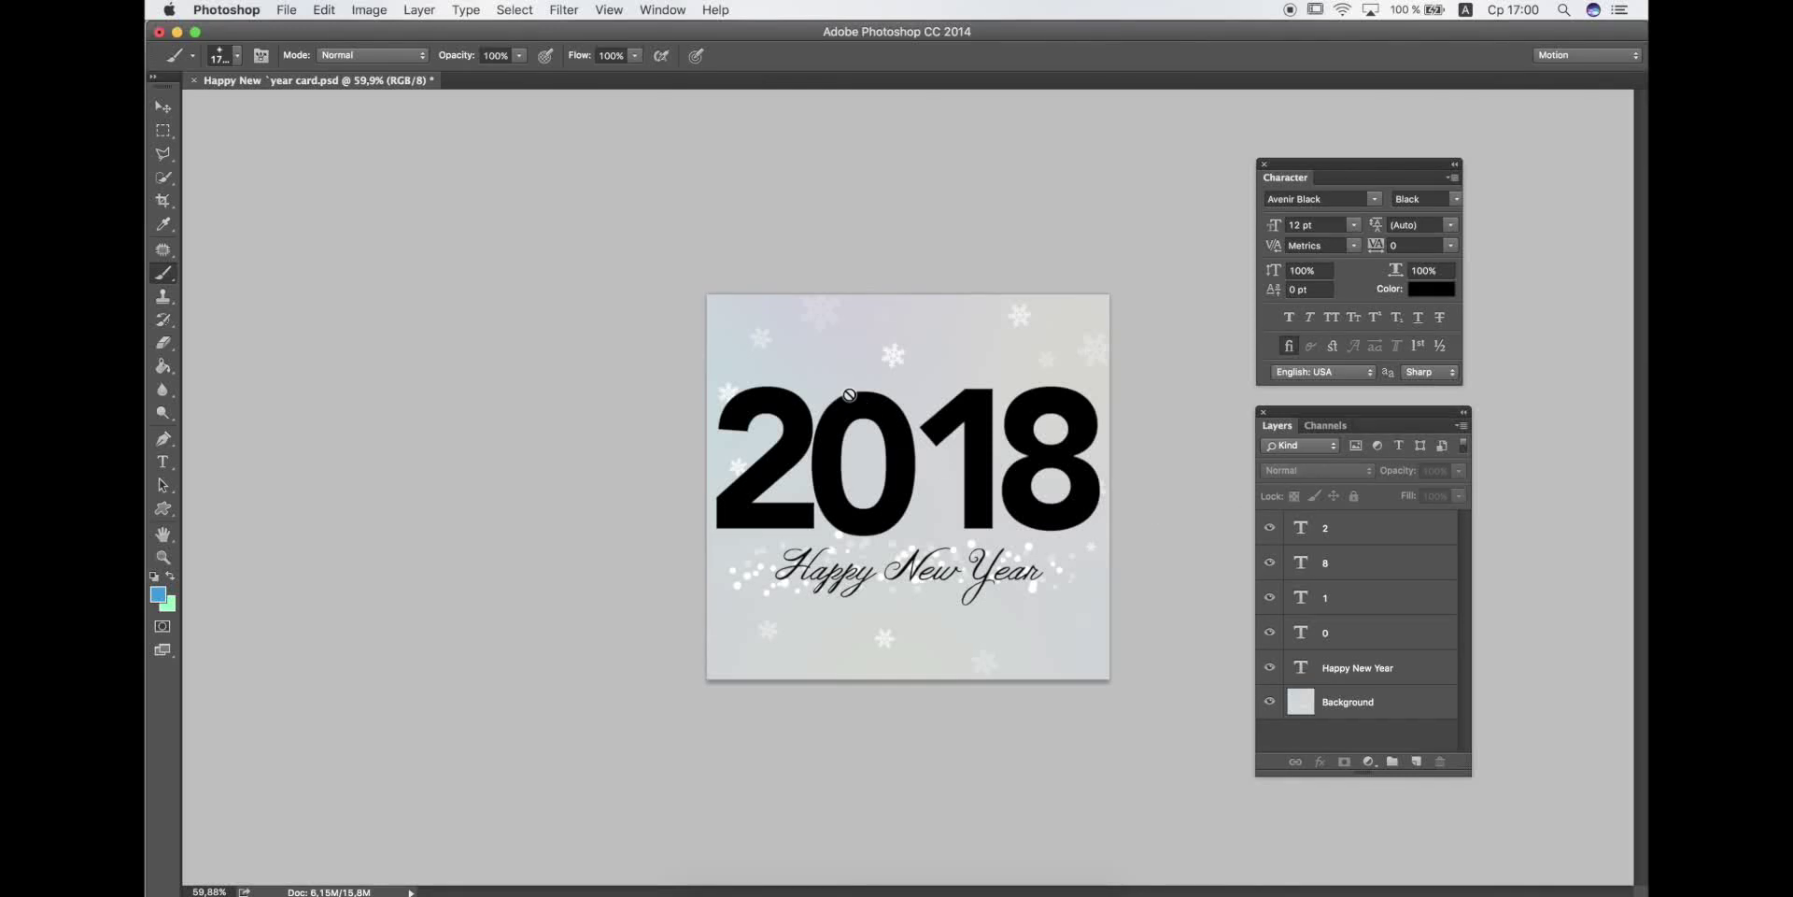
Select the 2 layer and set its text colour to green #18c841.
click(164, 109)
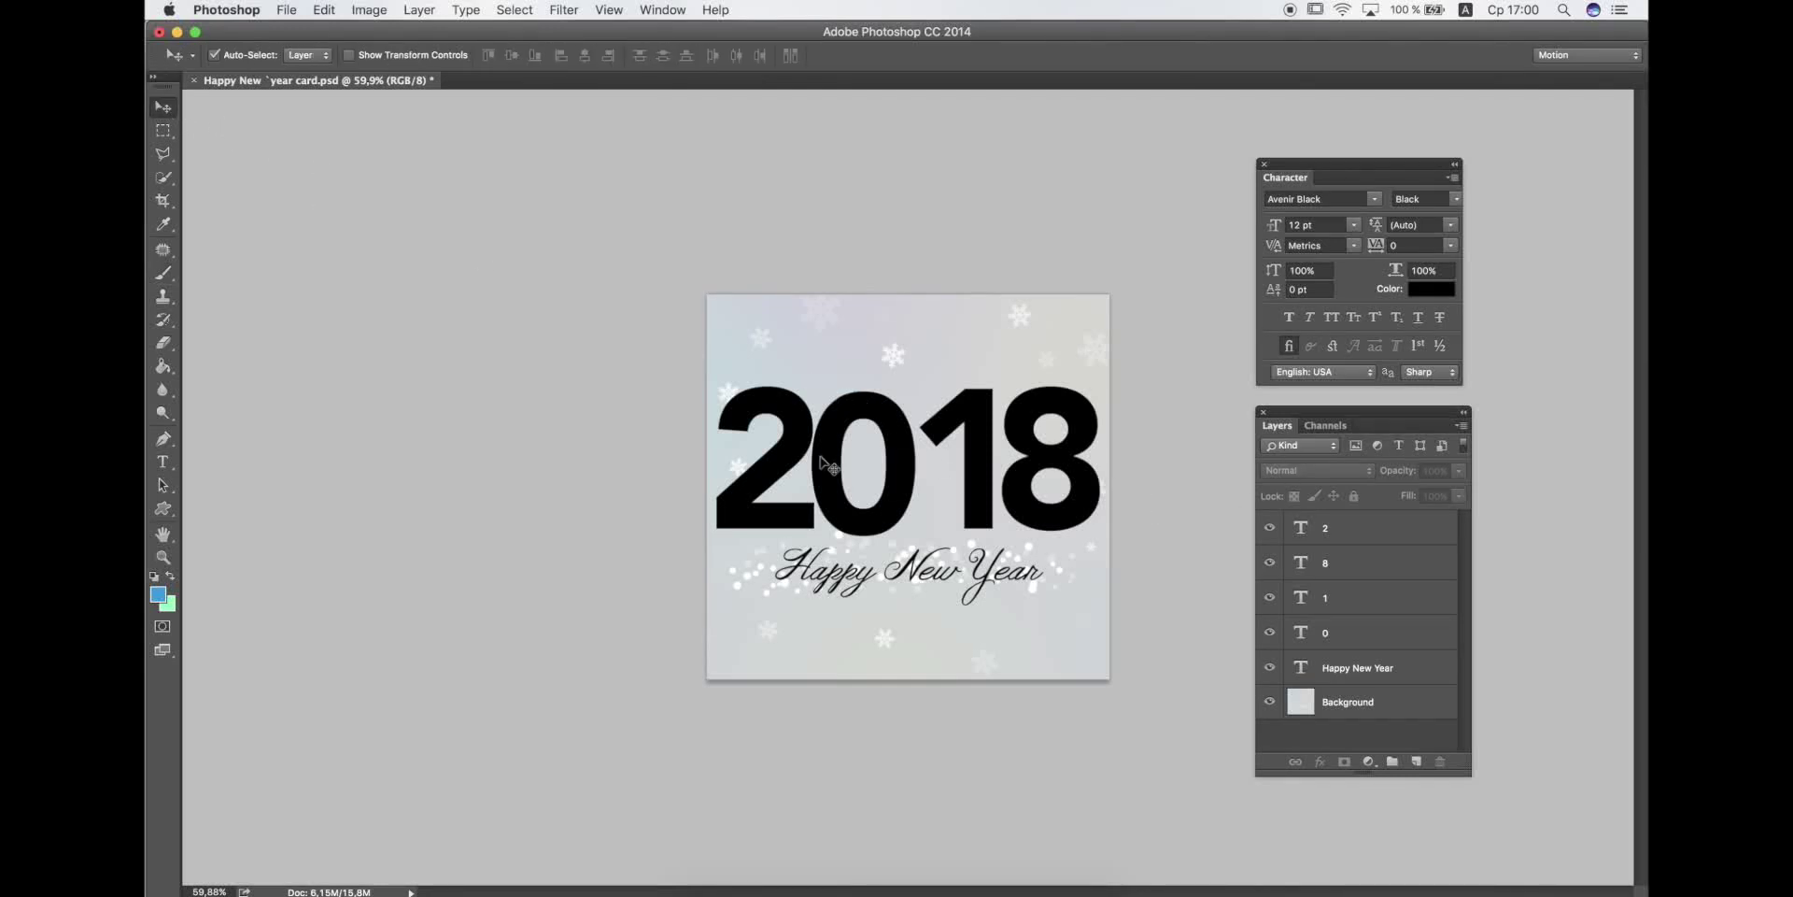
click(805, 426)
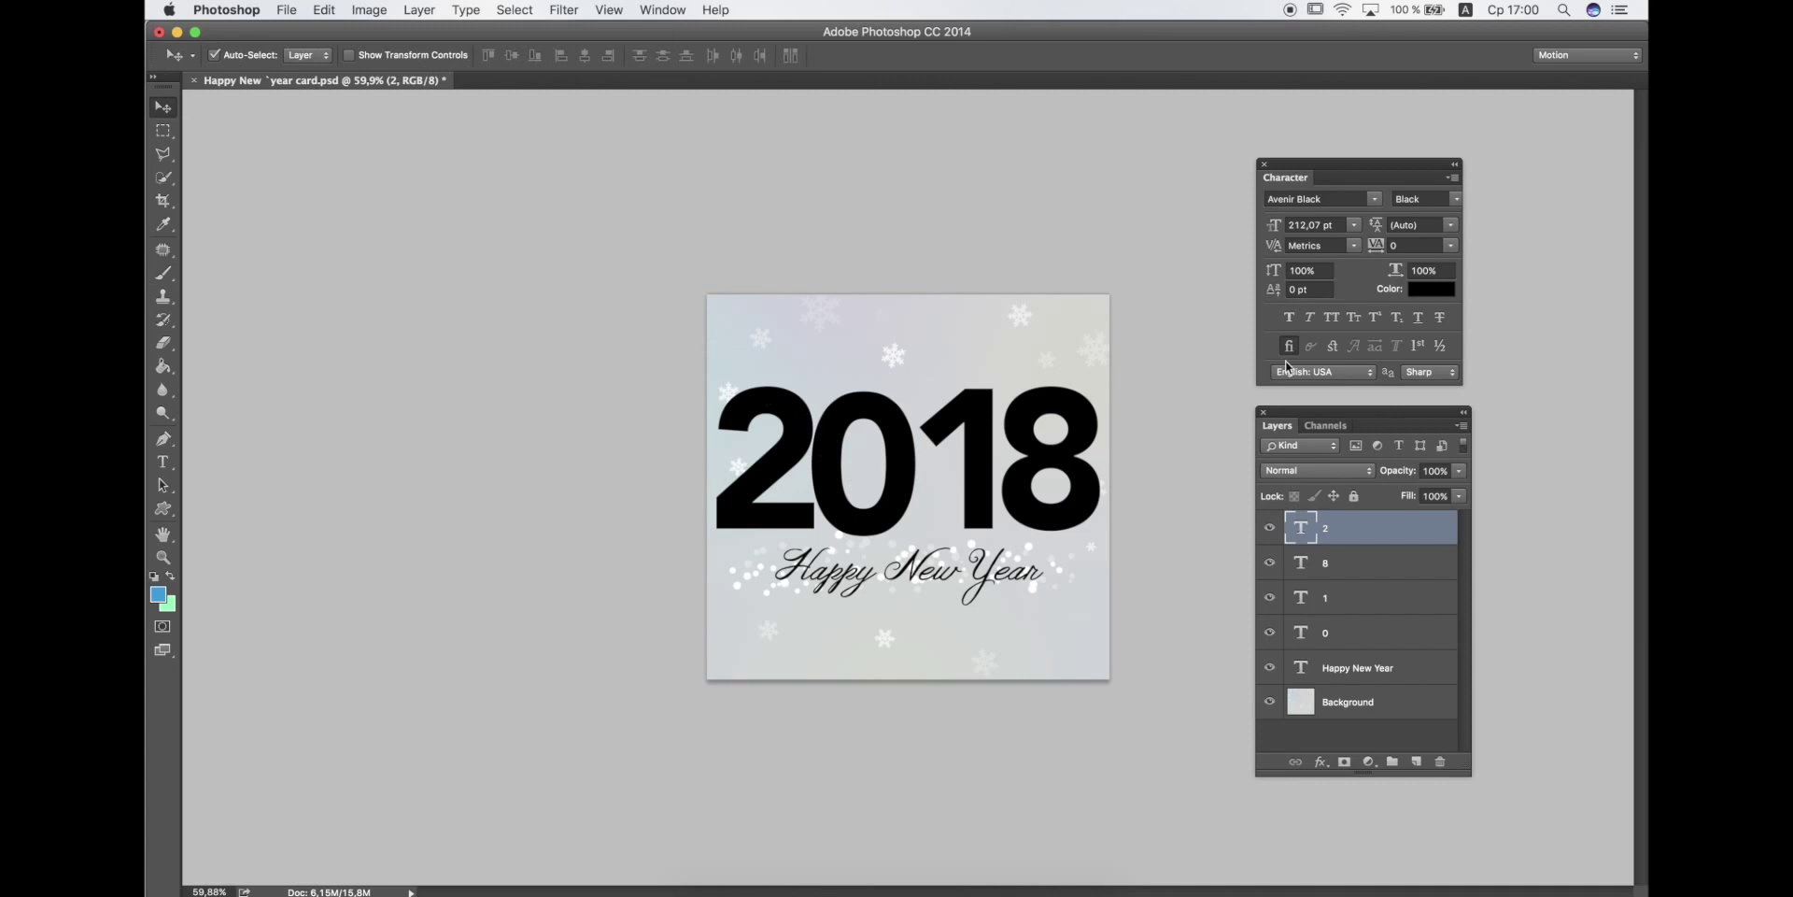
click(1426, 292)
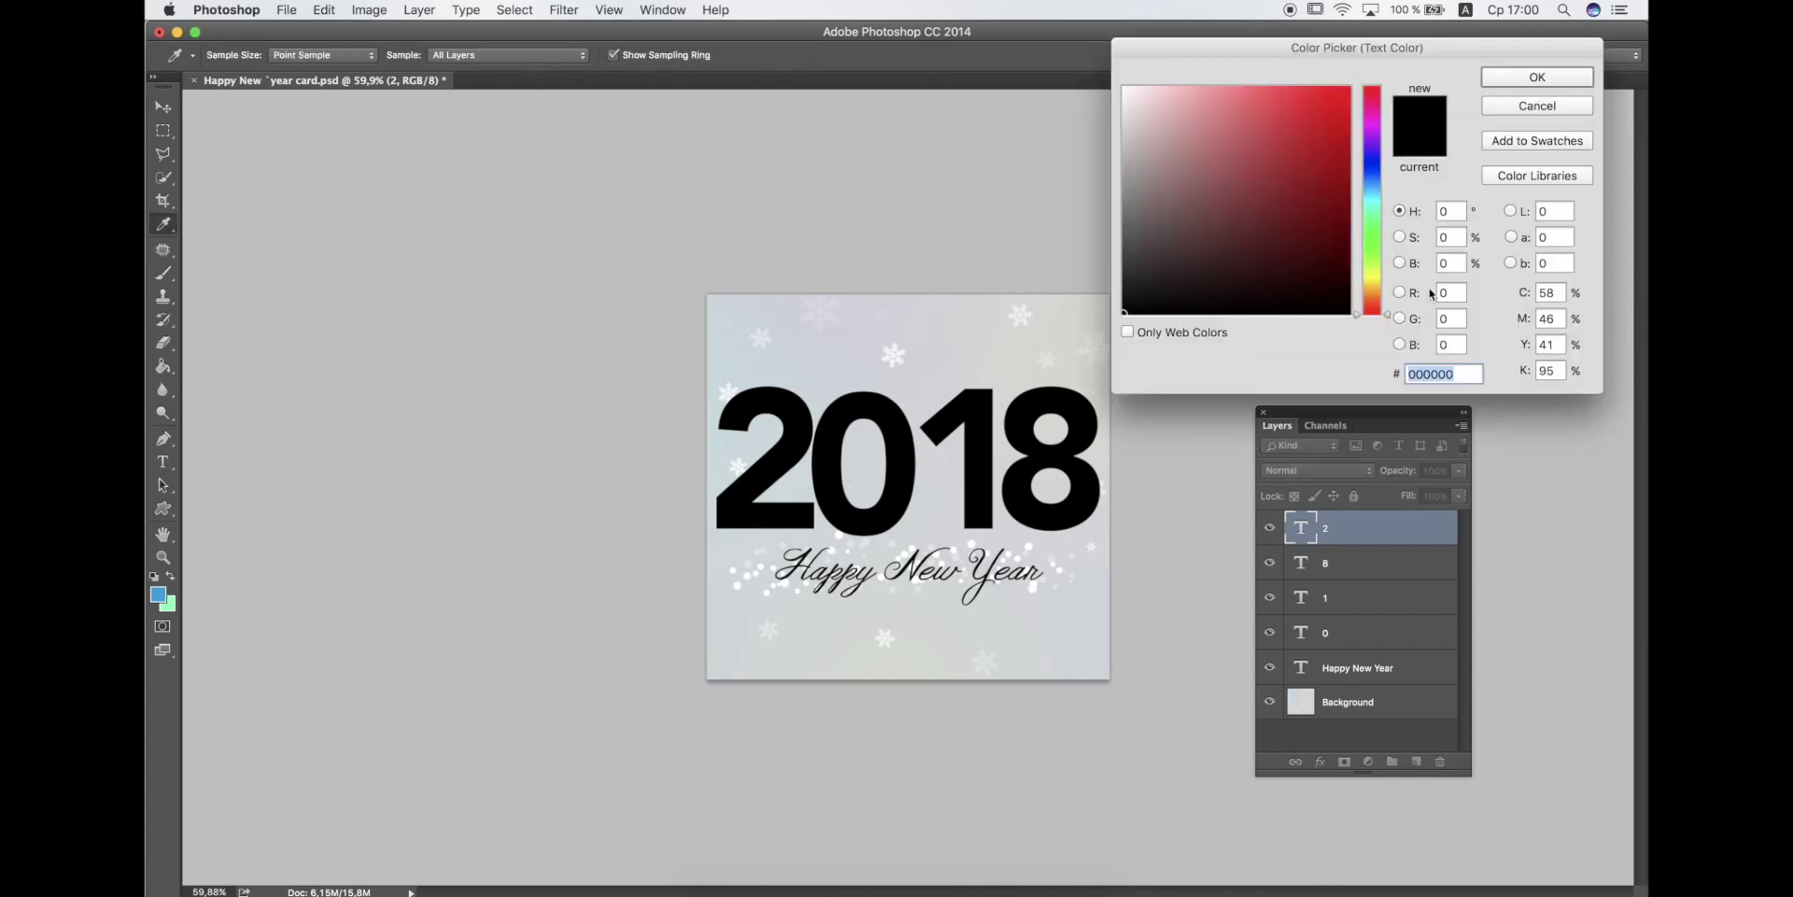
click(1371, 231)
click(1321, 136)
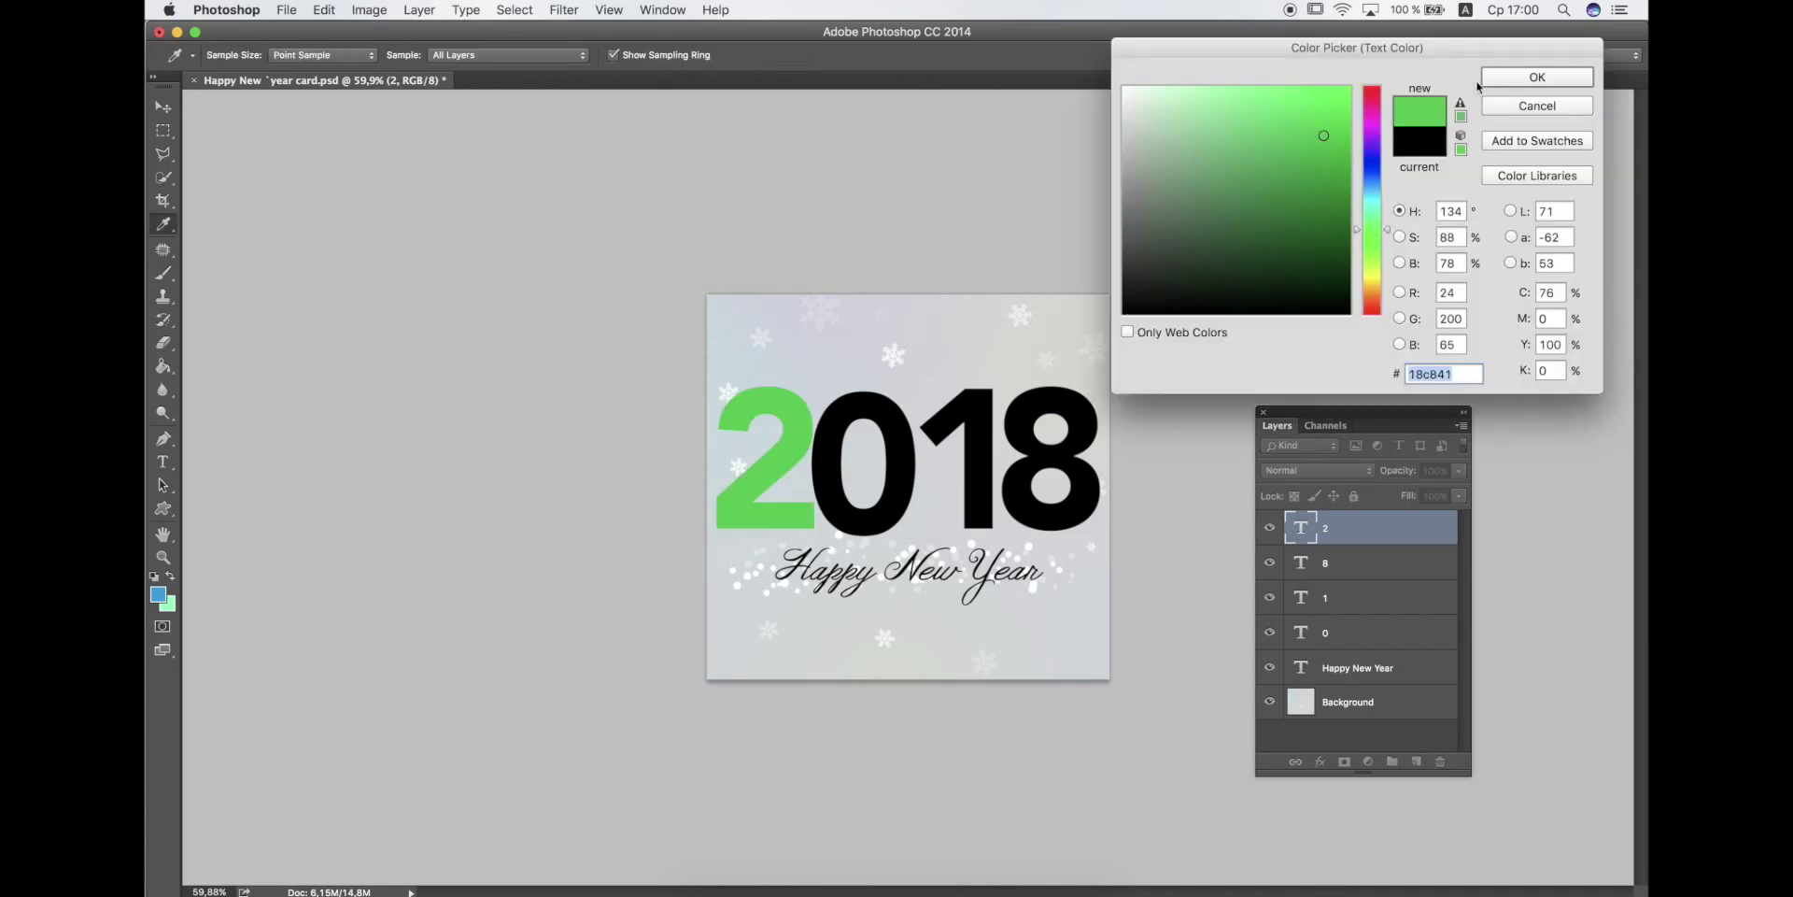
click(1518, 82)
Show the Styles panel left of the card, displayed as a Large List.
click(665, 11)
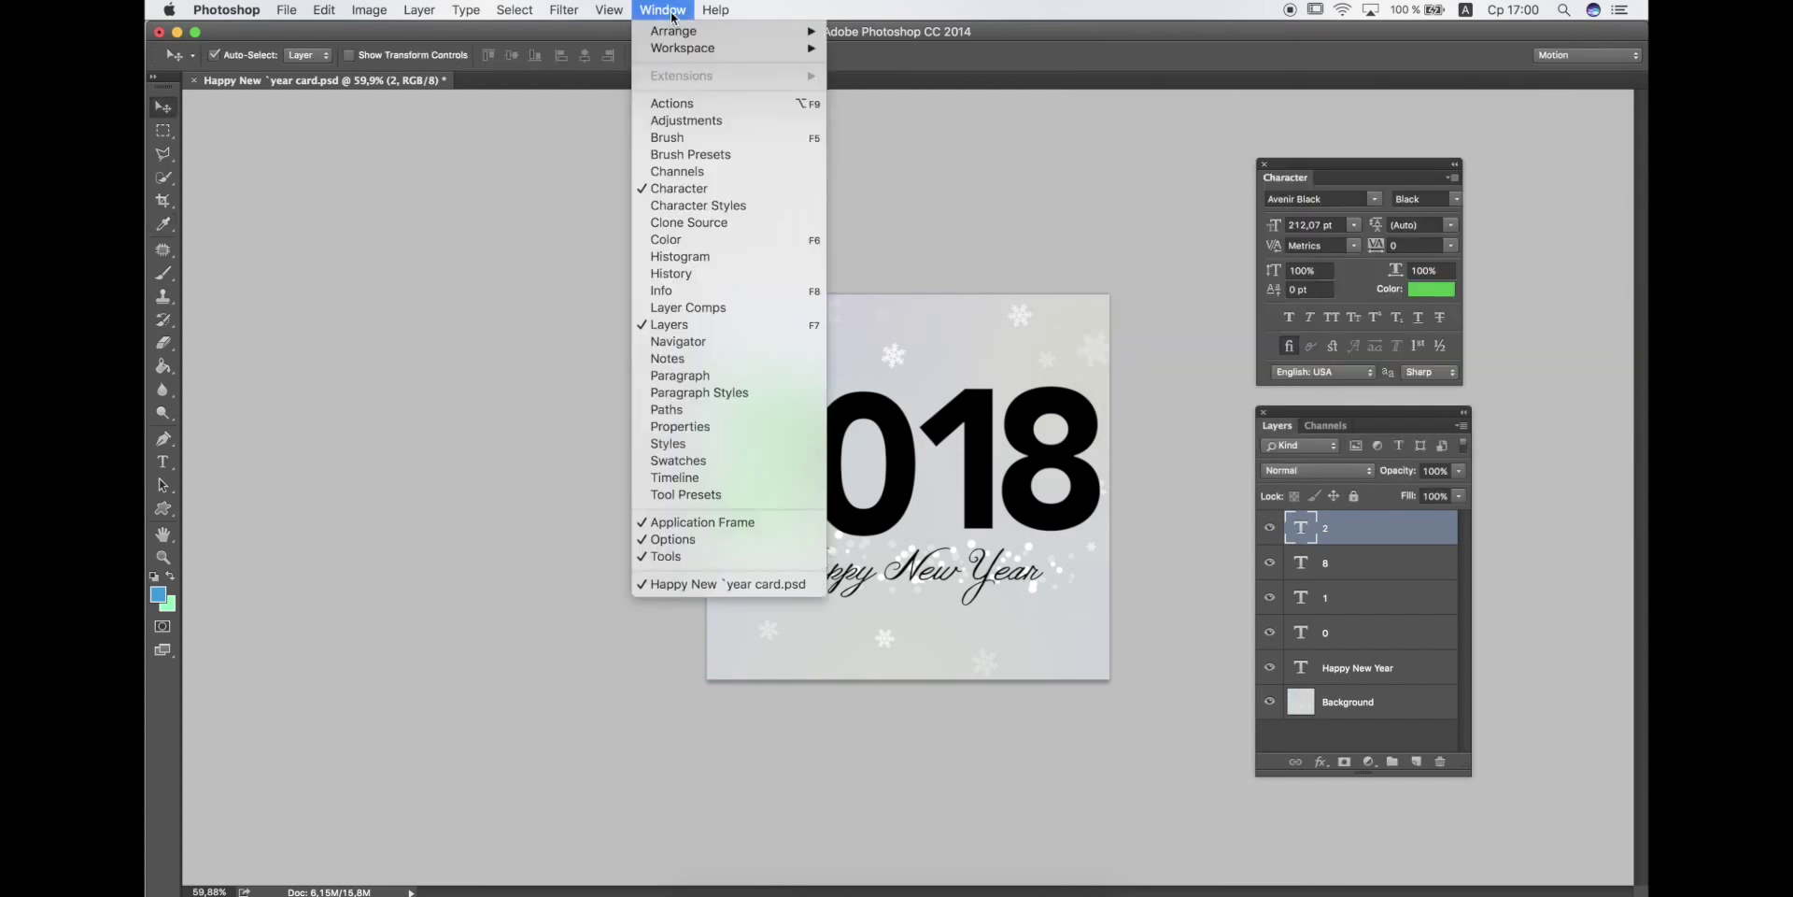
click(683, 444)
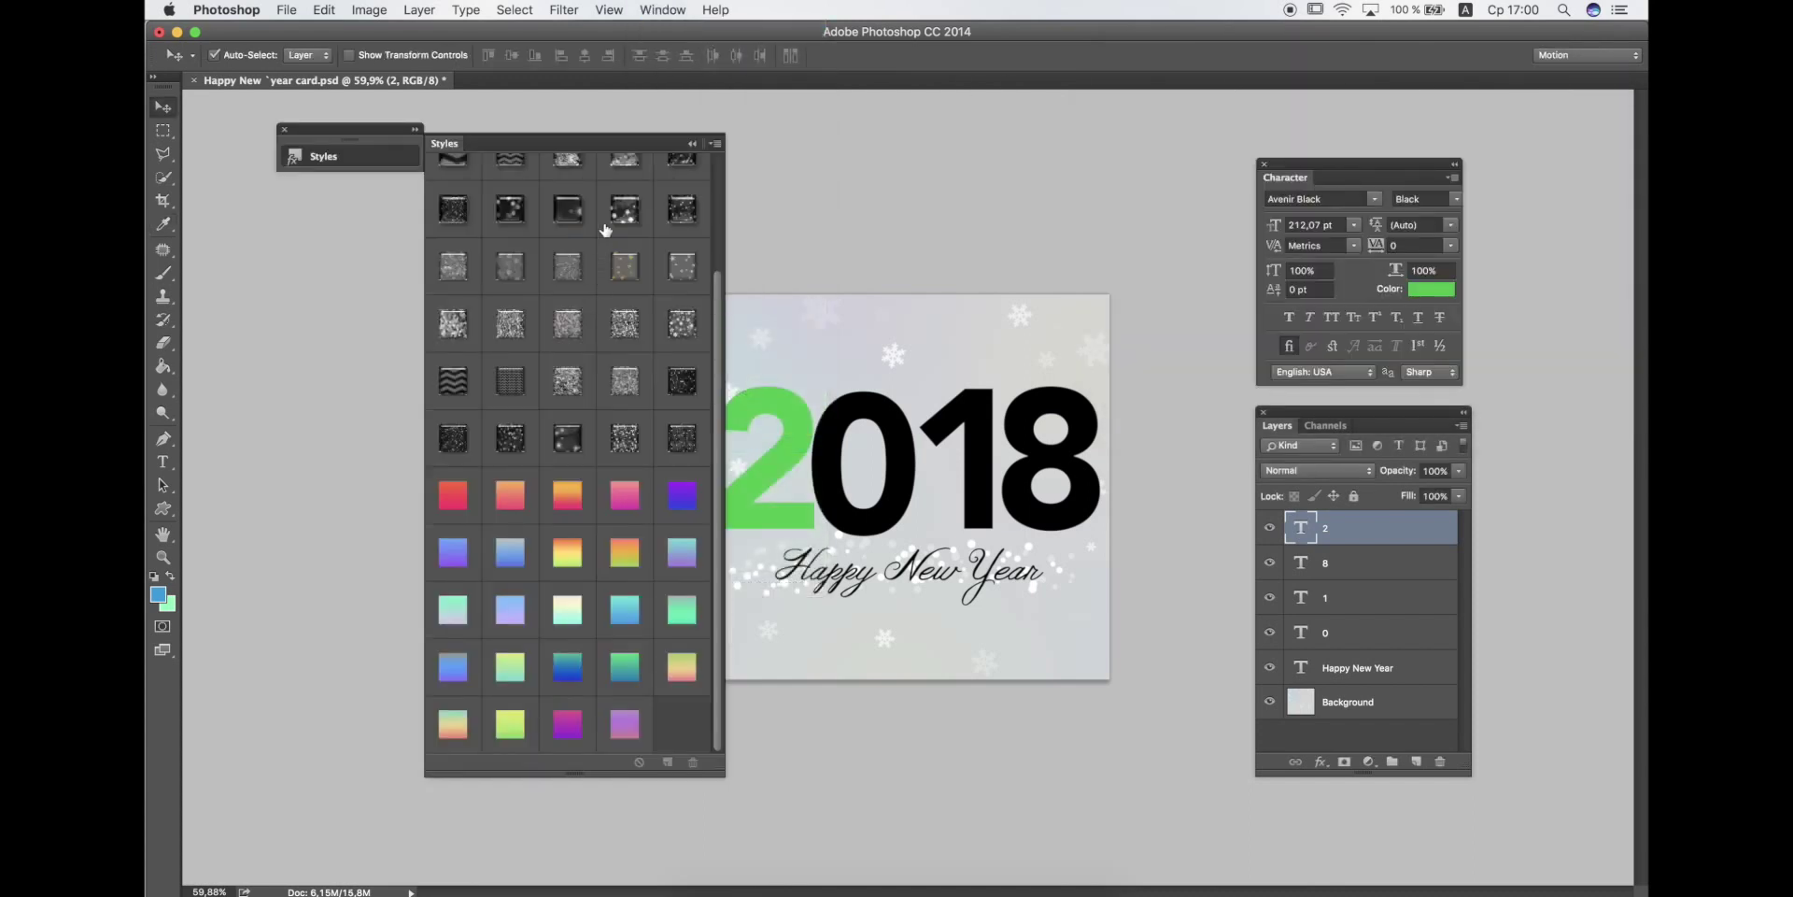
drag(614, 150, 526, 149)
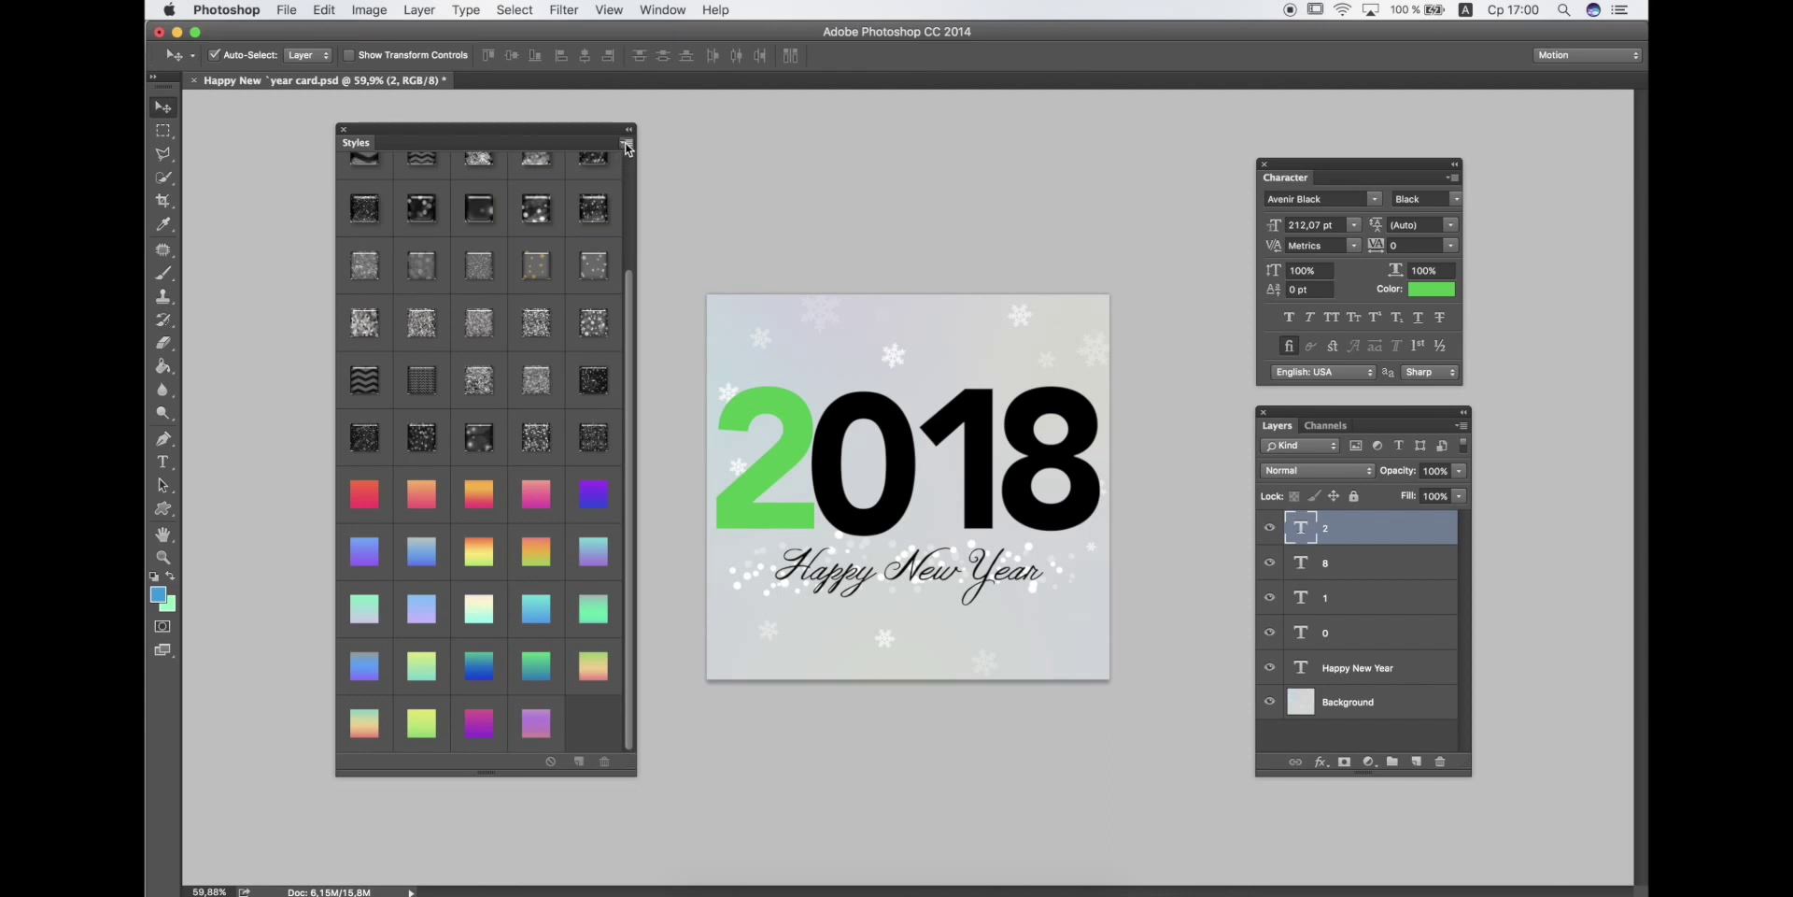
click(626, 143)
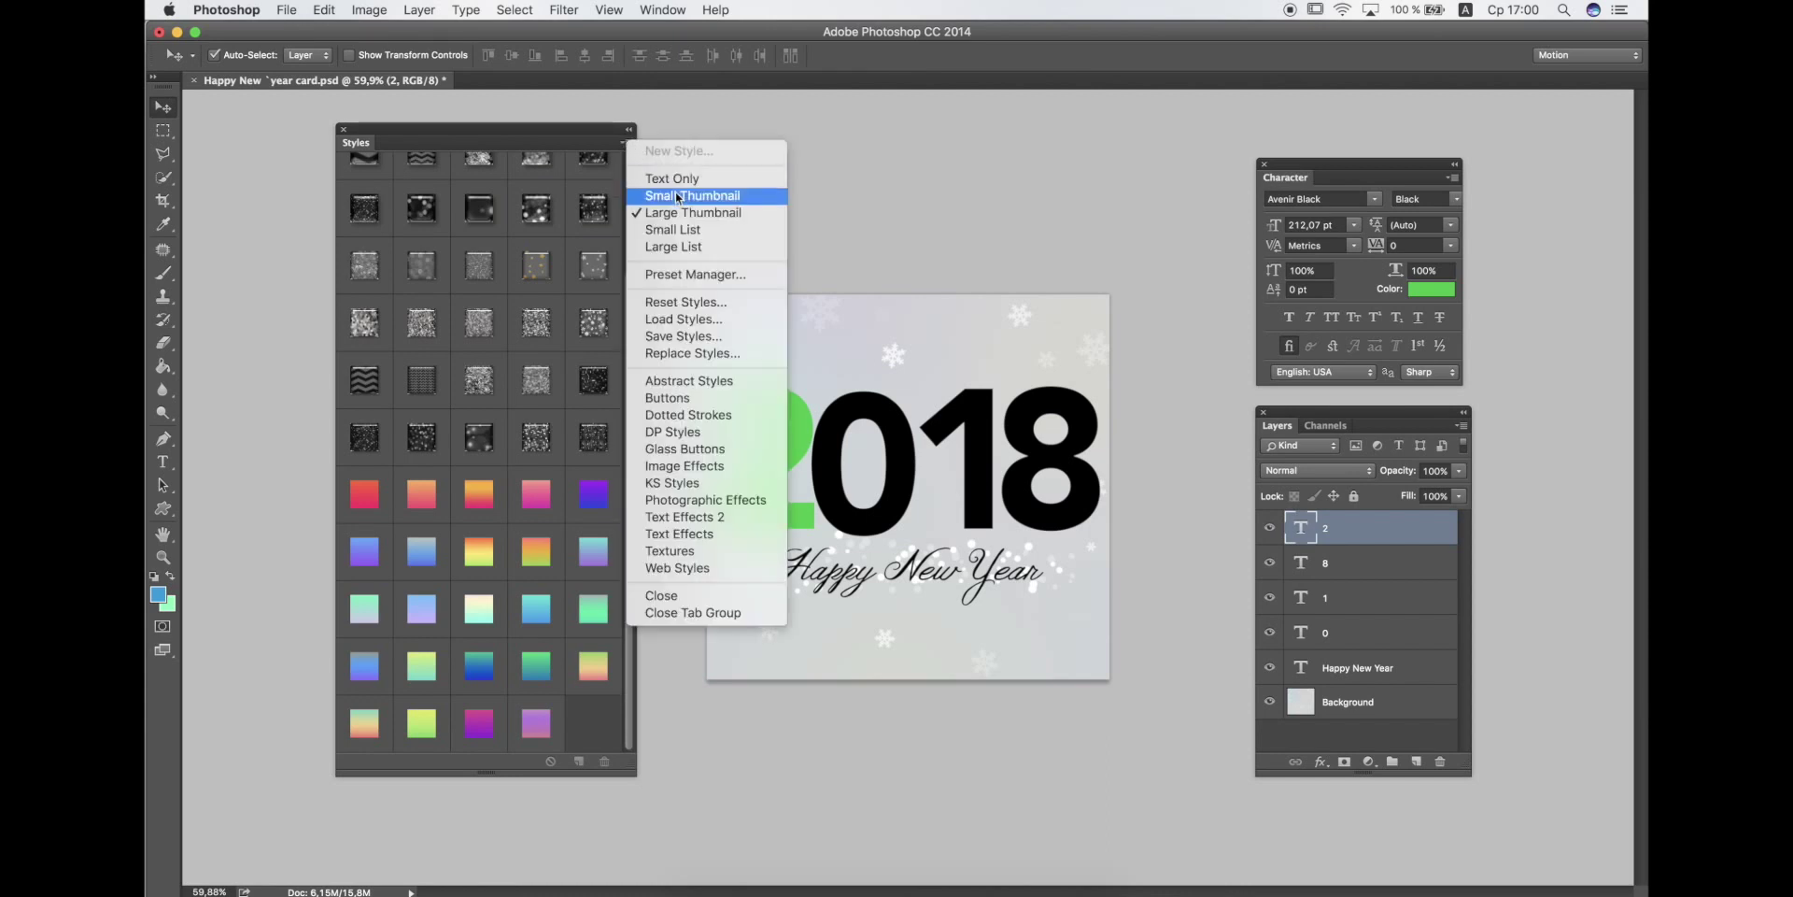
click(674, 246)
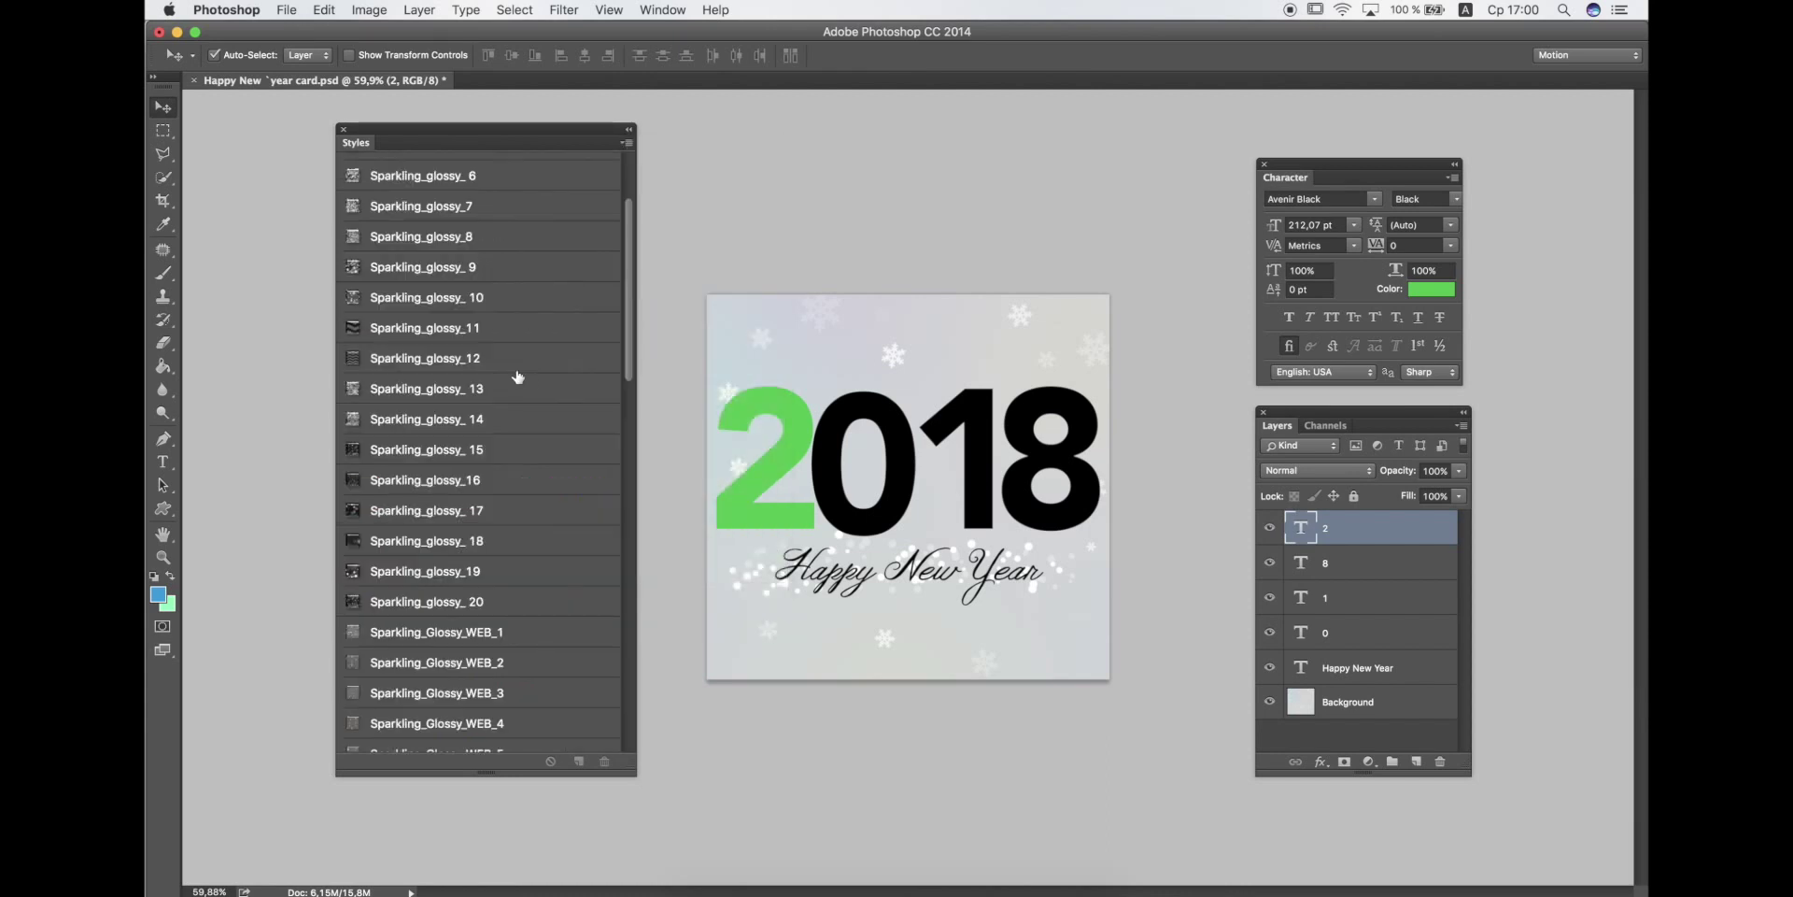
scroll(449, 322, up, 3)
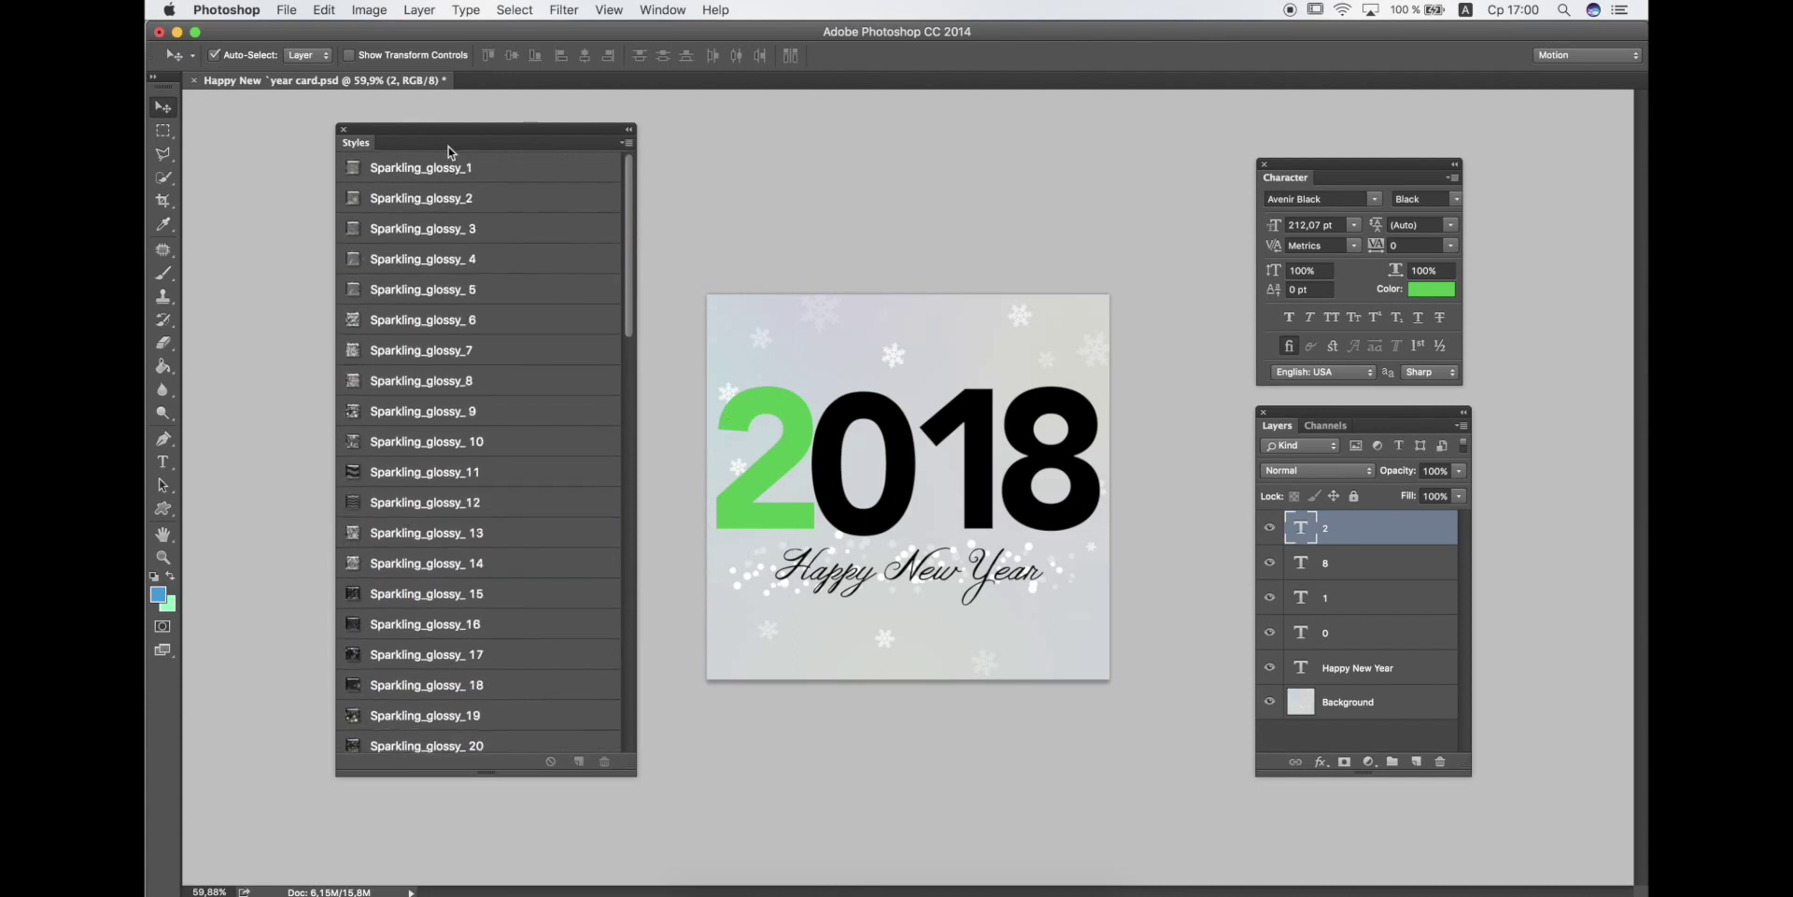
Preview Sparkling_glossy styles 1 through 10 on the green 2.
click(420, 169)
click(412, 200)
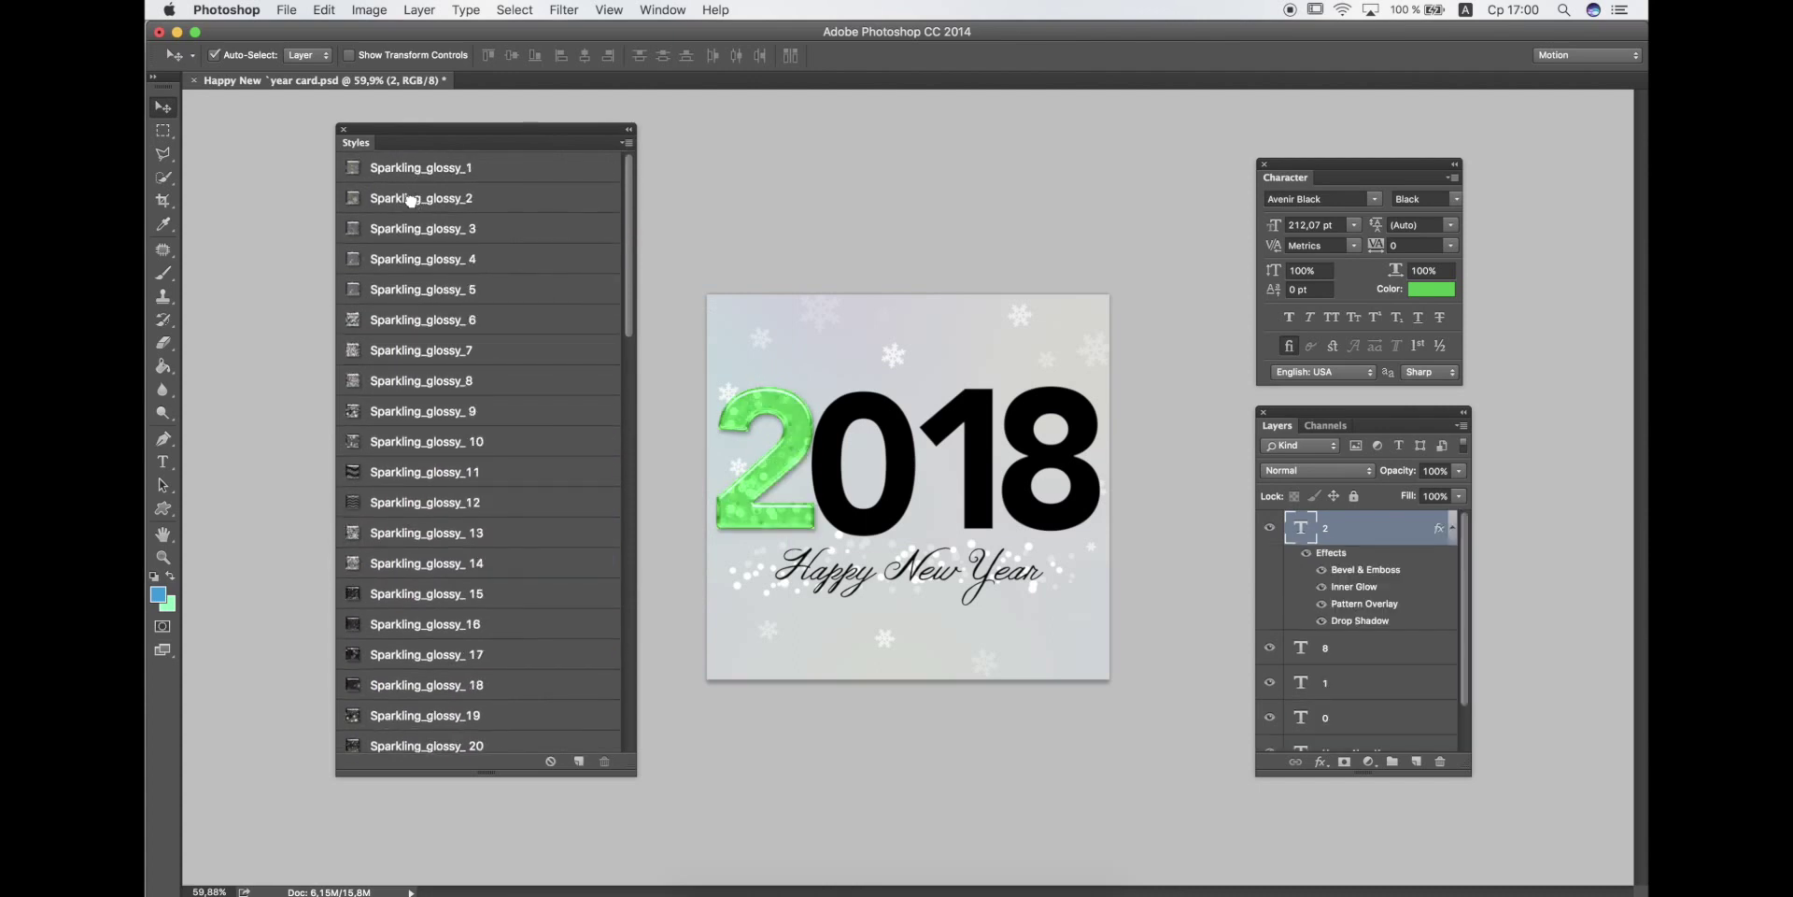
click(404, 232)
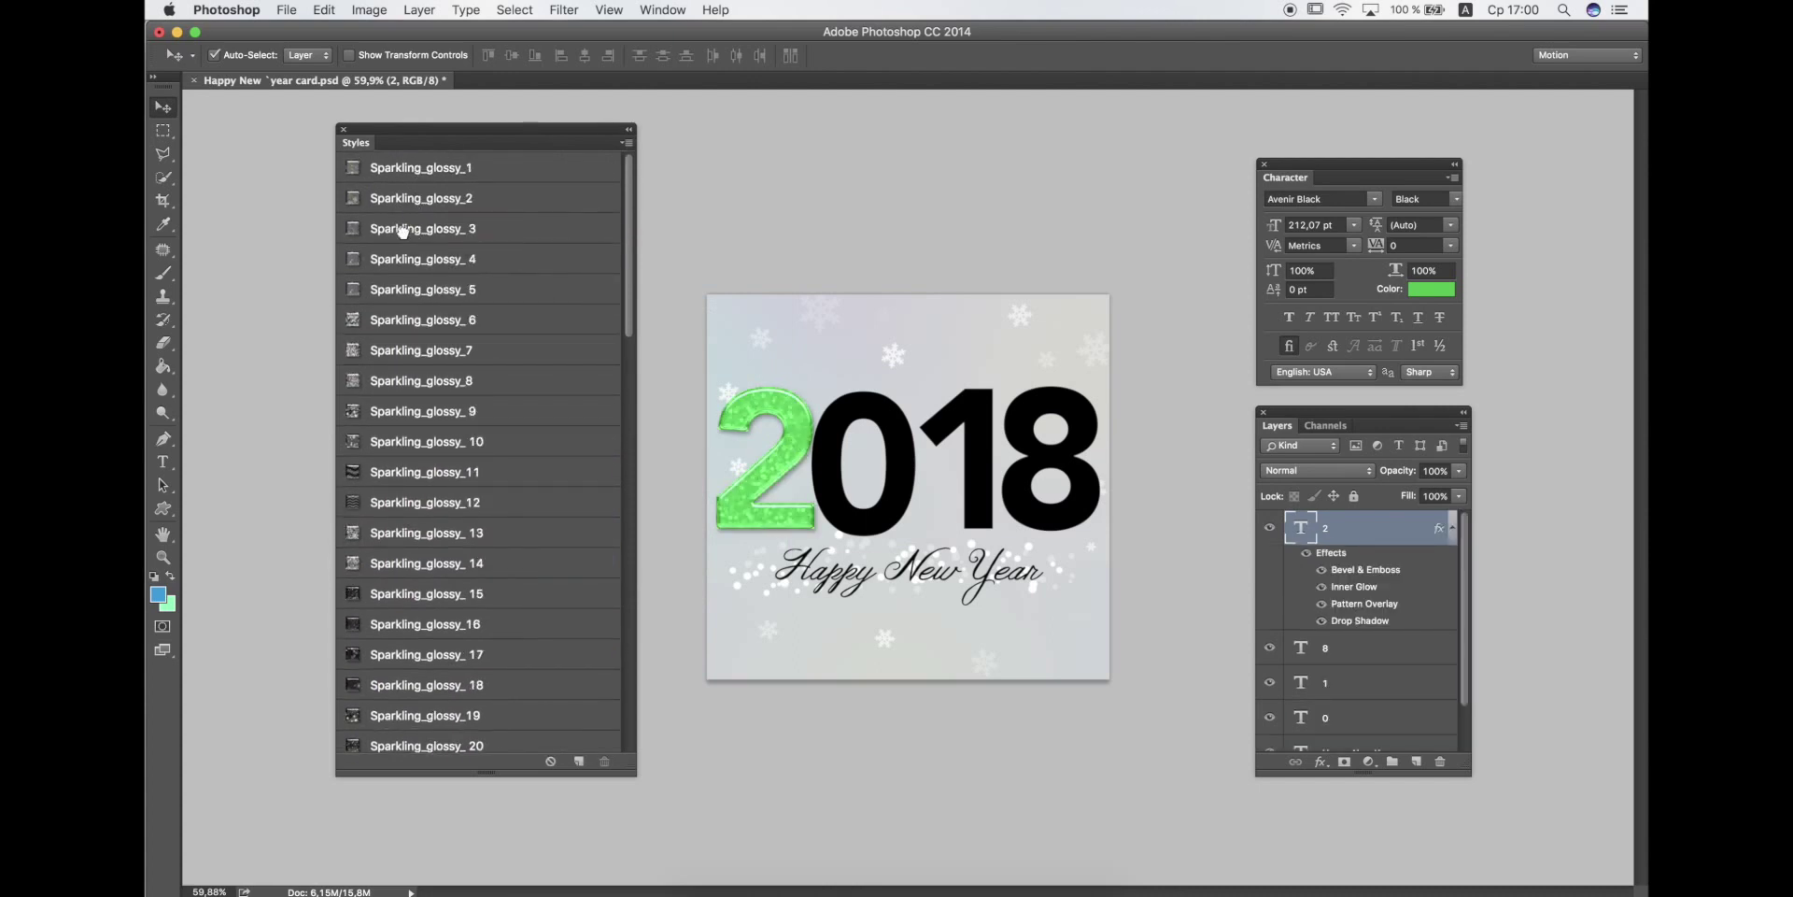
click(392, 261)
click(392, 322)
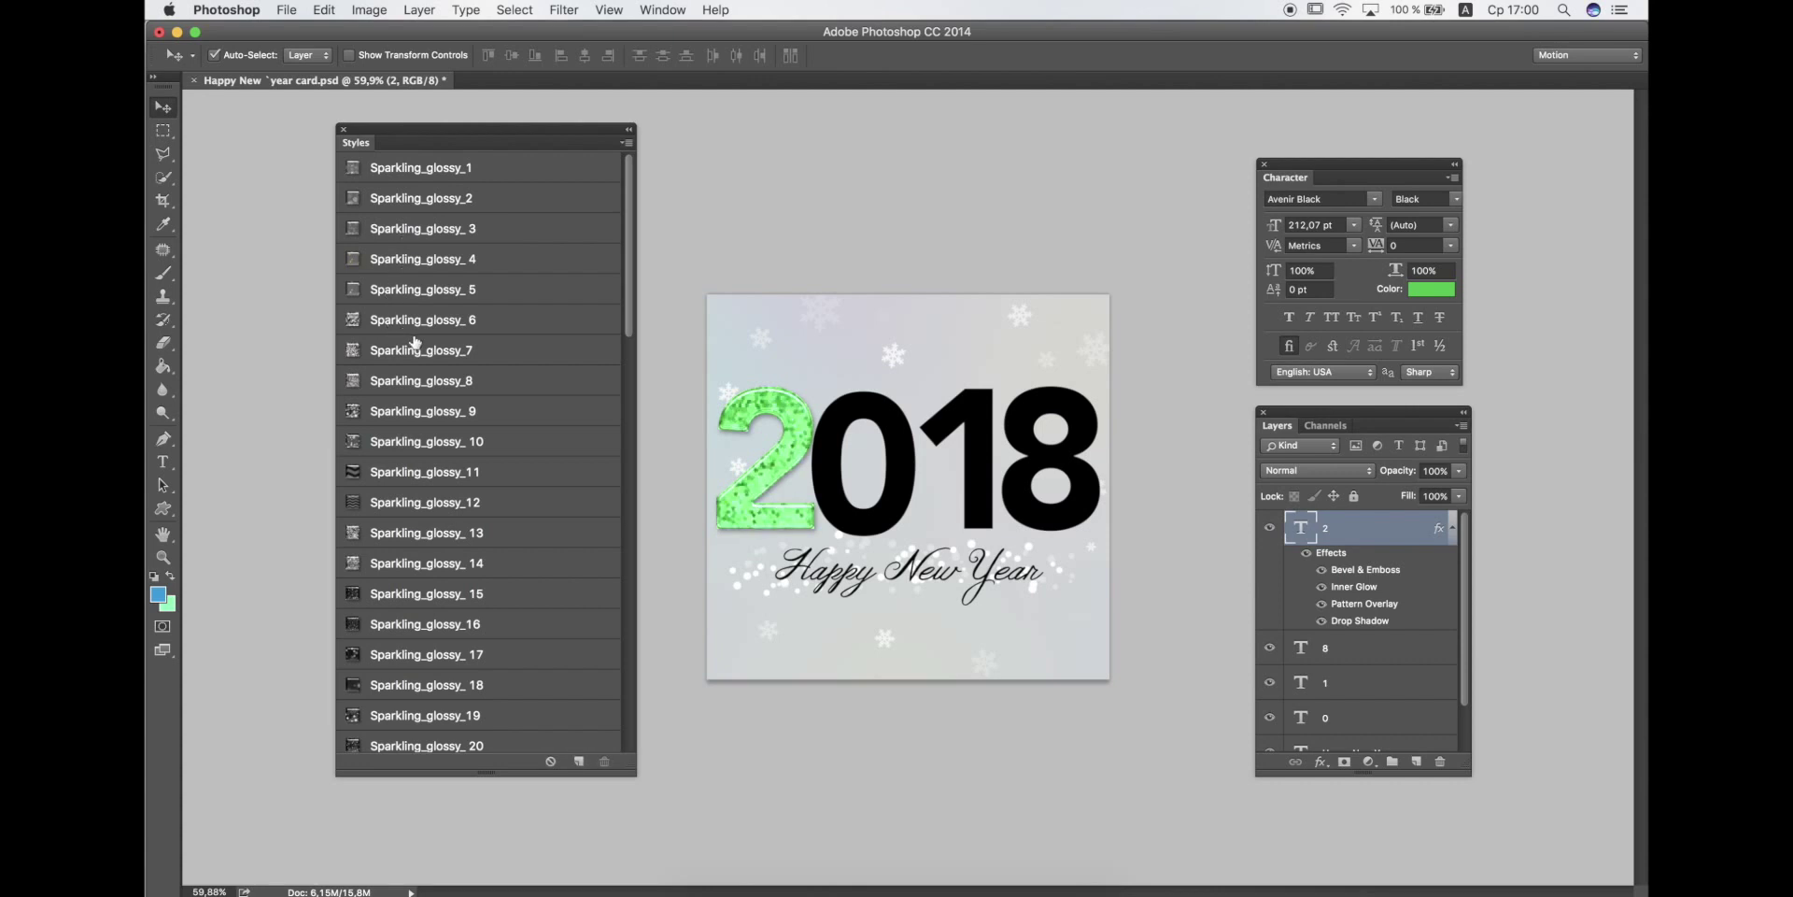
click(416, 352)
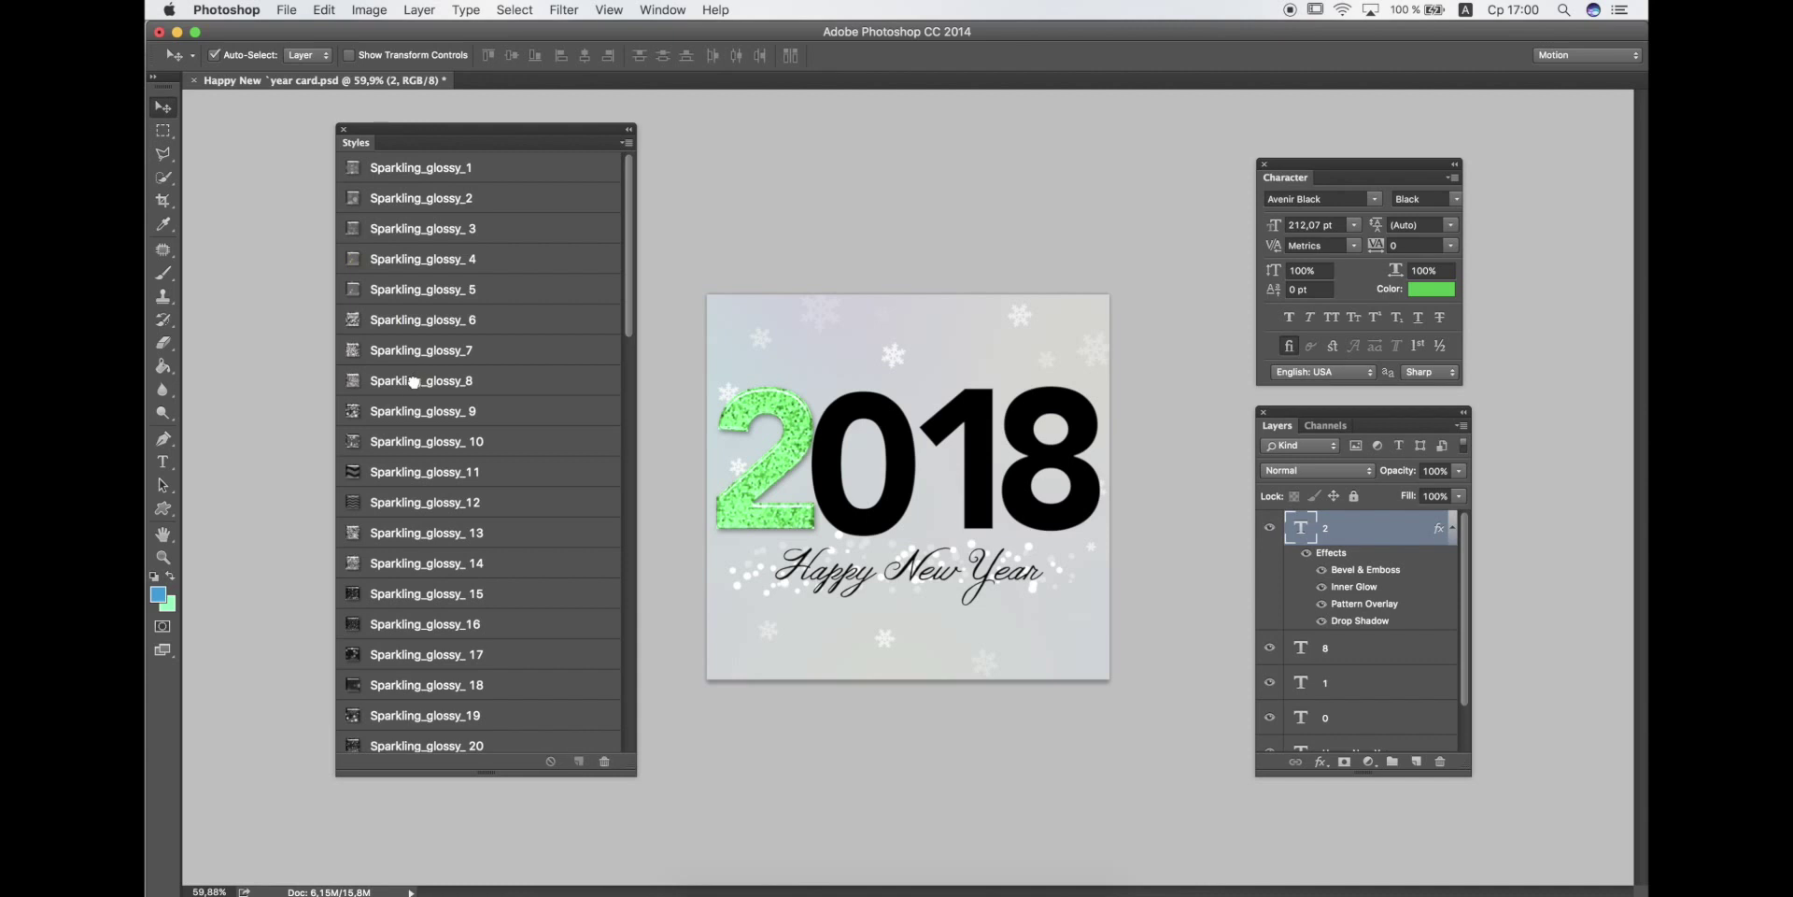
click(417, 378)
click(416, 409)
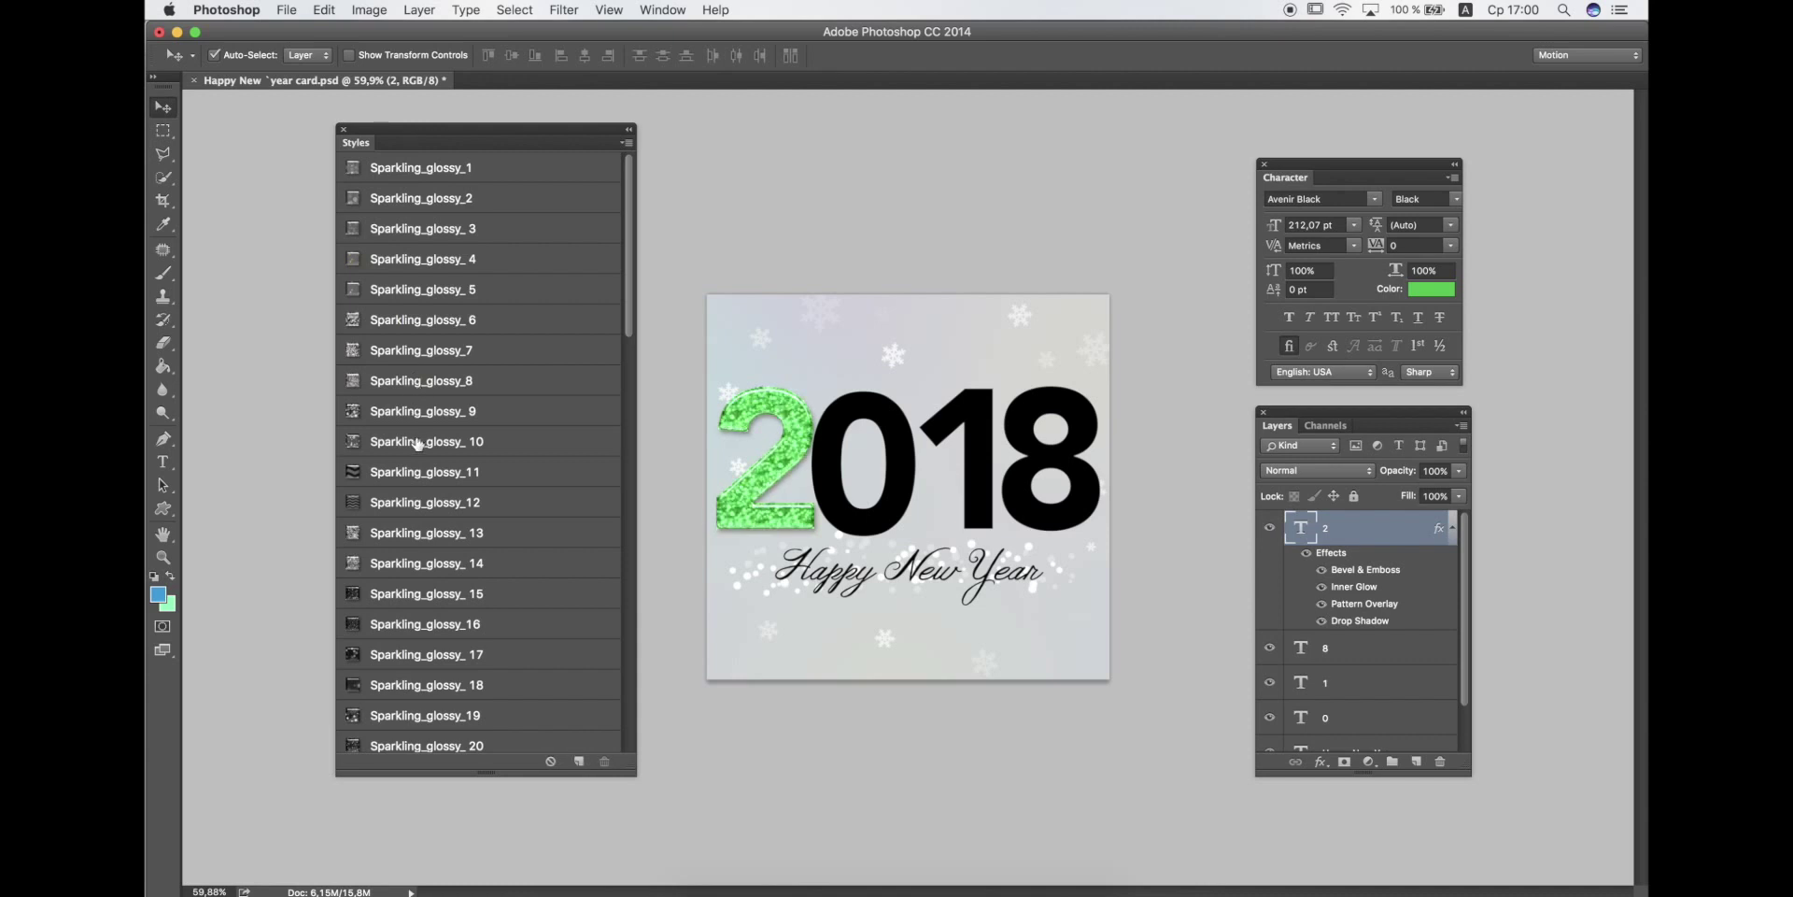
click(418, 445)
Preview Sparkling_glossy styles 11 through 19 on the green 2.
click(422, 469)
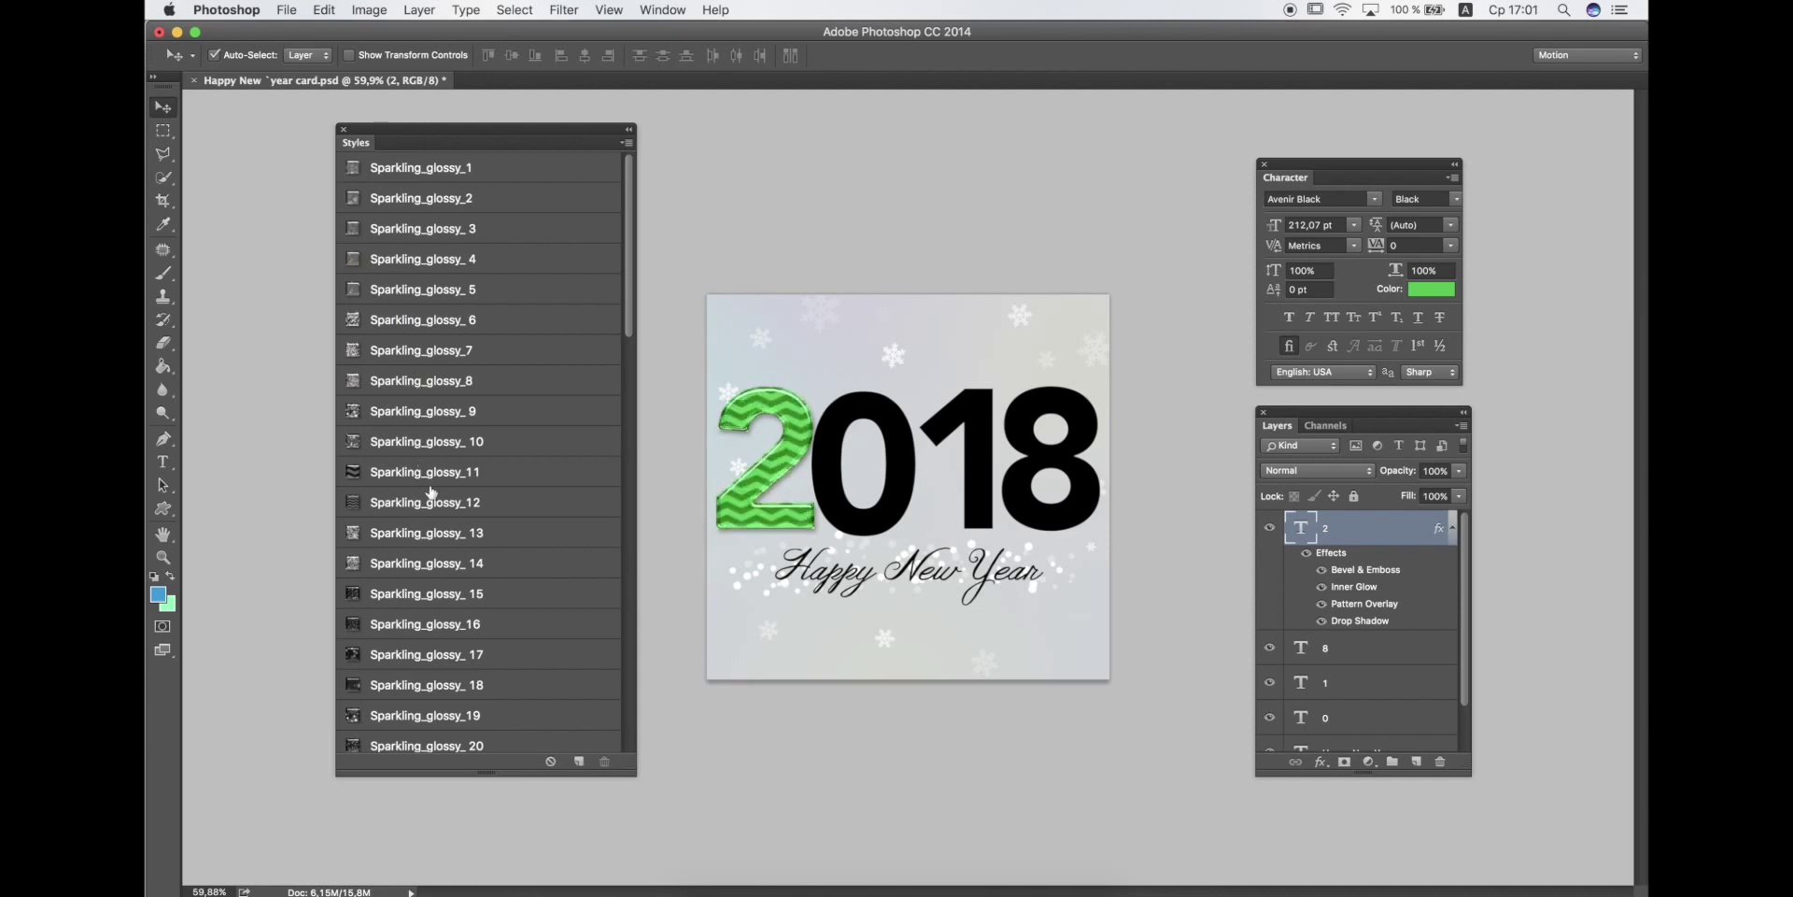
click(432, 505)
click(442, 538)
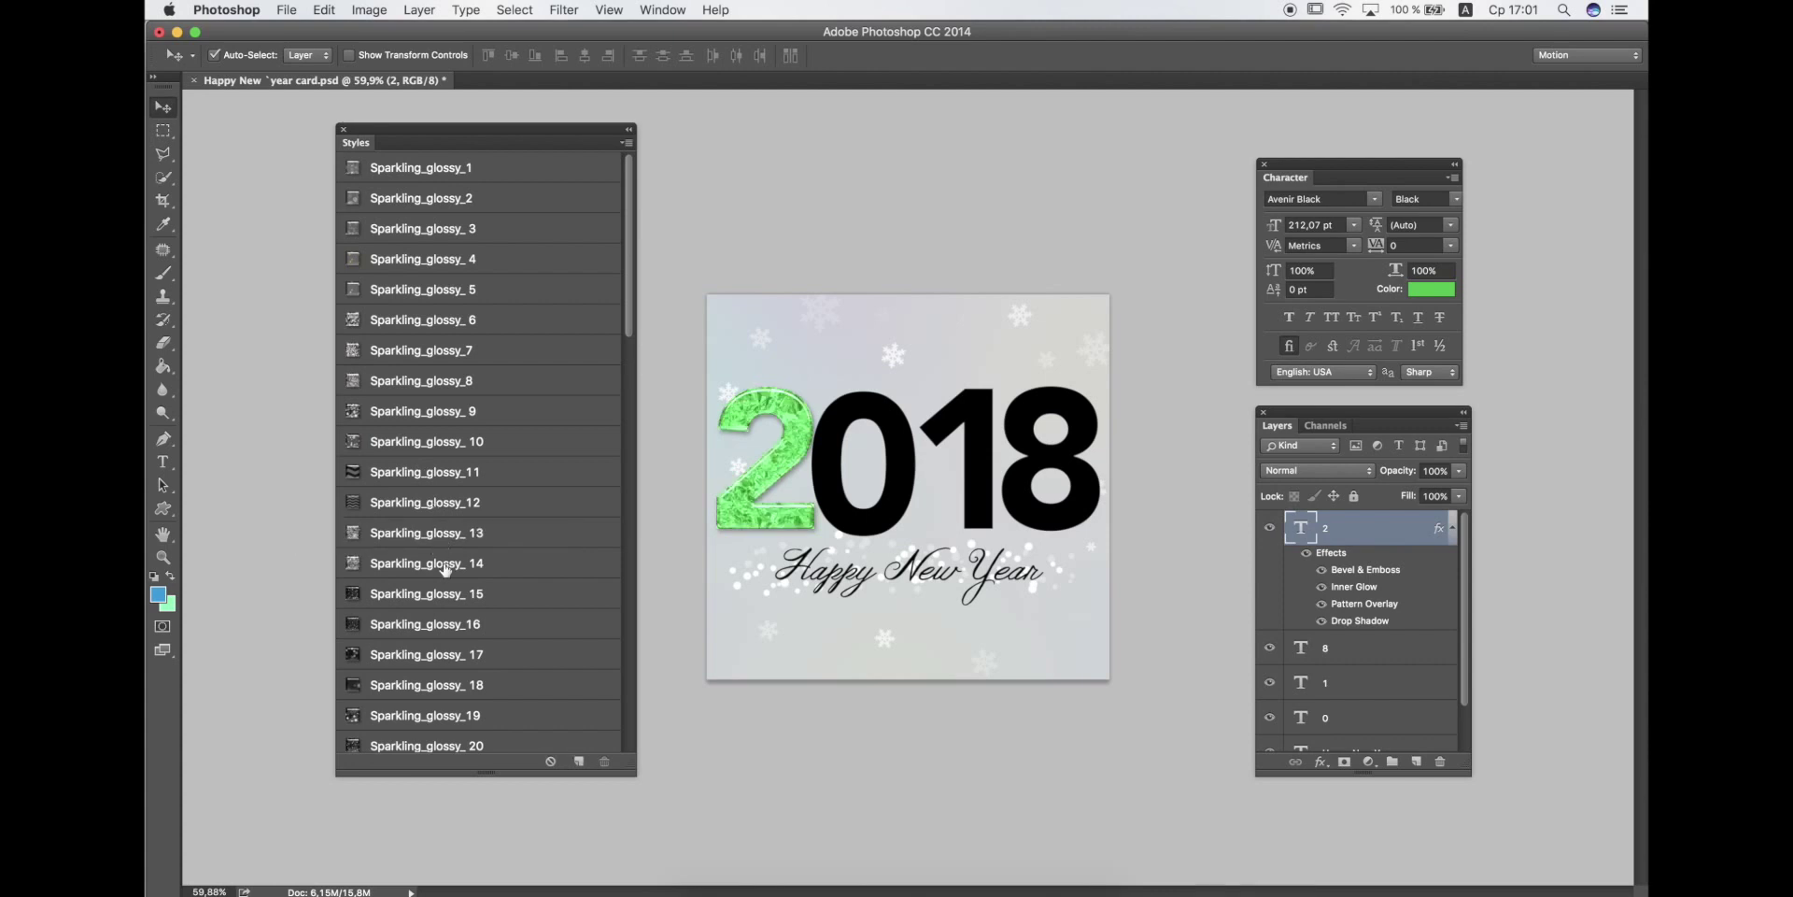
click(445, 572)
click(444, 599)
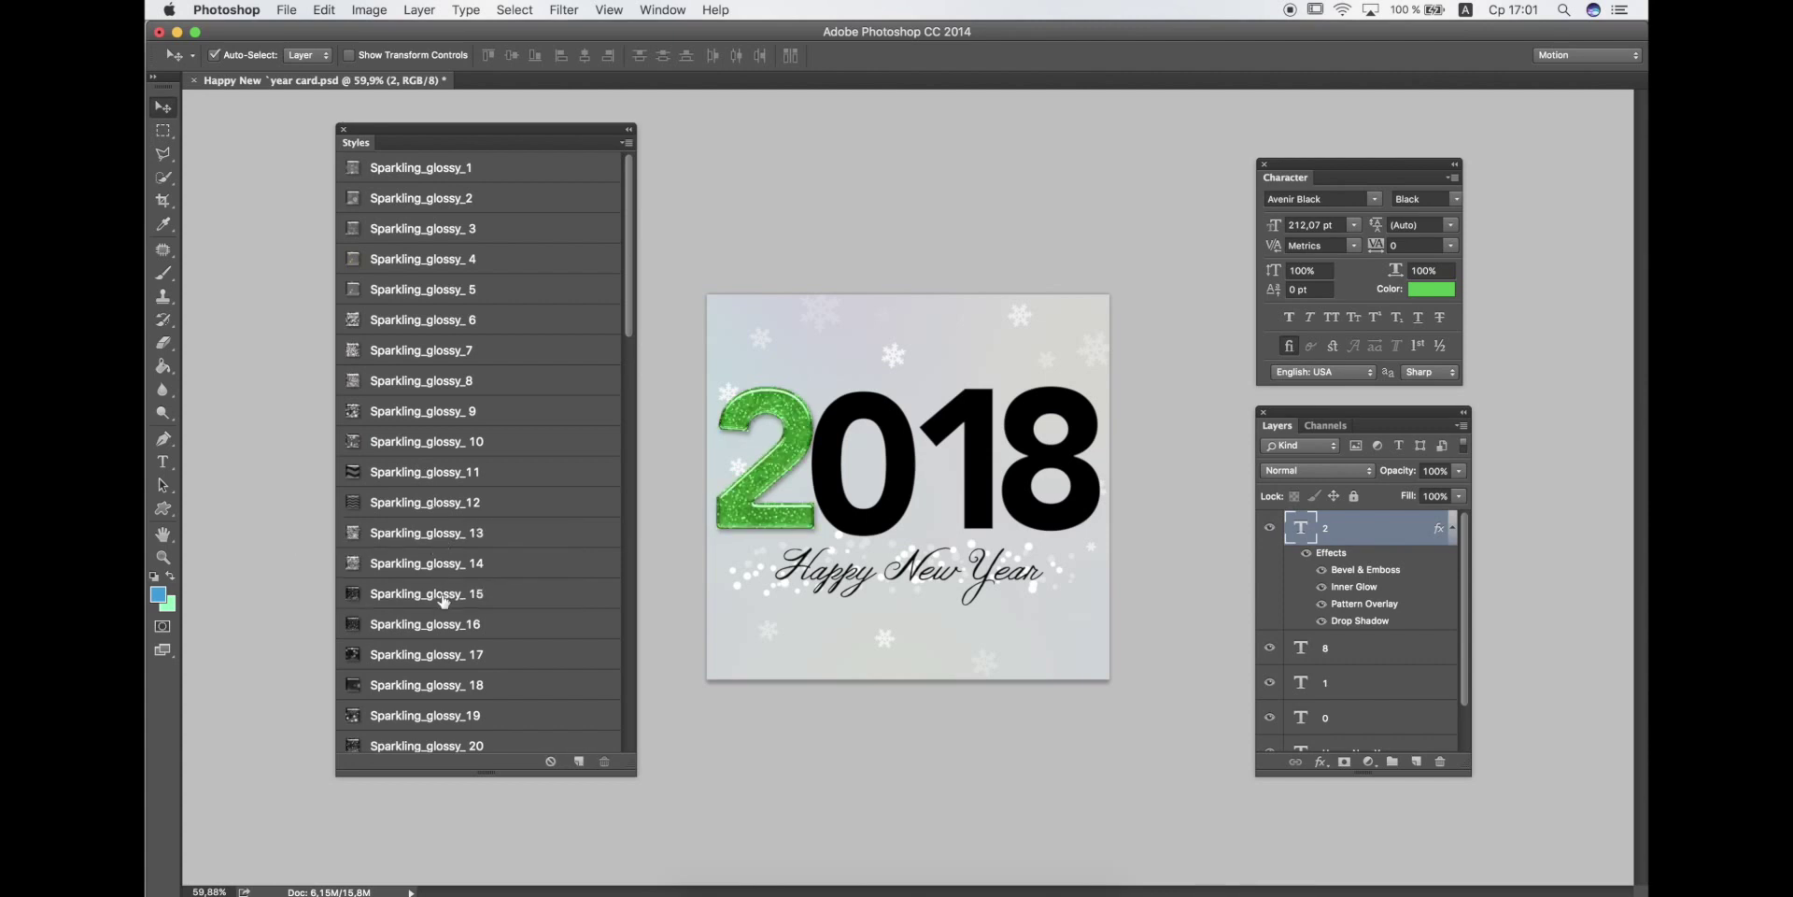
click(446, 627)
click(450, 659)
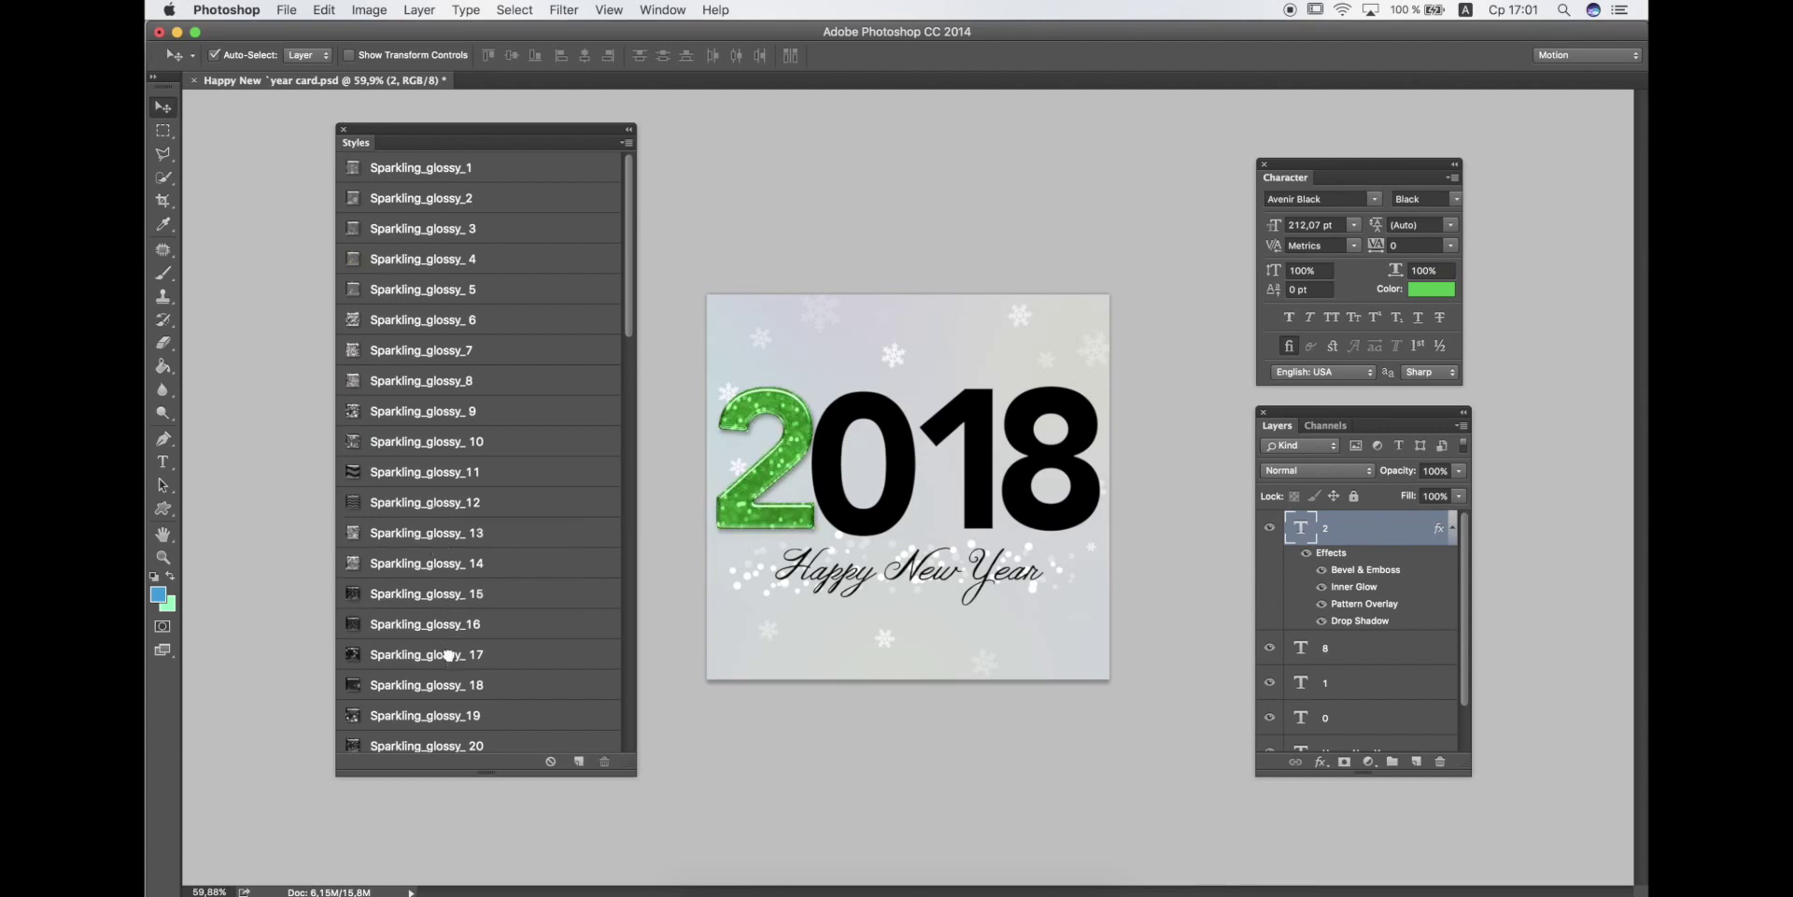
click(451, 689)
click(450, 714)
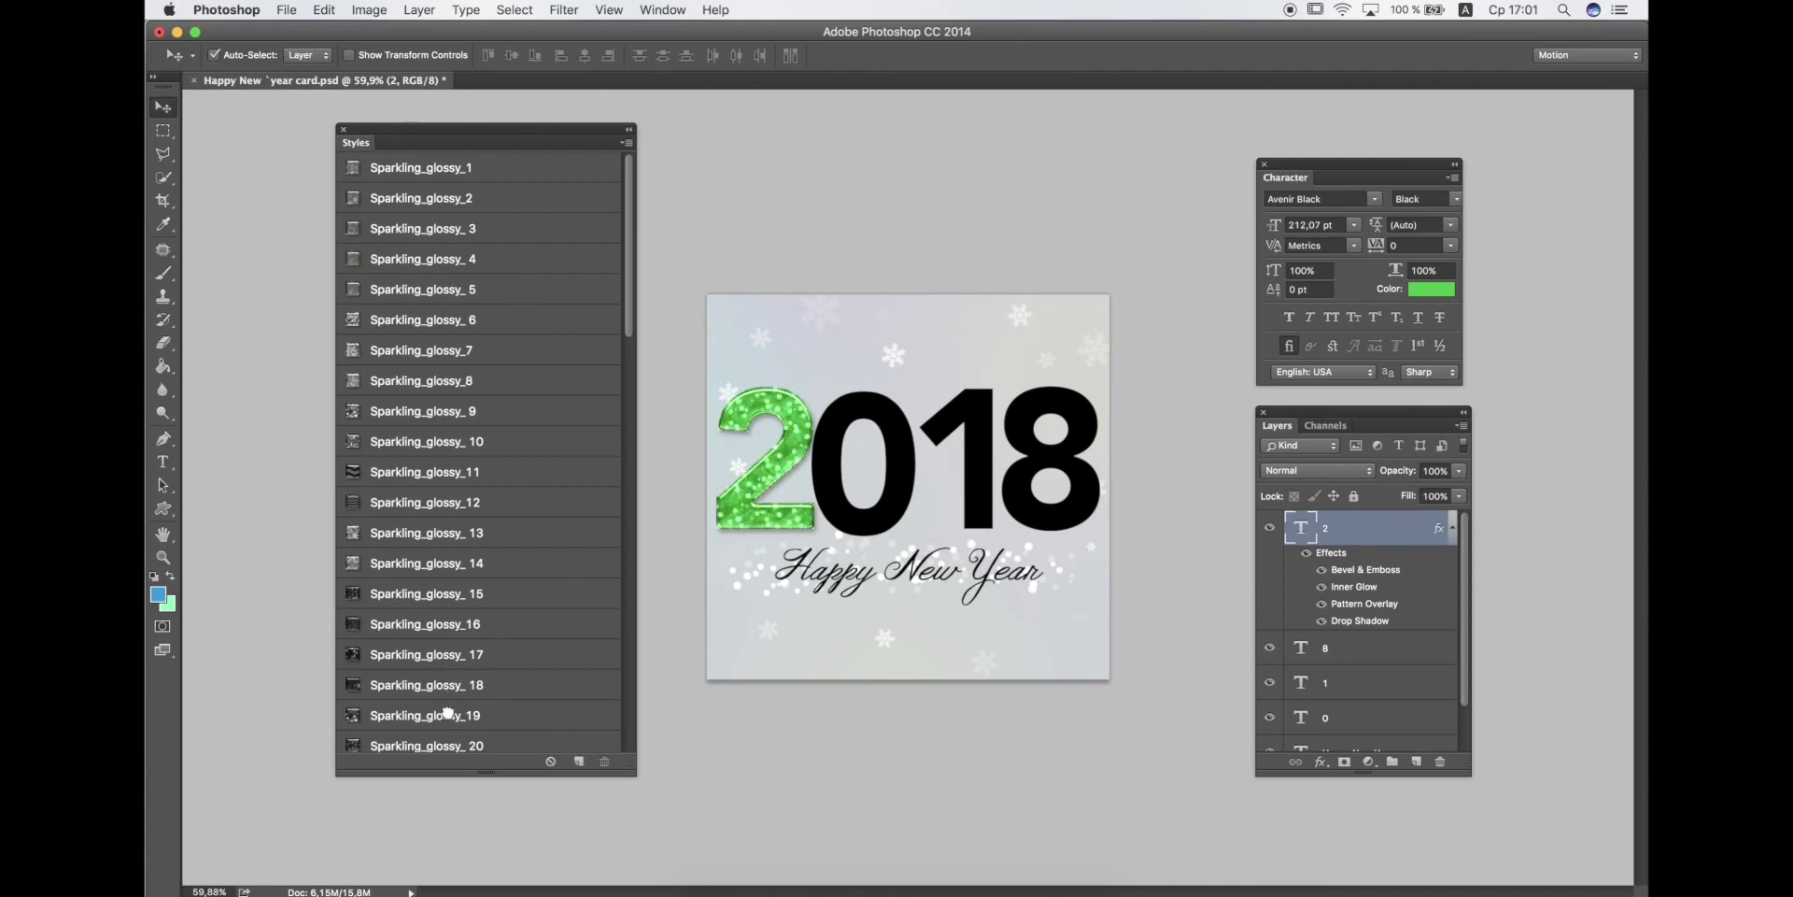
Try Sparkling_glossy_20, browse the list, and settle on Sparkling_glossy_18 for the 2.
scroll(451, 717, down, 1)
click(448, 708)
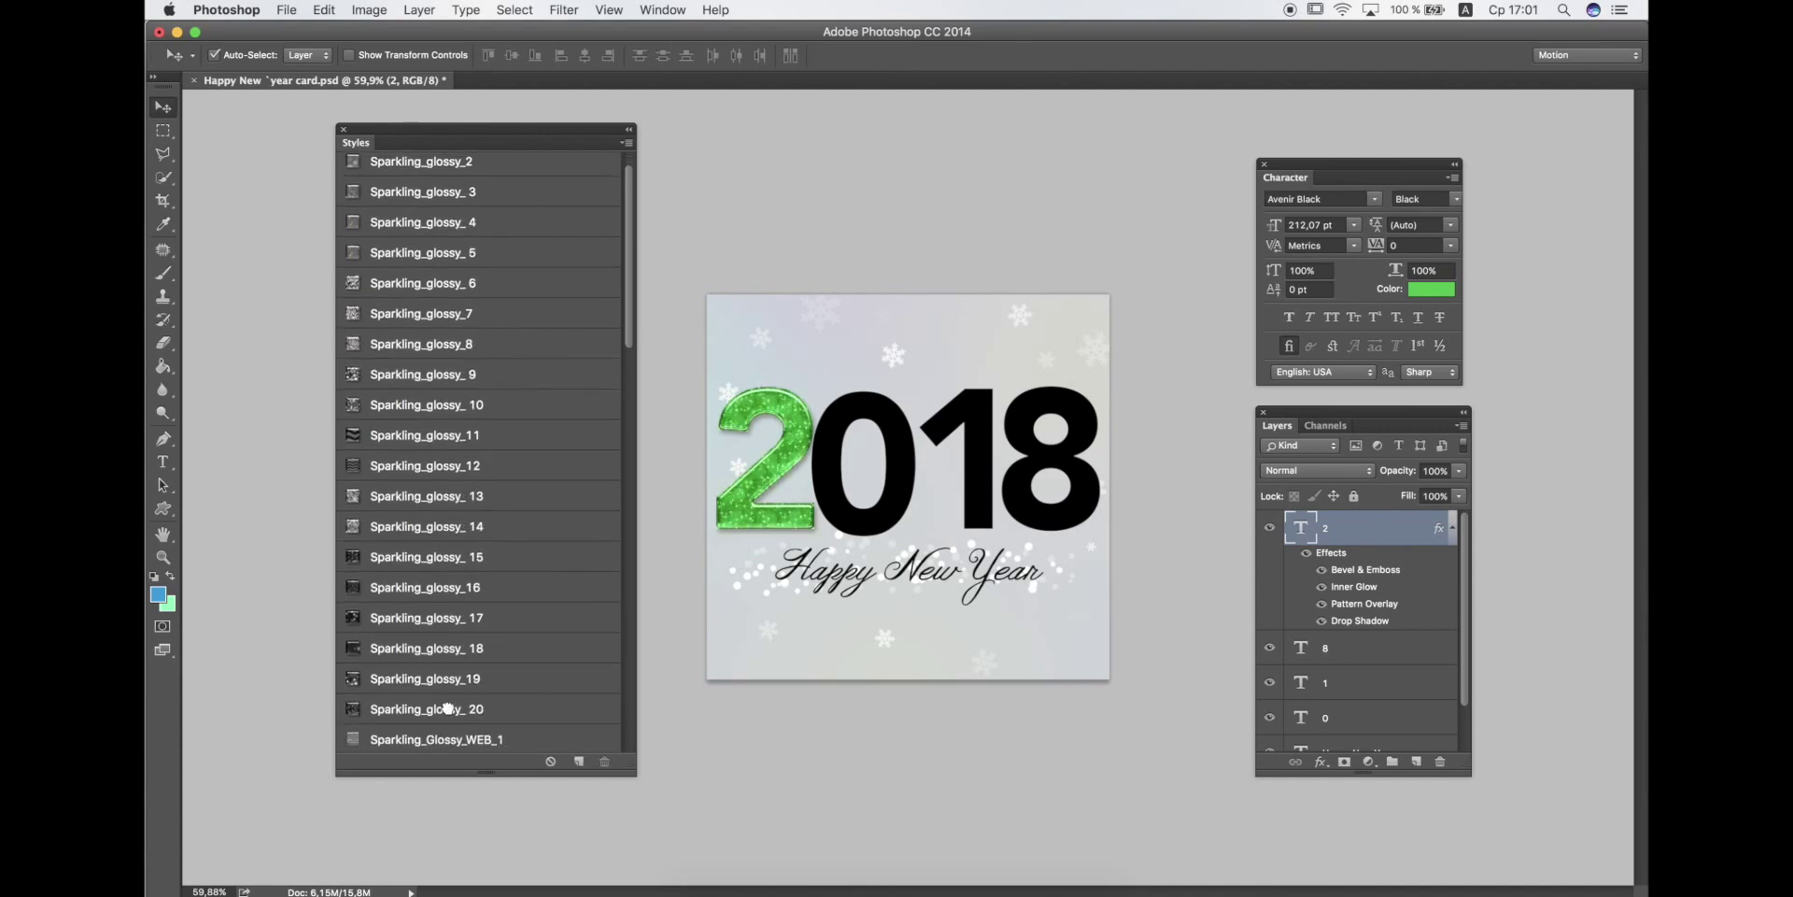
scroll(449, 712, down, 5)
scroll(449, 654, down, 4)
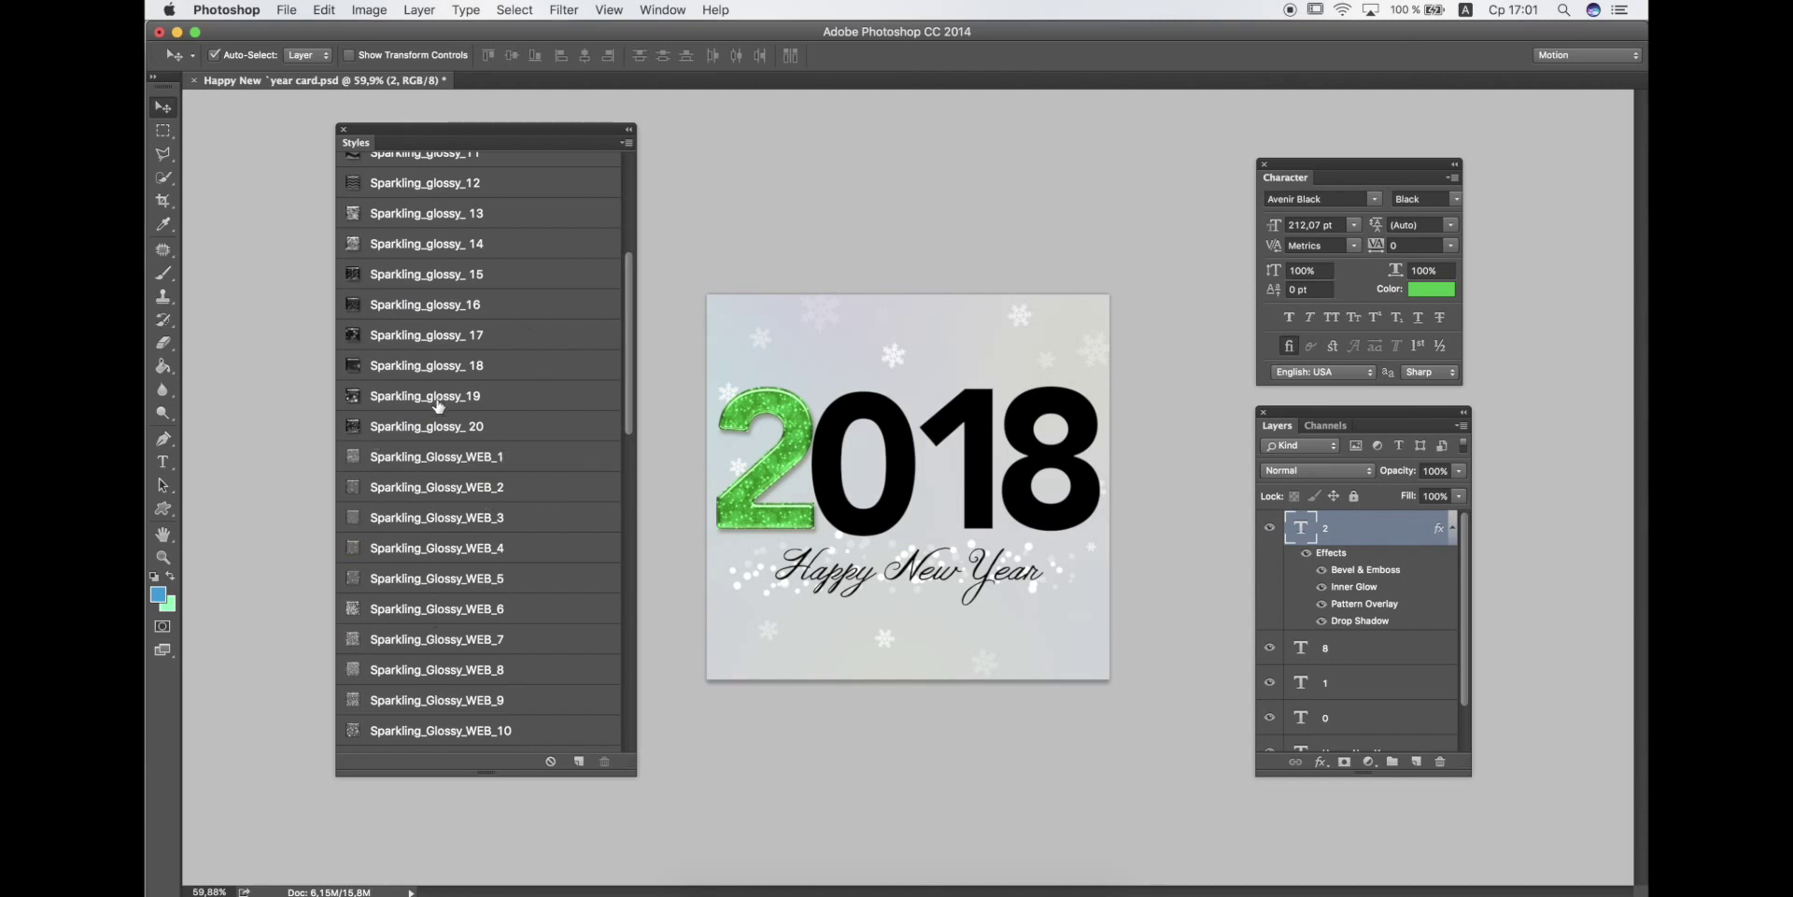
scroll(445, 392, up, 2)
scroll(454, 383, up, 2)
scroll(457, 381, up, 2)
scroll(526, 439, down, 4)
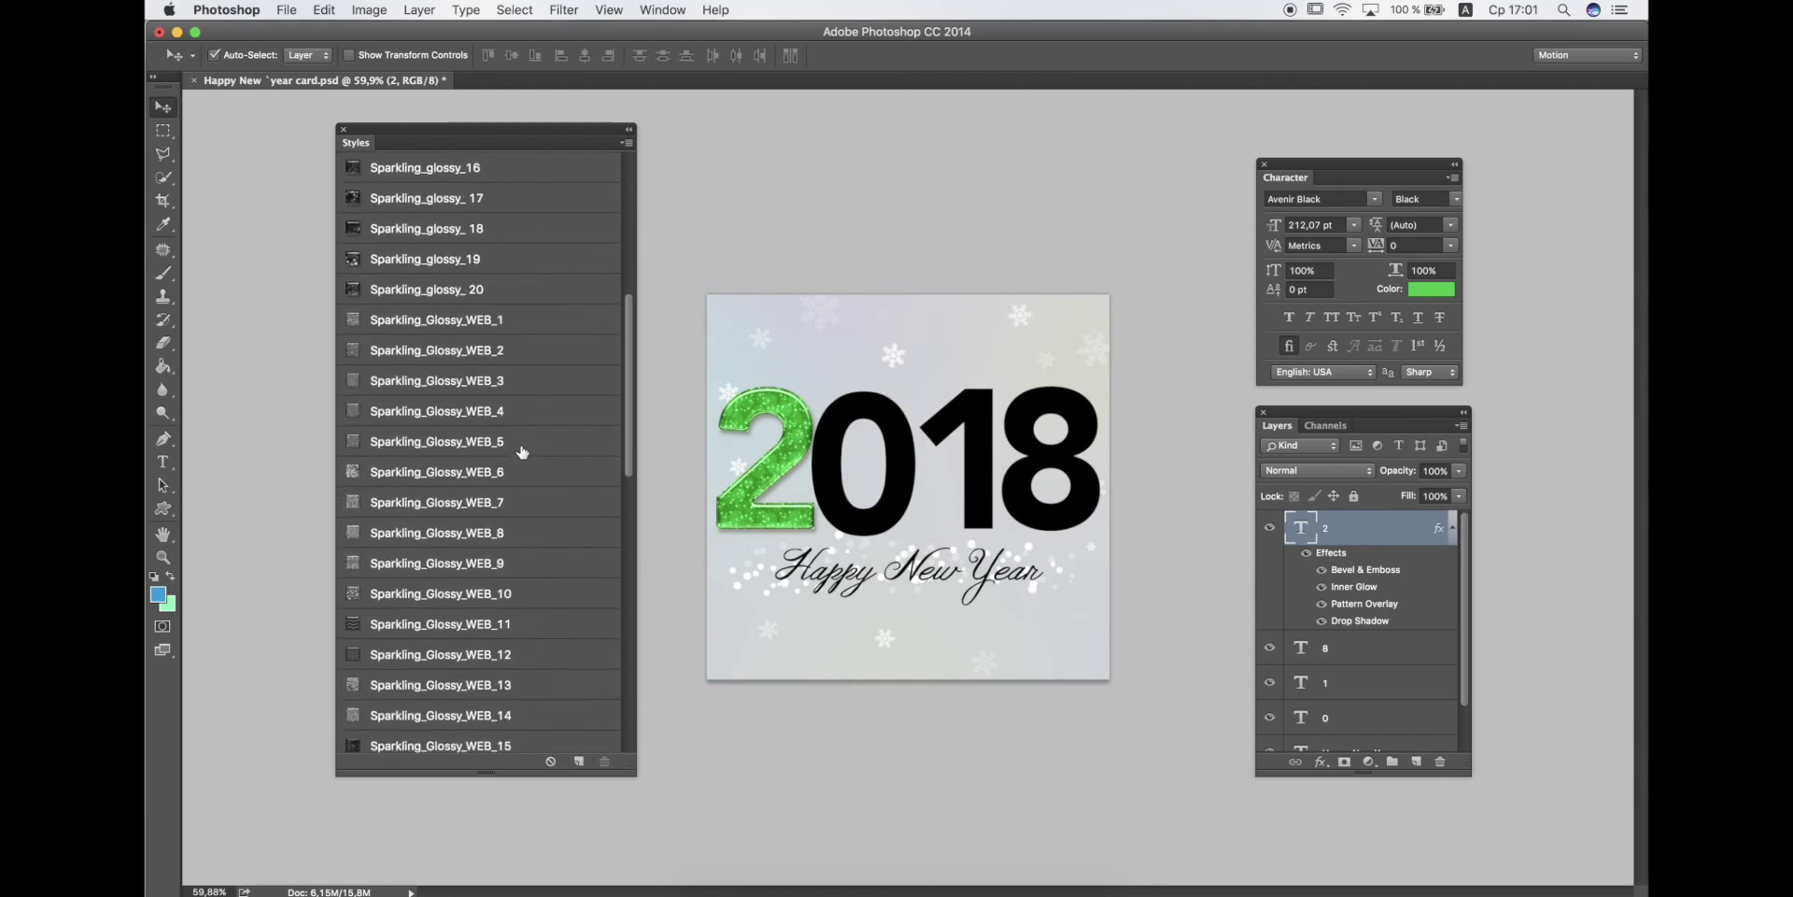
scroll(523, 453, down, 4)
scroll(521, 462, down, 1)
scroll(519, 461, up, 2)
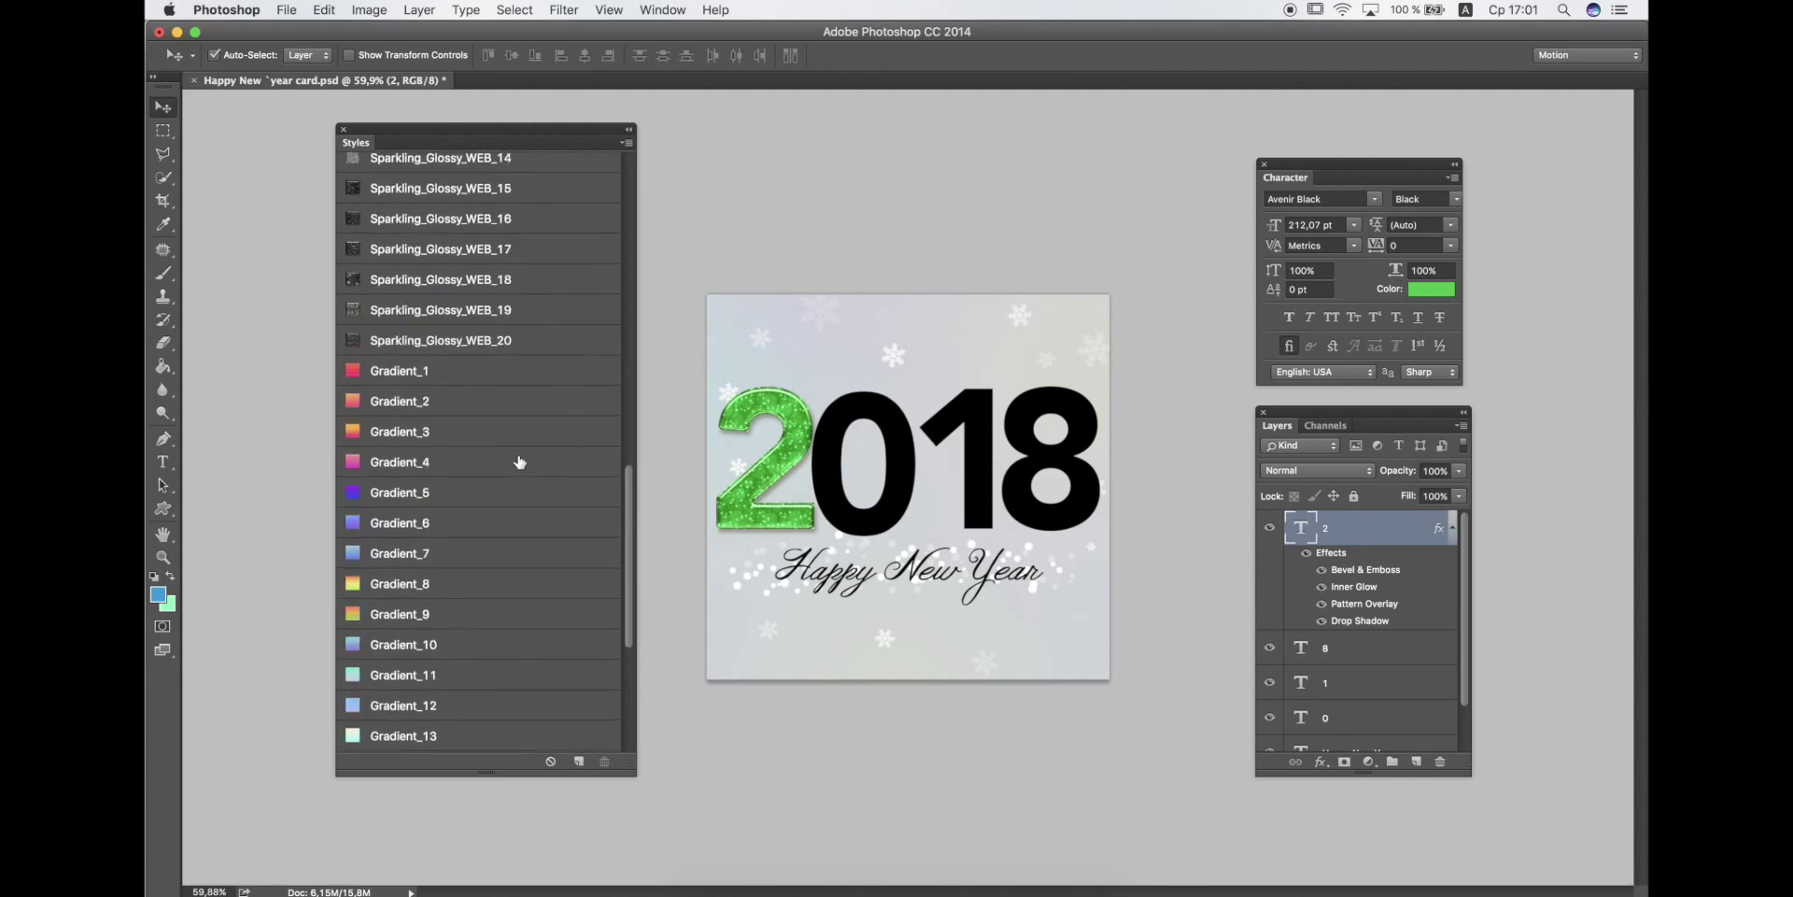
scroll(514, 456, up, 5)
scroll(508, 454, up, 2)
scroll(493, 453, up, 3)
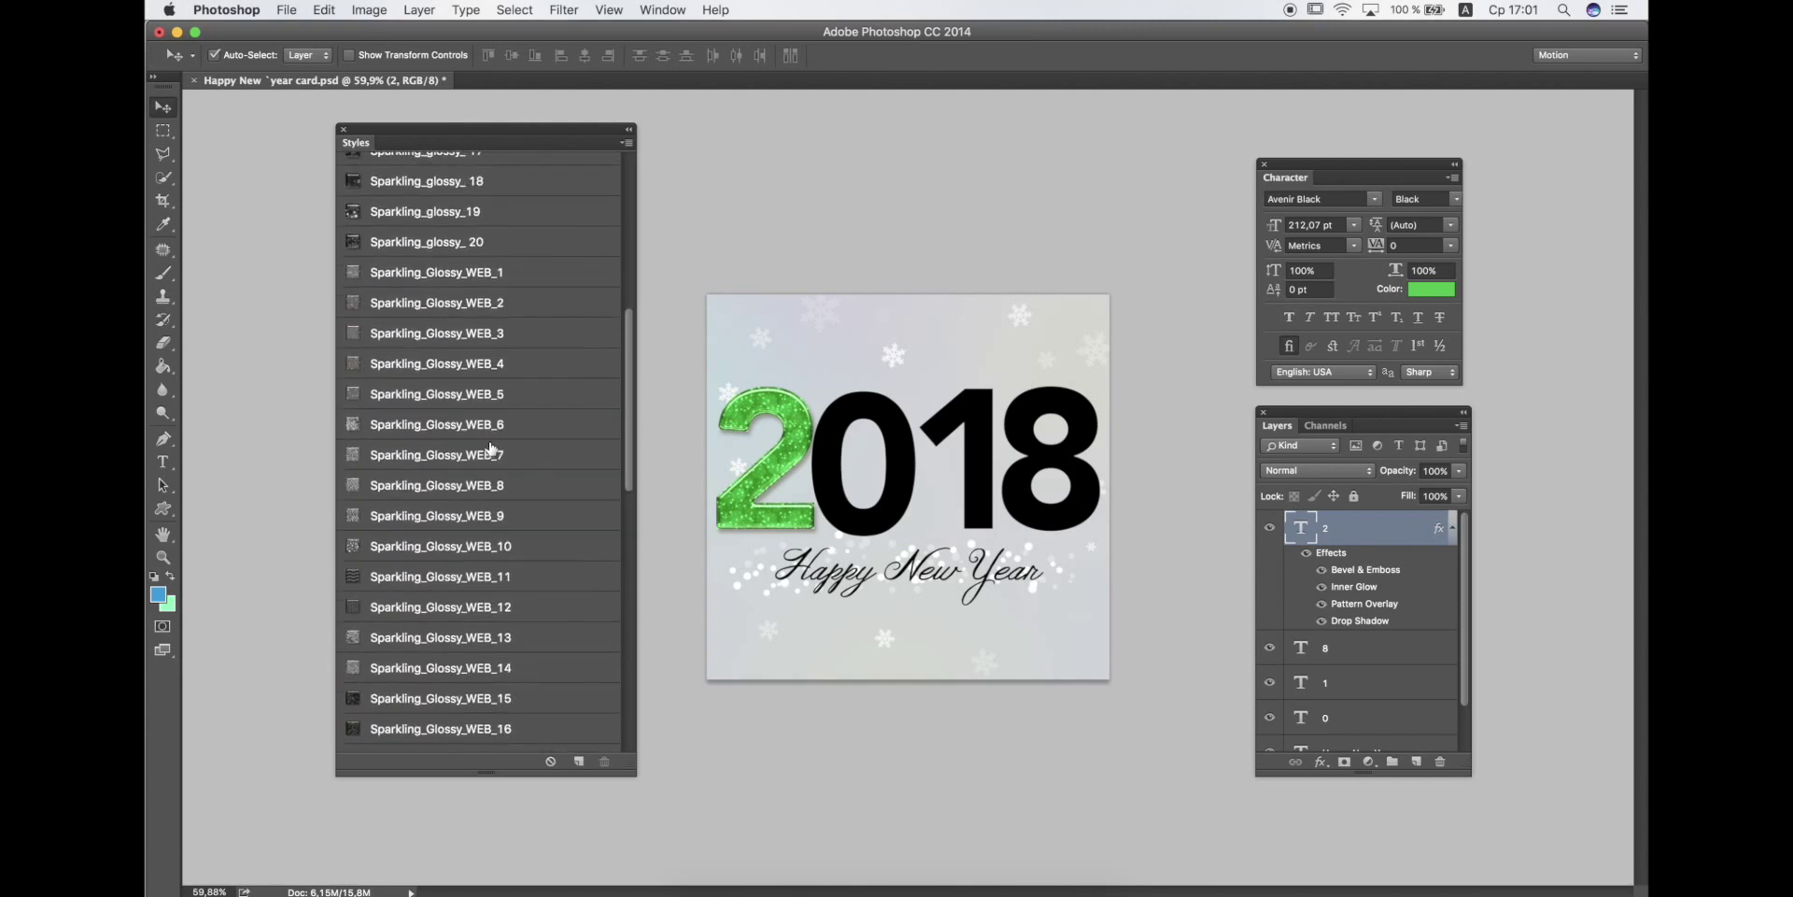
scroll(485, 415, up, 3)
scroll(480, 411, up, 2)
click(443, 423)
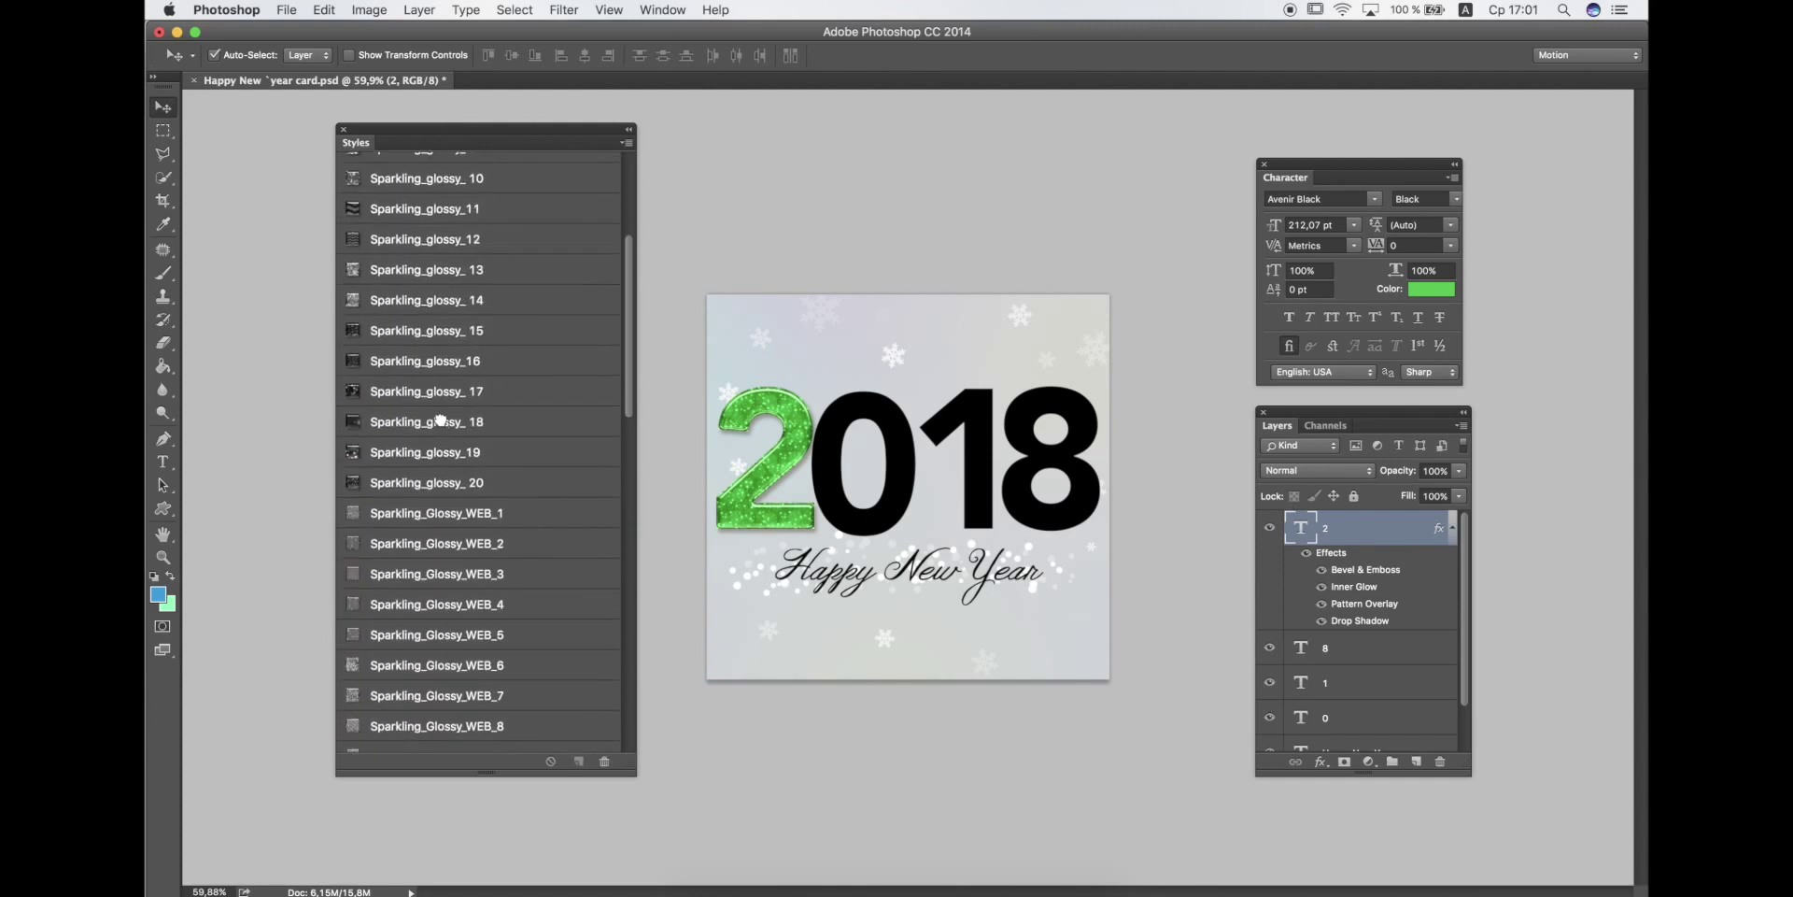
Toggle the 2's layer effects and drop shadow off and on to compare.
click(1308, 554)
click(1308, 554)
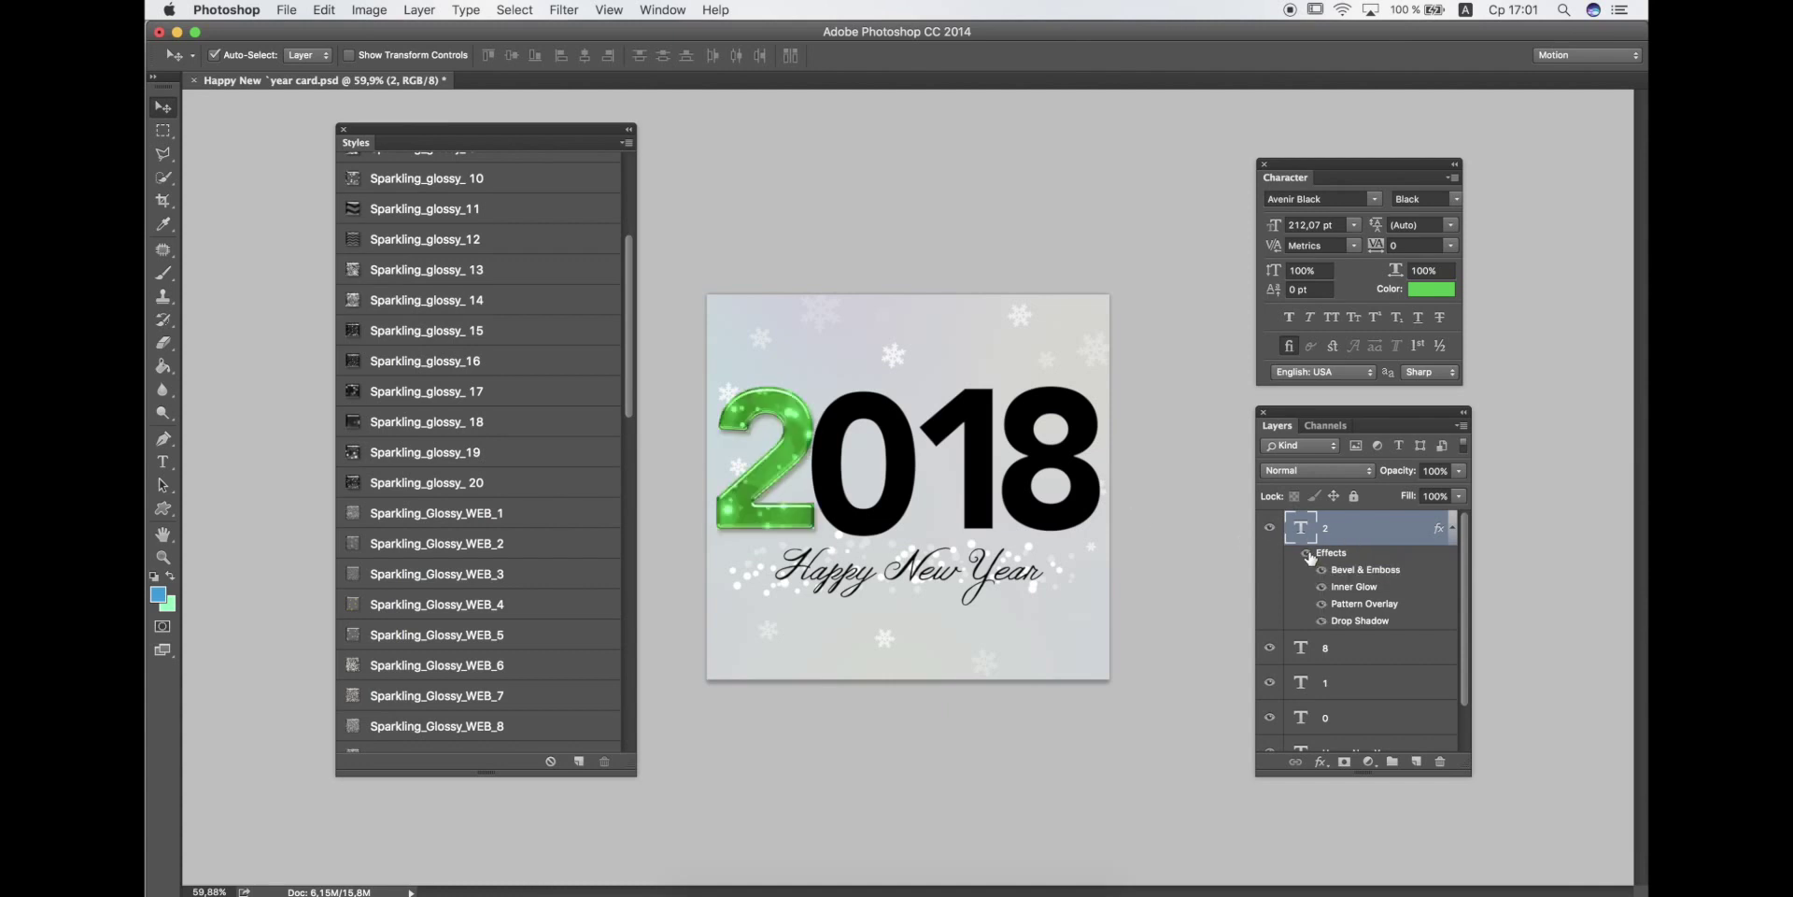
click(1322, 622)
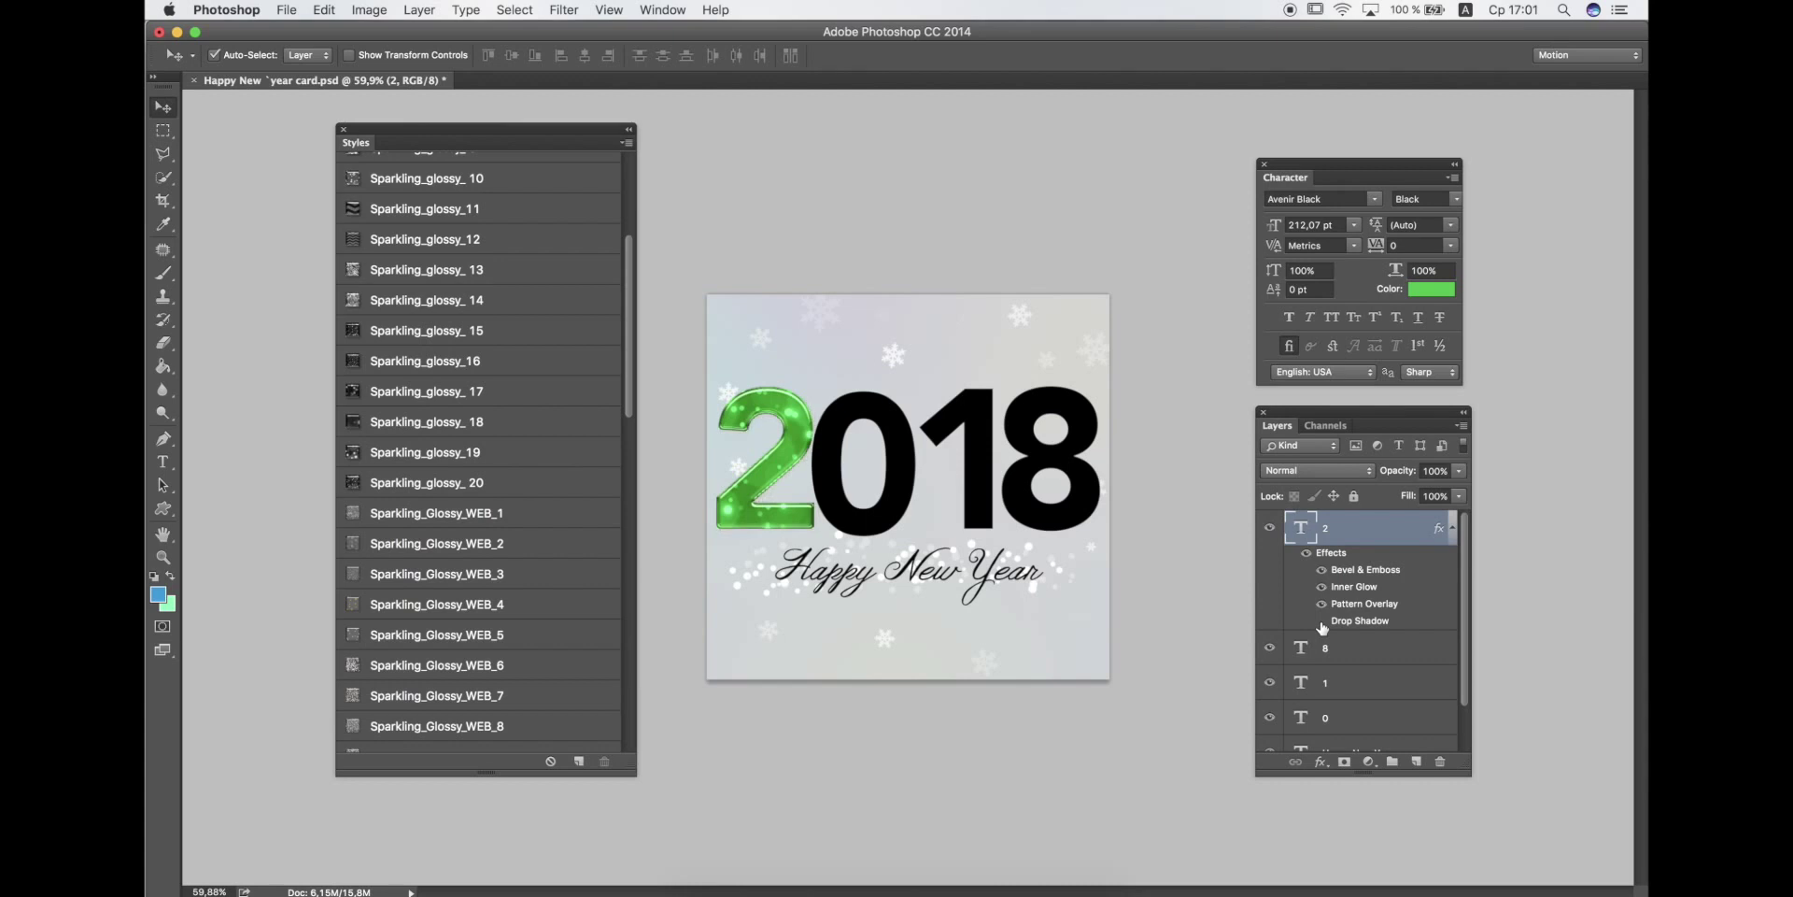
click(1321, 621)
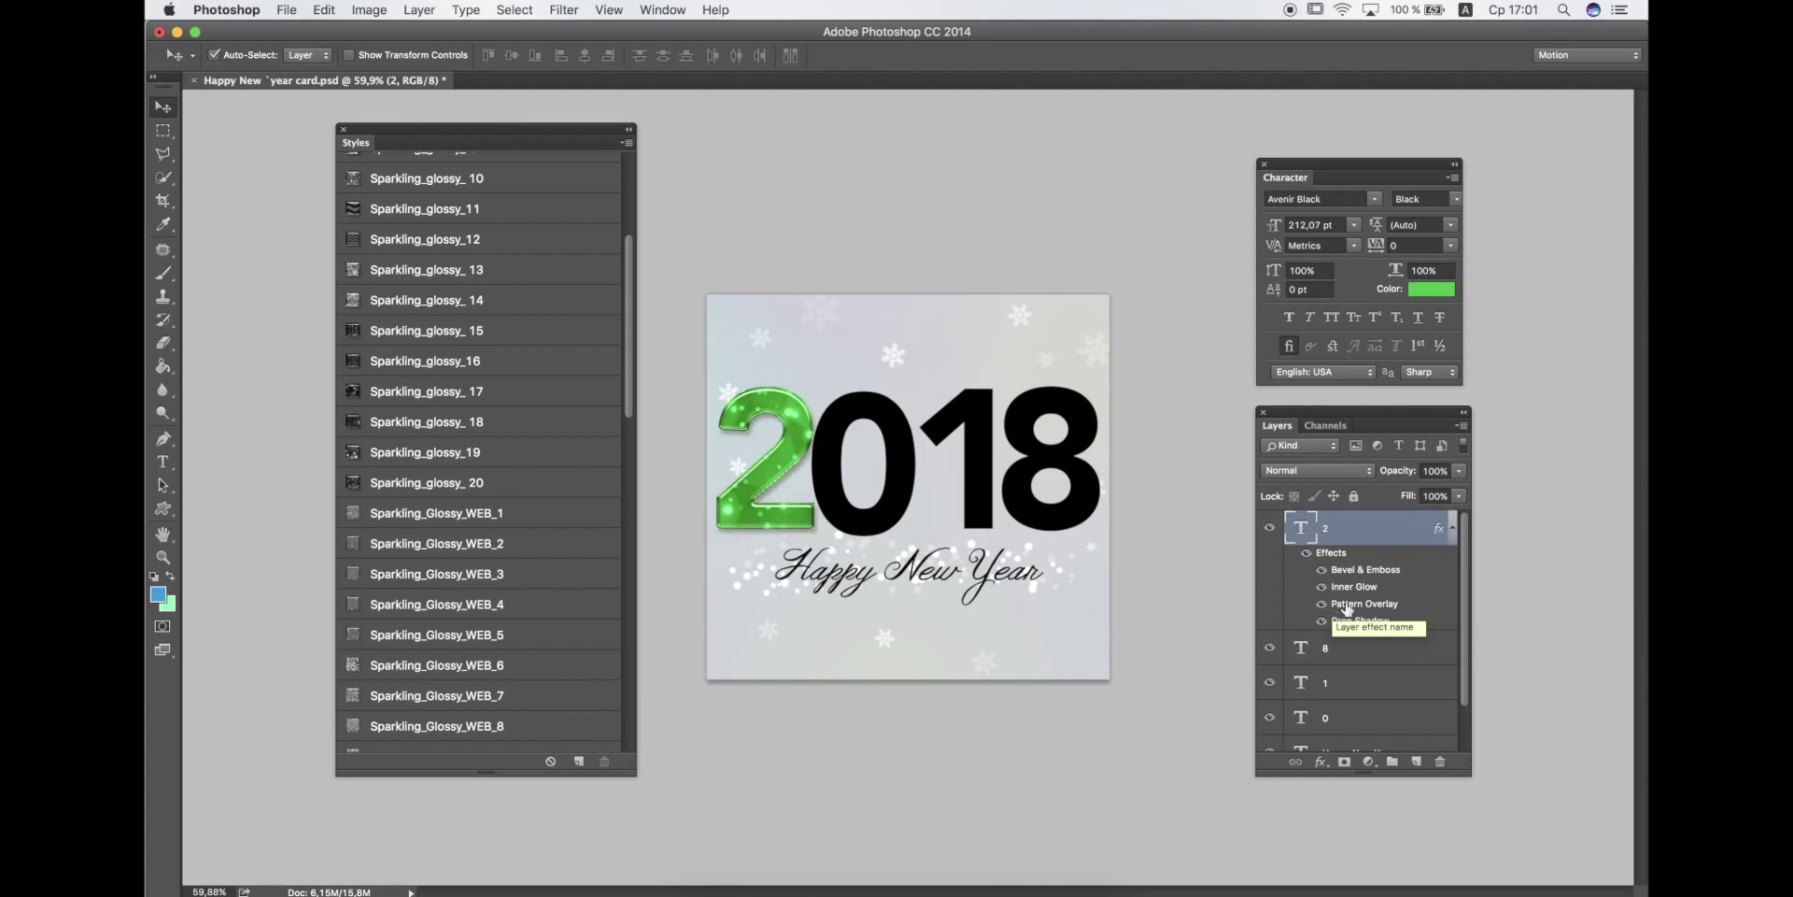
Set the 2's Pattern Overlay scale to 69 and reposition the sparkle pattern.
double_click(1347, 606)
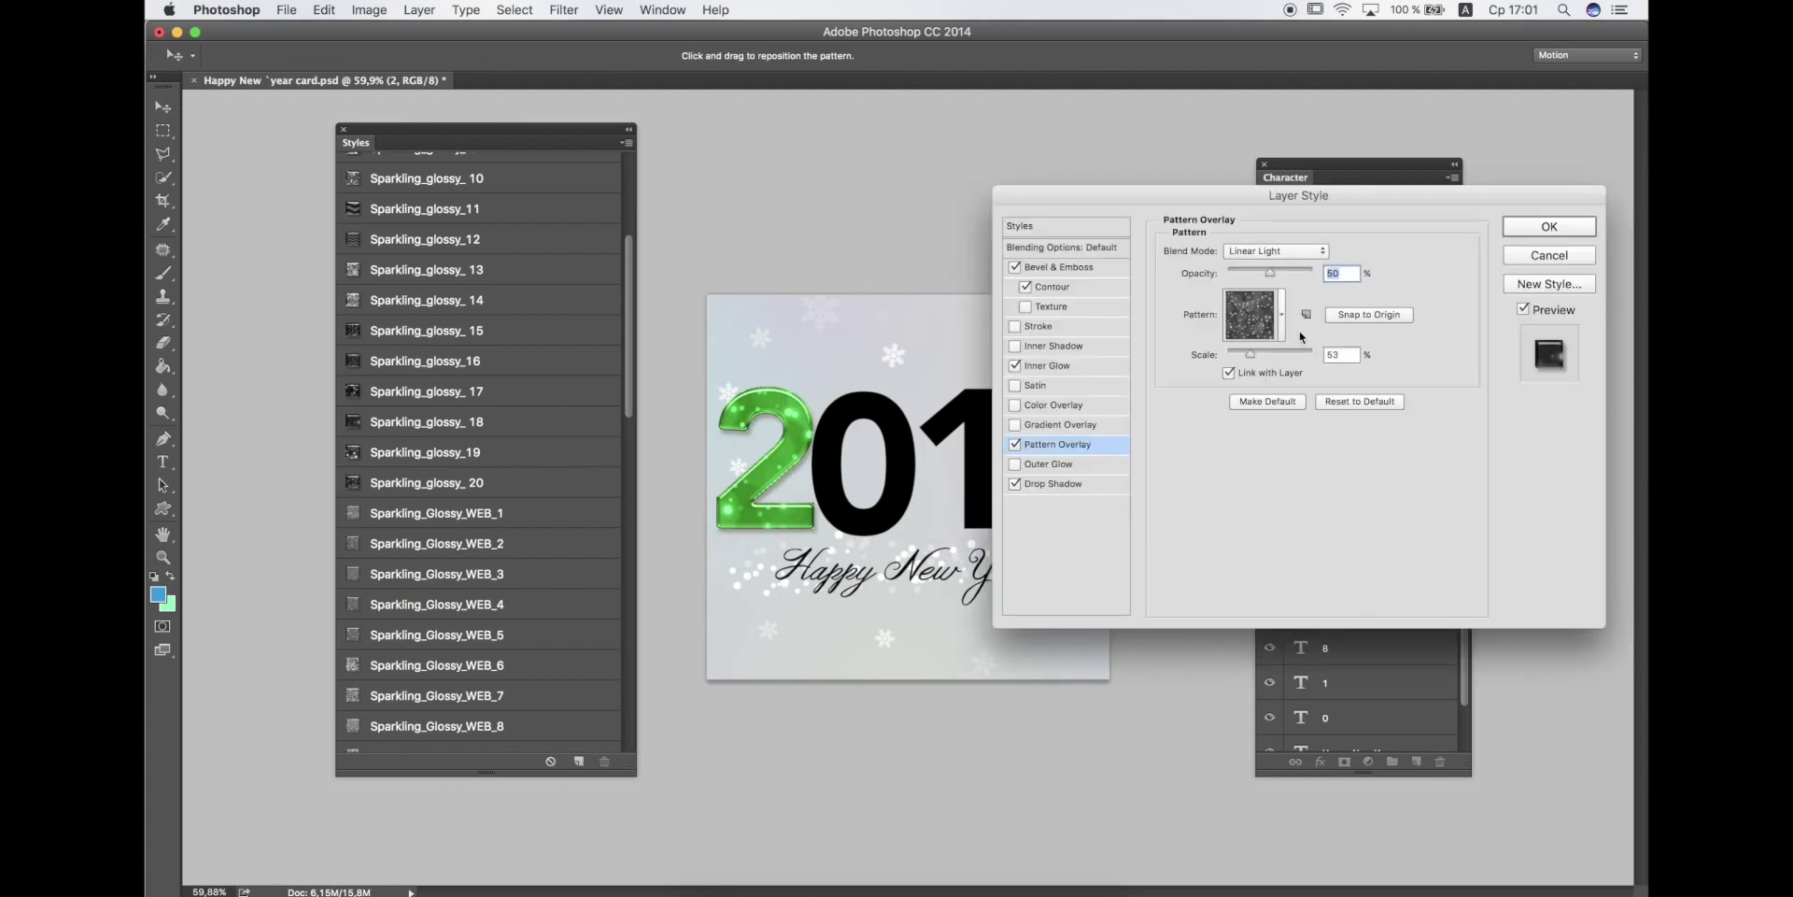
drag(1255, 354, 1265, 354)
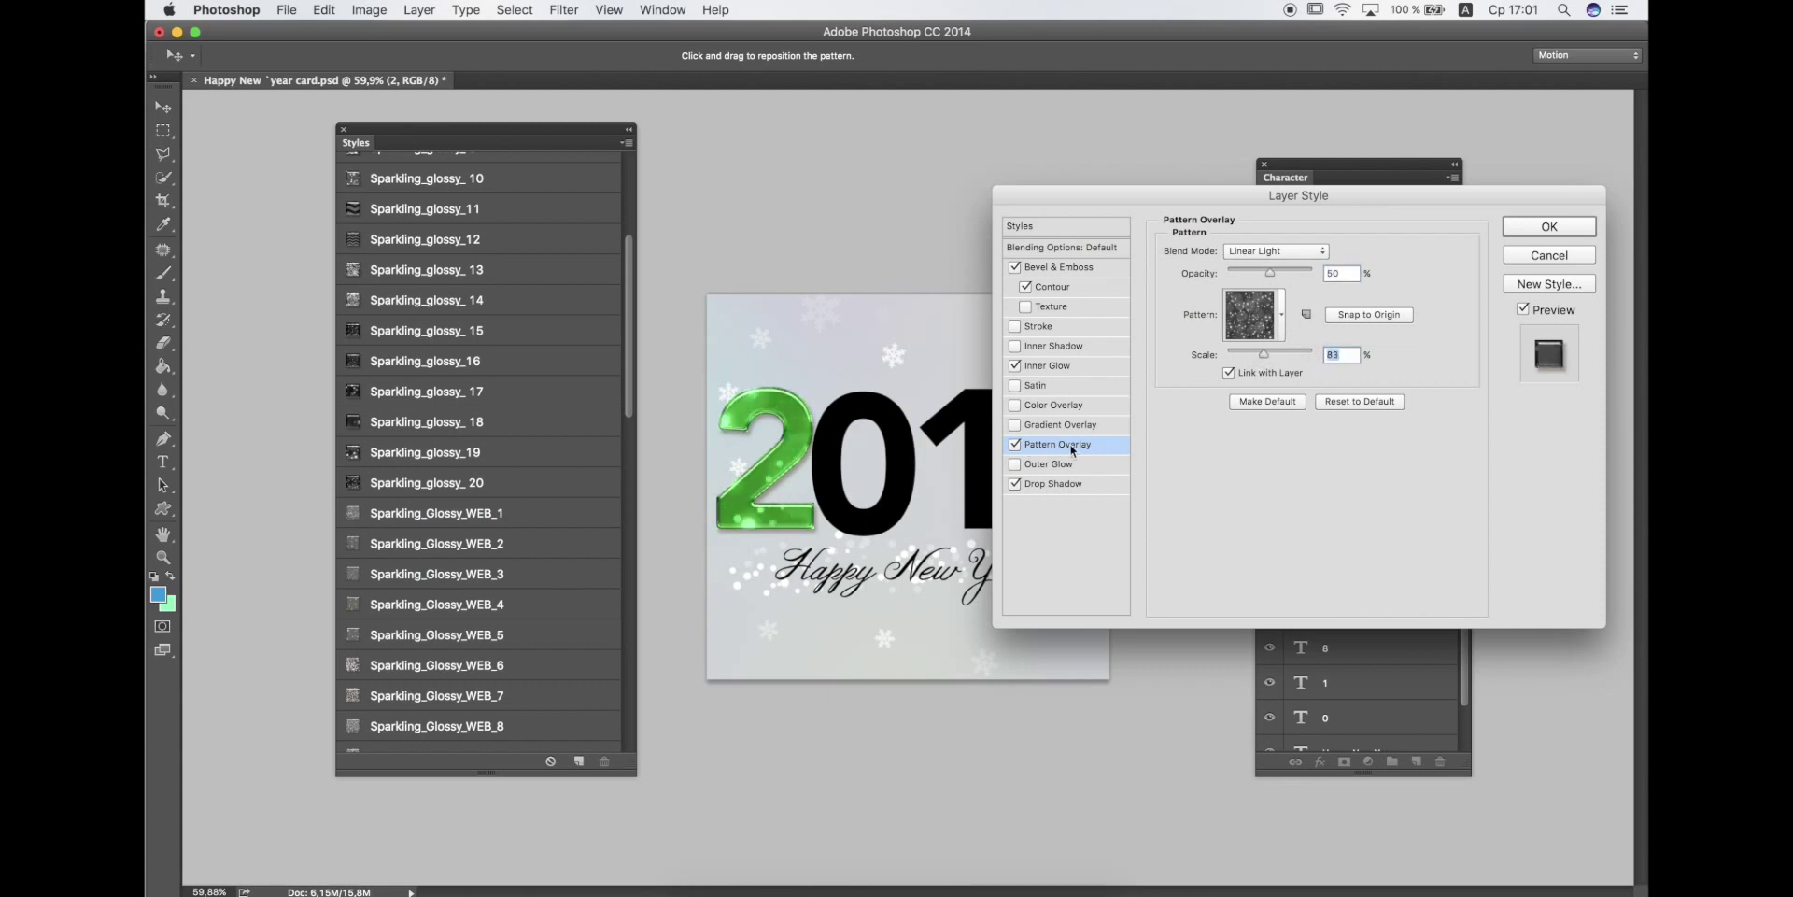
drag(1266, 360, 1254, 360)
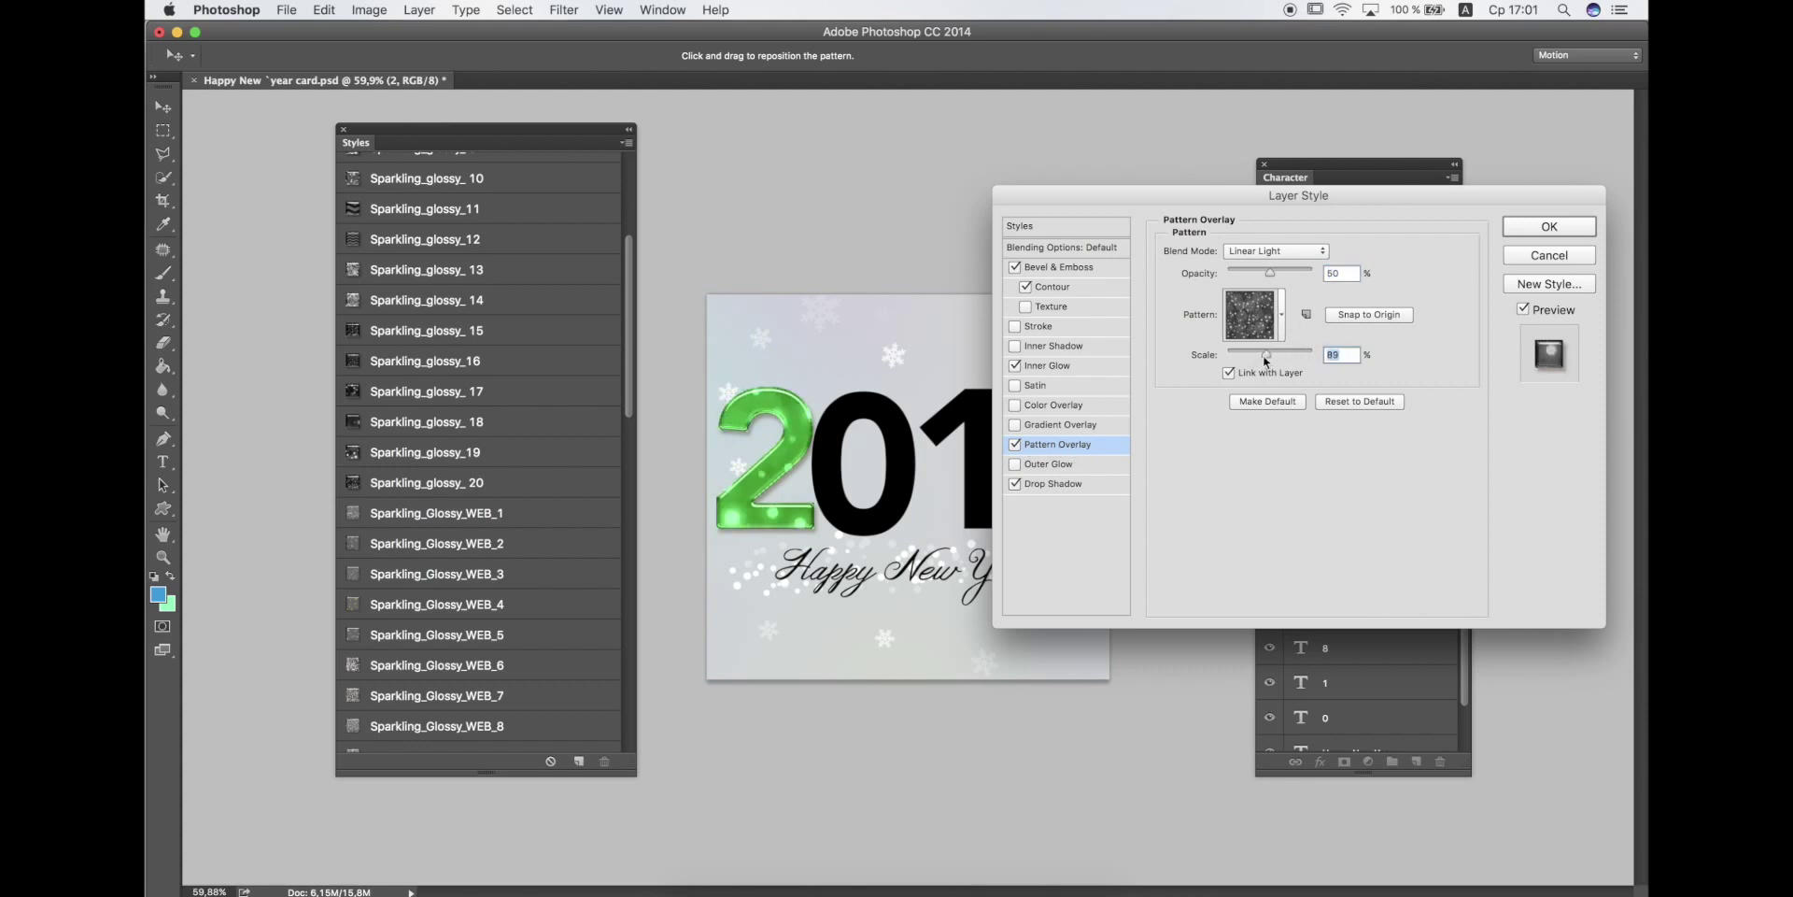
drag(792, 461, 766, 401)
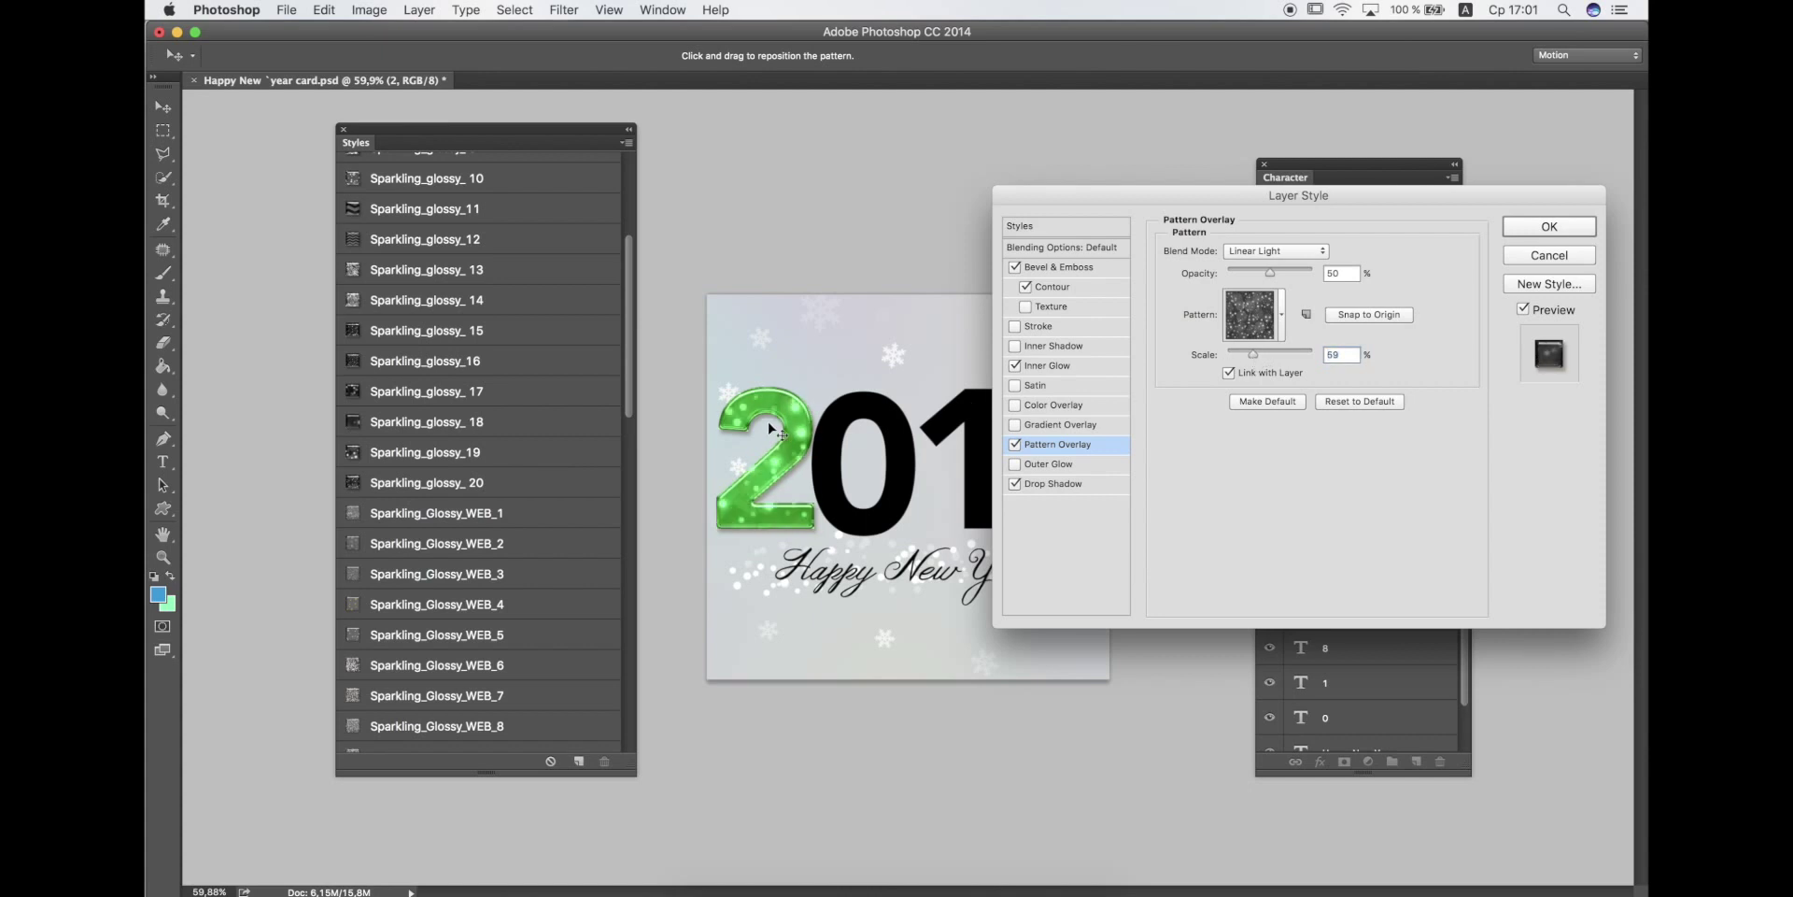
click(1549, 227)
Copy the layer style from the 2 layer.
right_click(1372, 534)
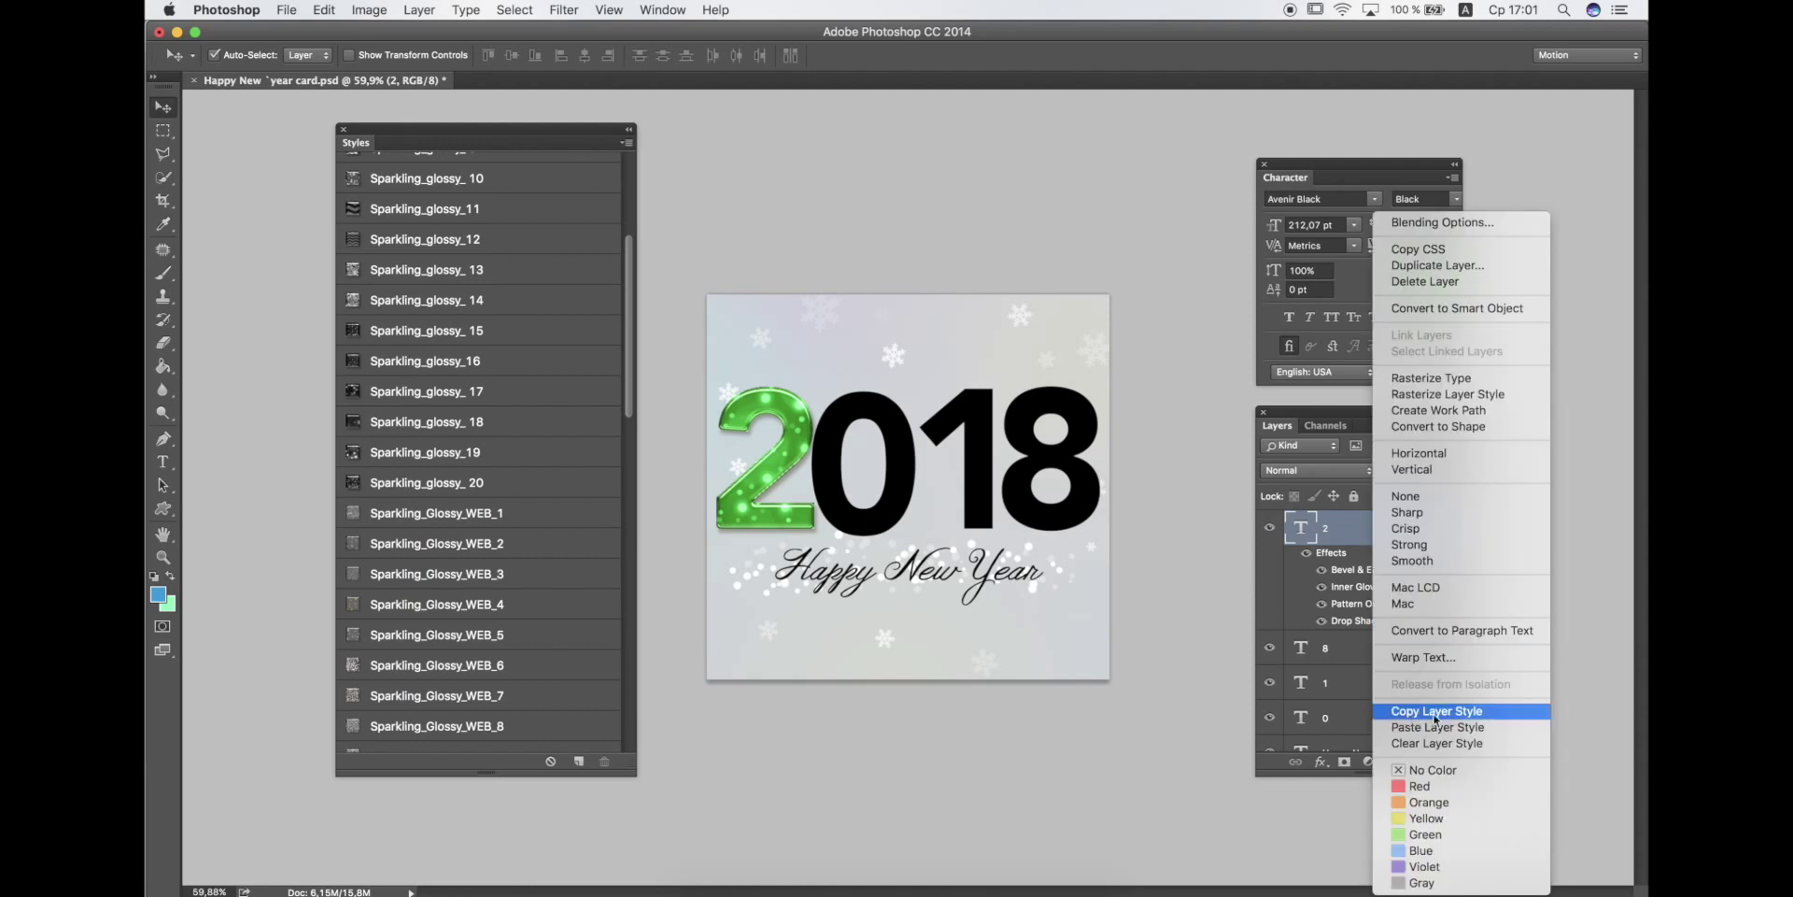
click(1496, 715)
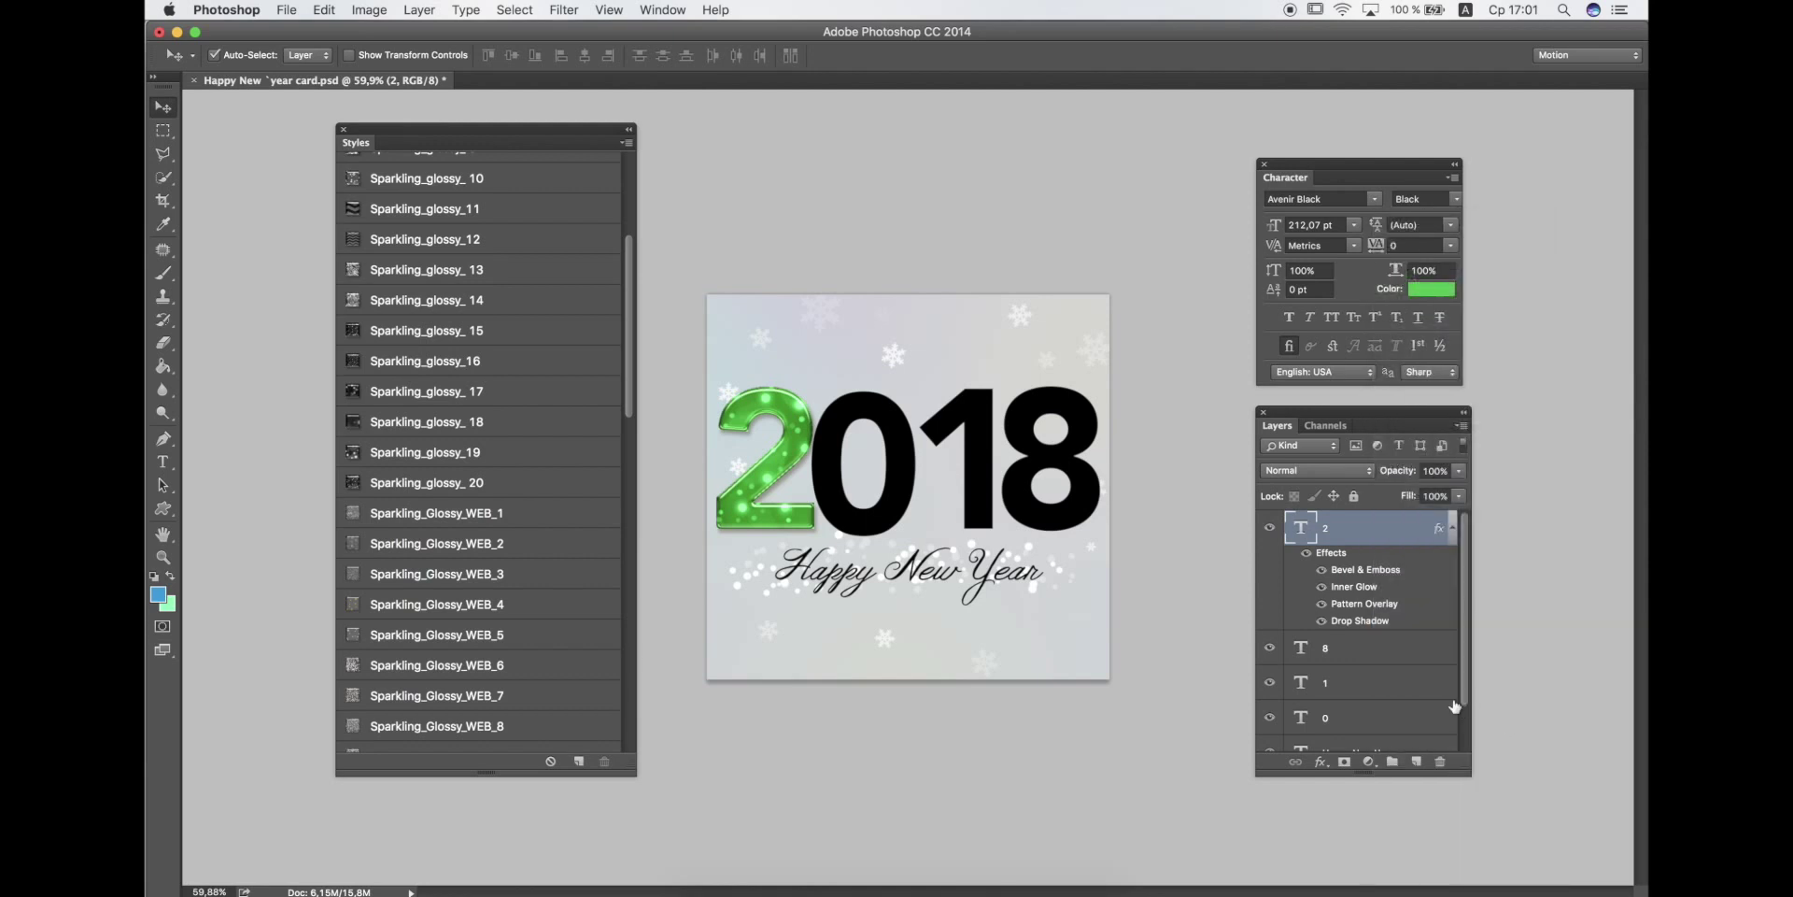
click(1453, 529)
Paste the copied style onto the 8, 1 and 0 layers.
click(1367, 561)
shift+click(1355, 633)
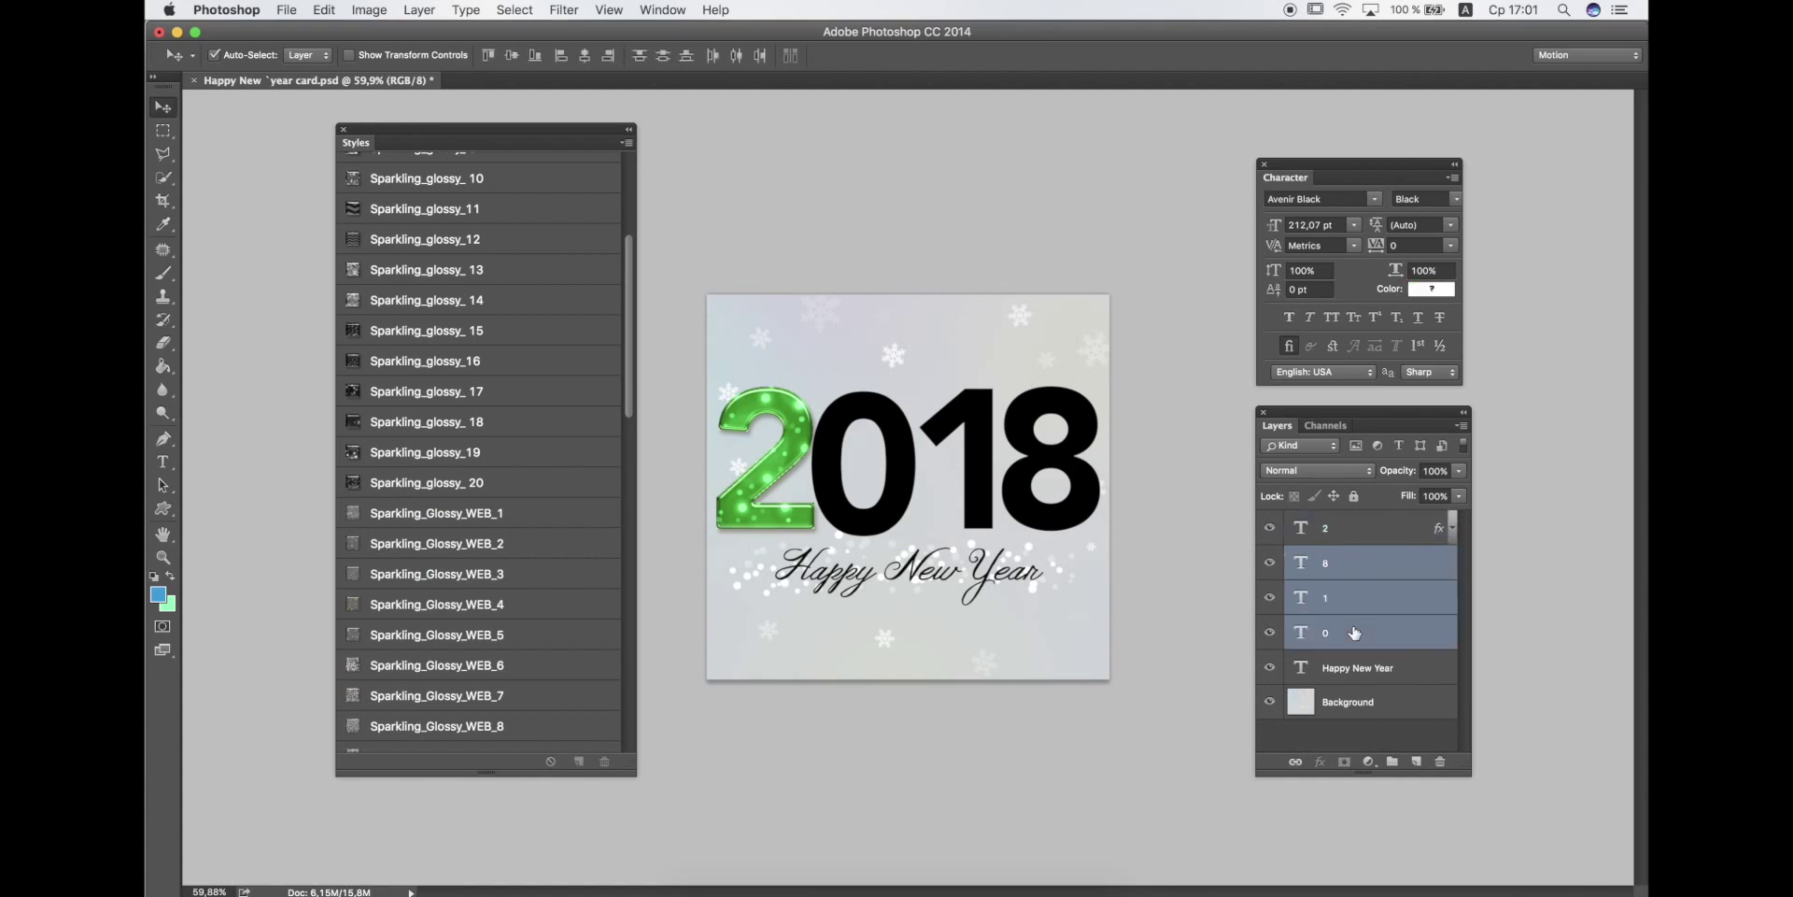
right_click(1355, 632)
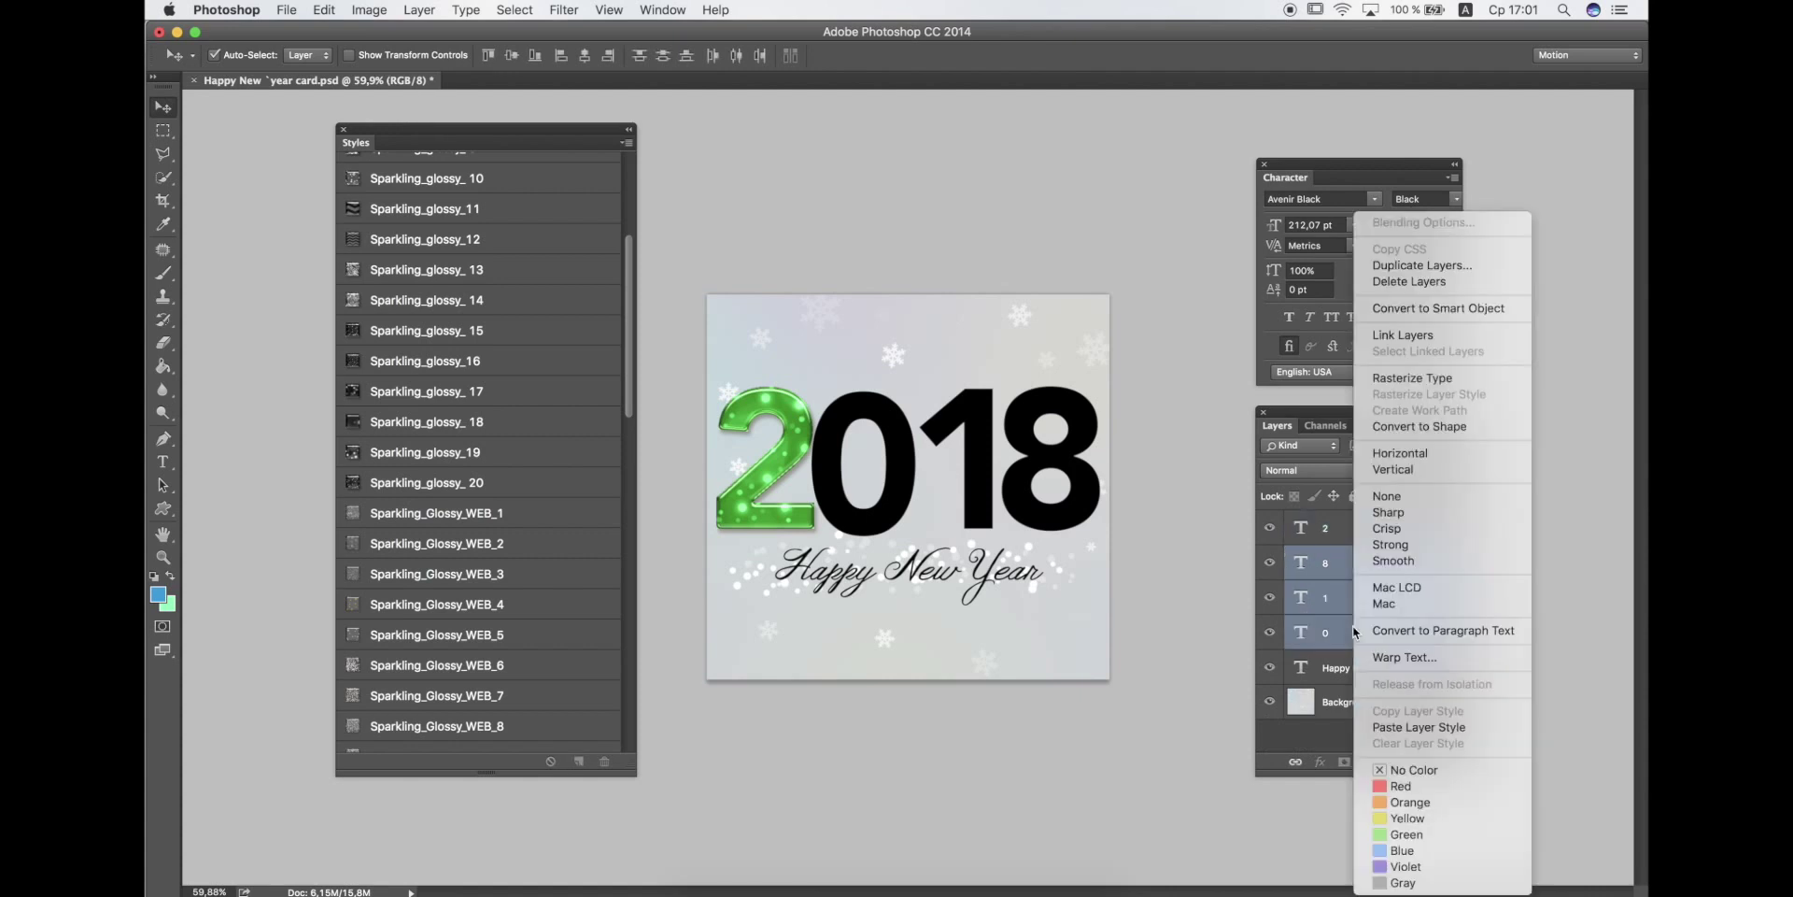
click(1440, 725)
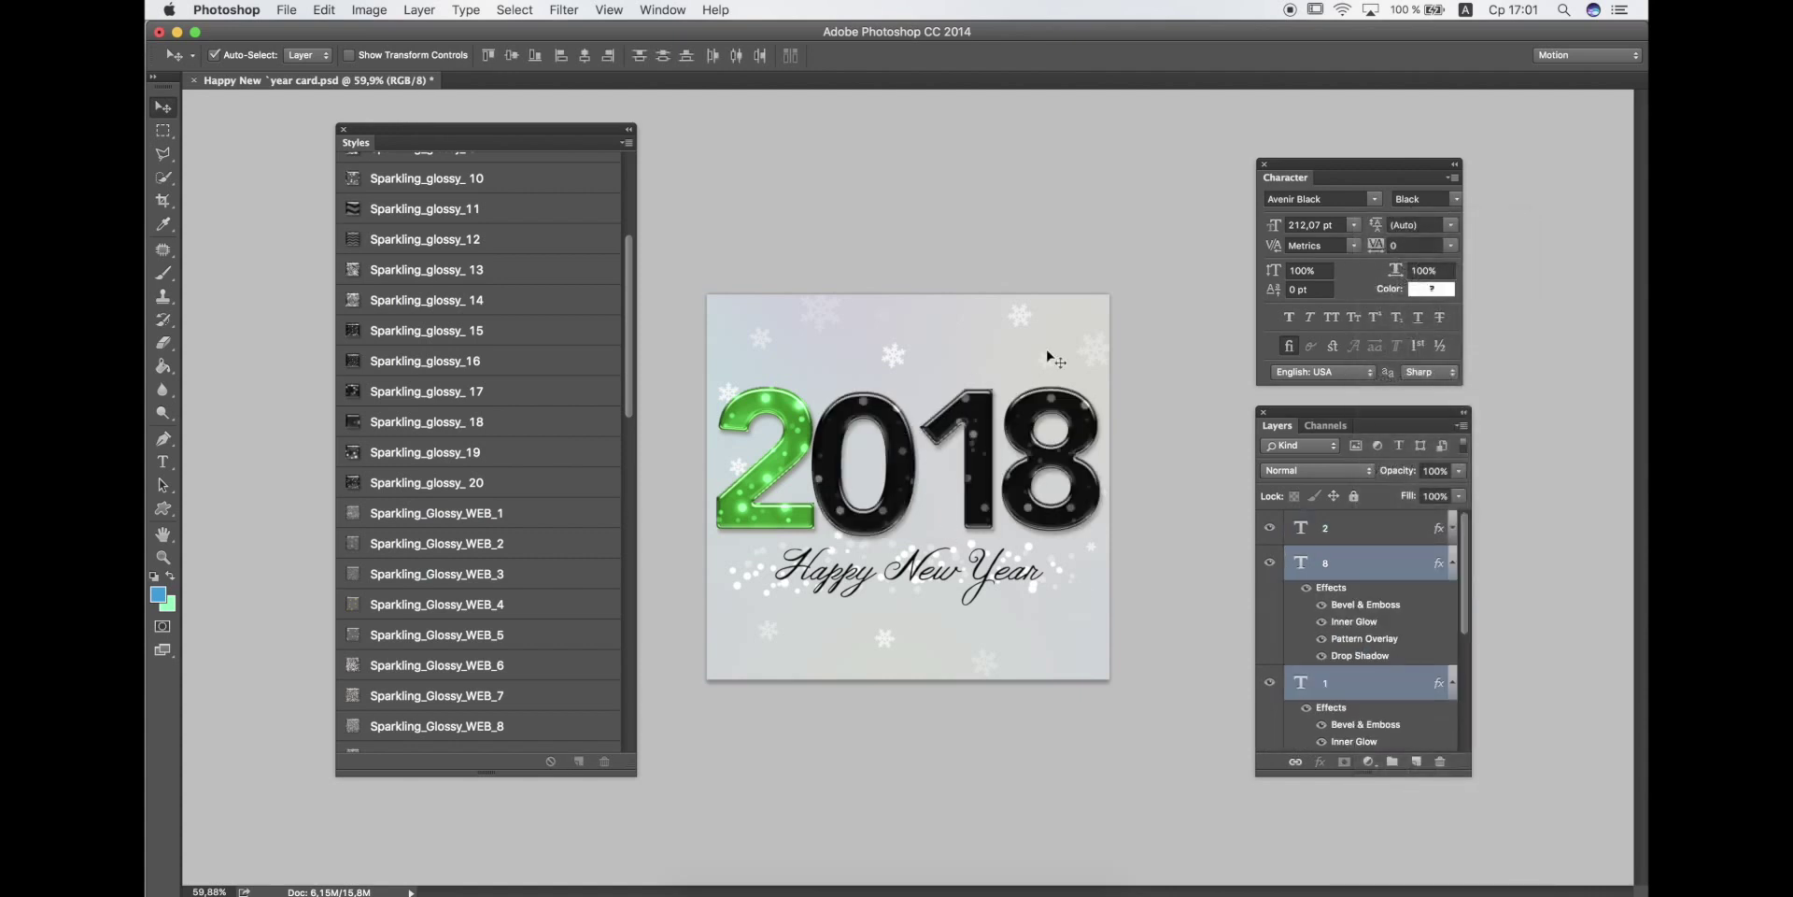
click(1128, 323)
click(893, 434)
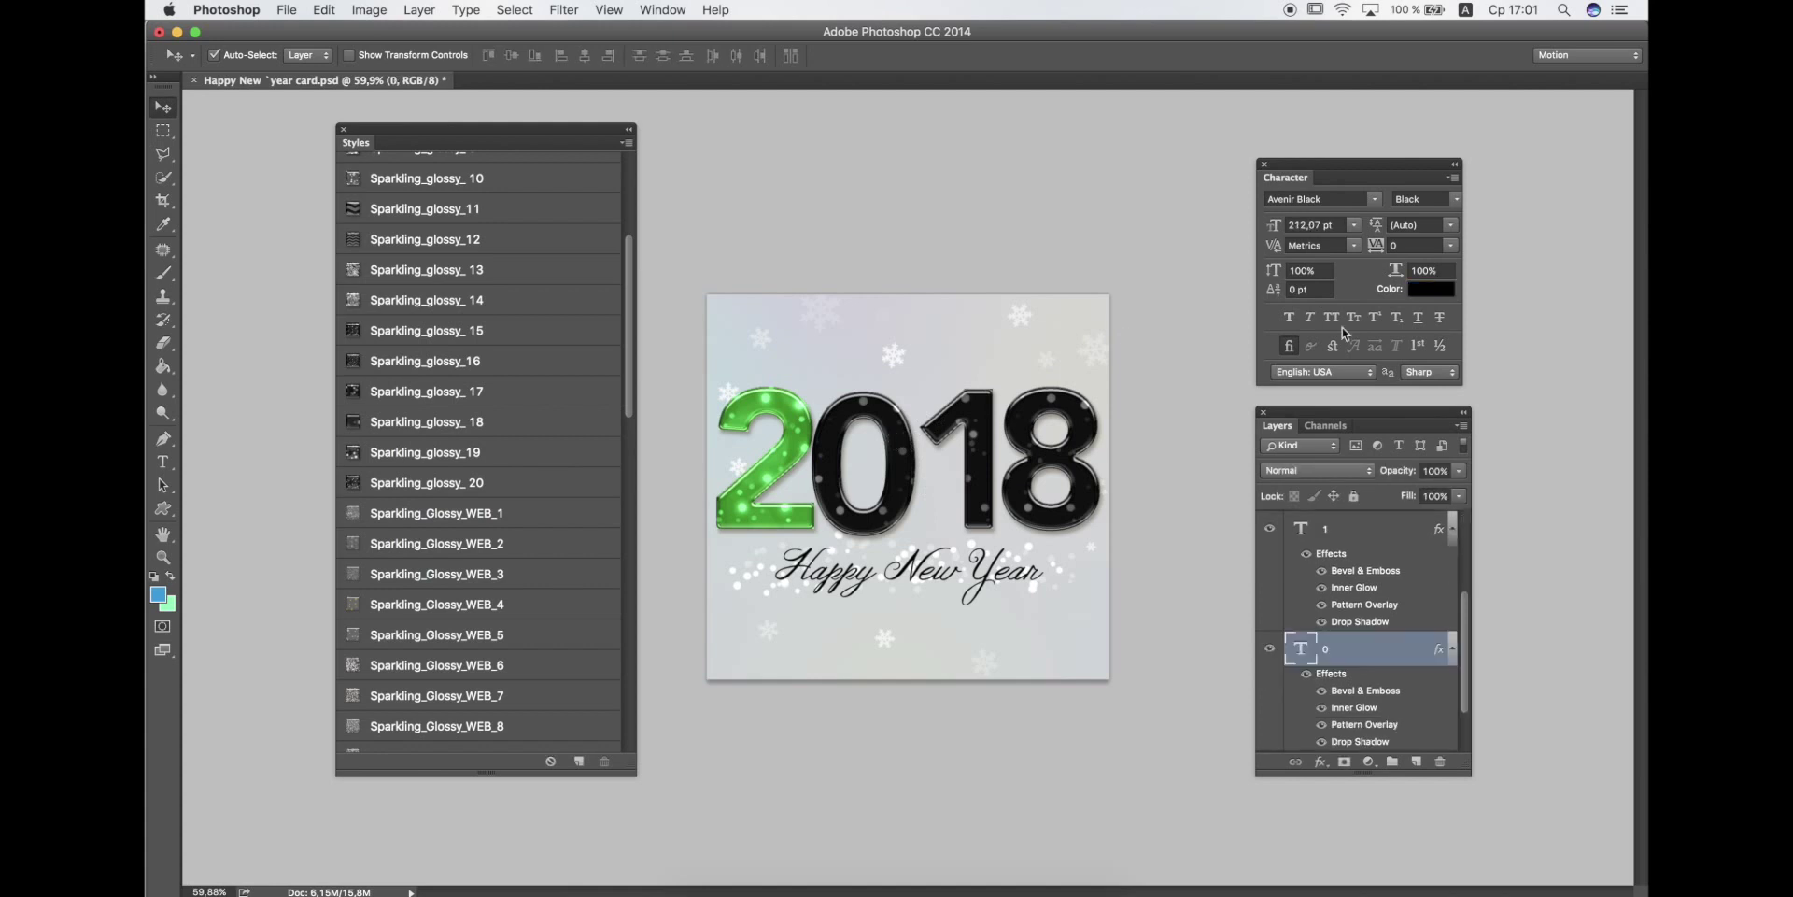
Make the 0 bright magenta (#f04bf6).
click(1421, 291)
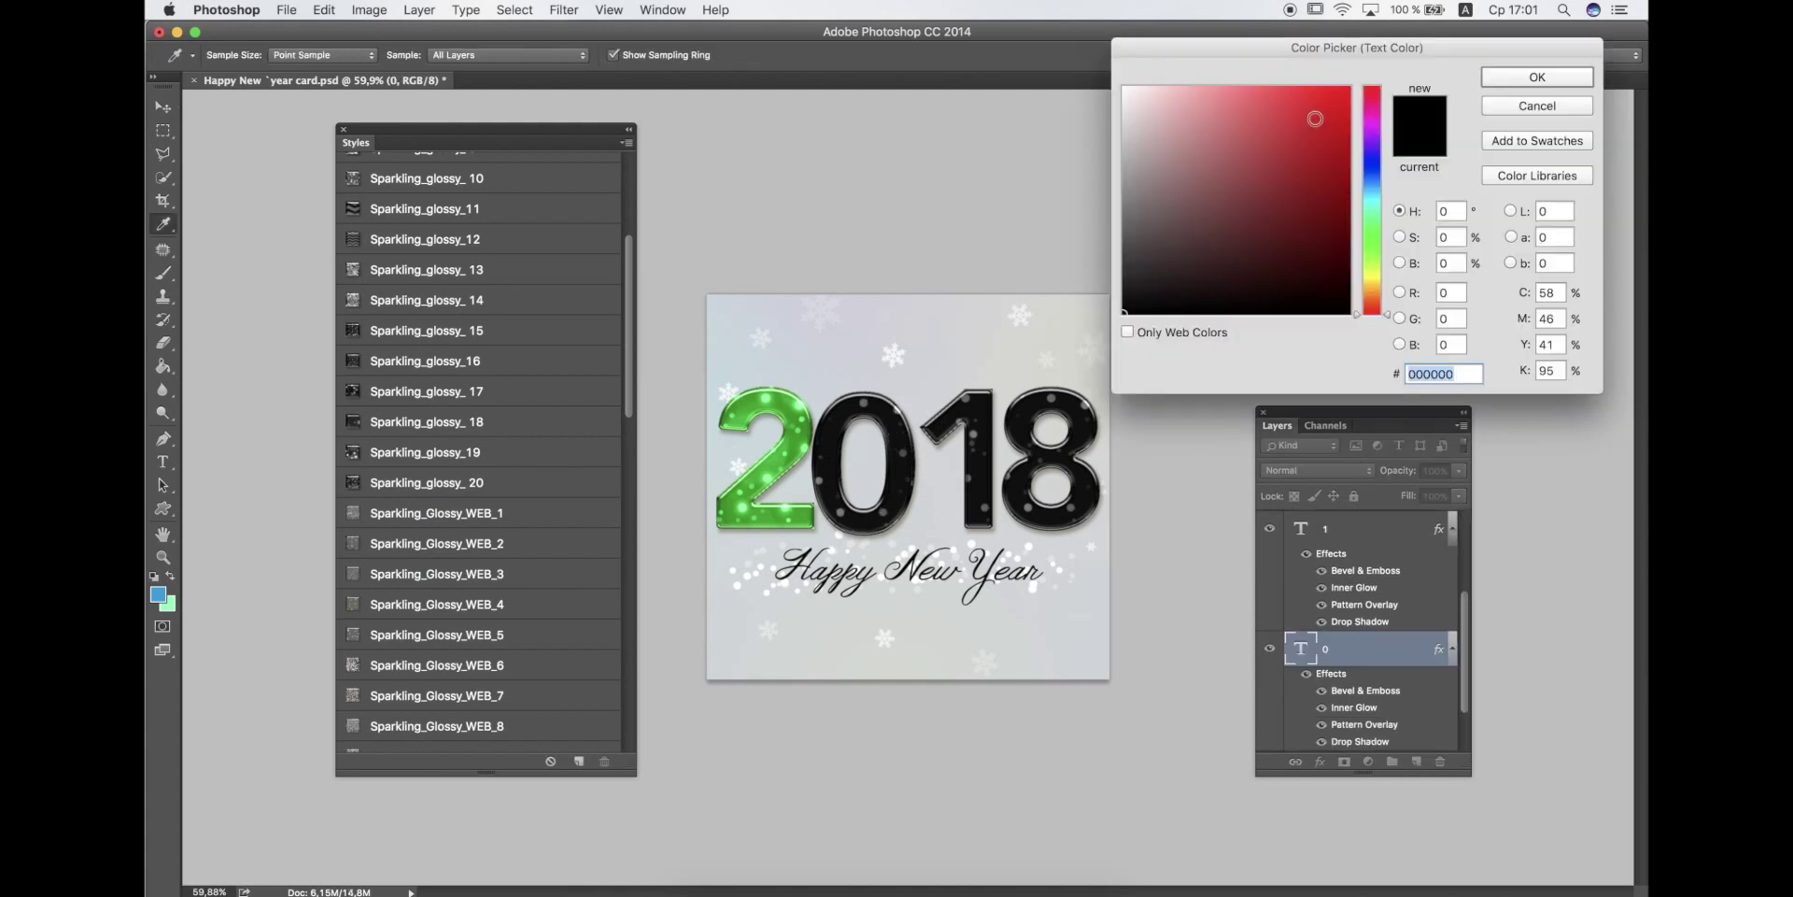
click(1372, 127)
drag(1323, 101, 1281, 94)
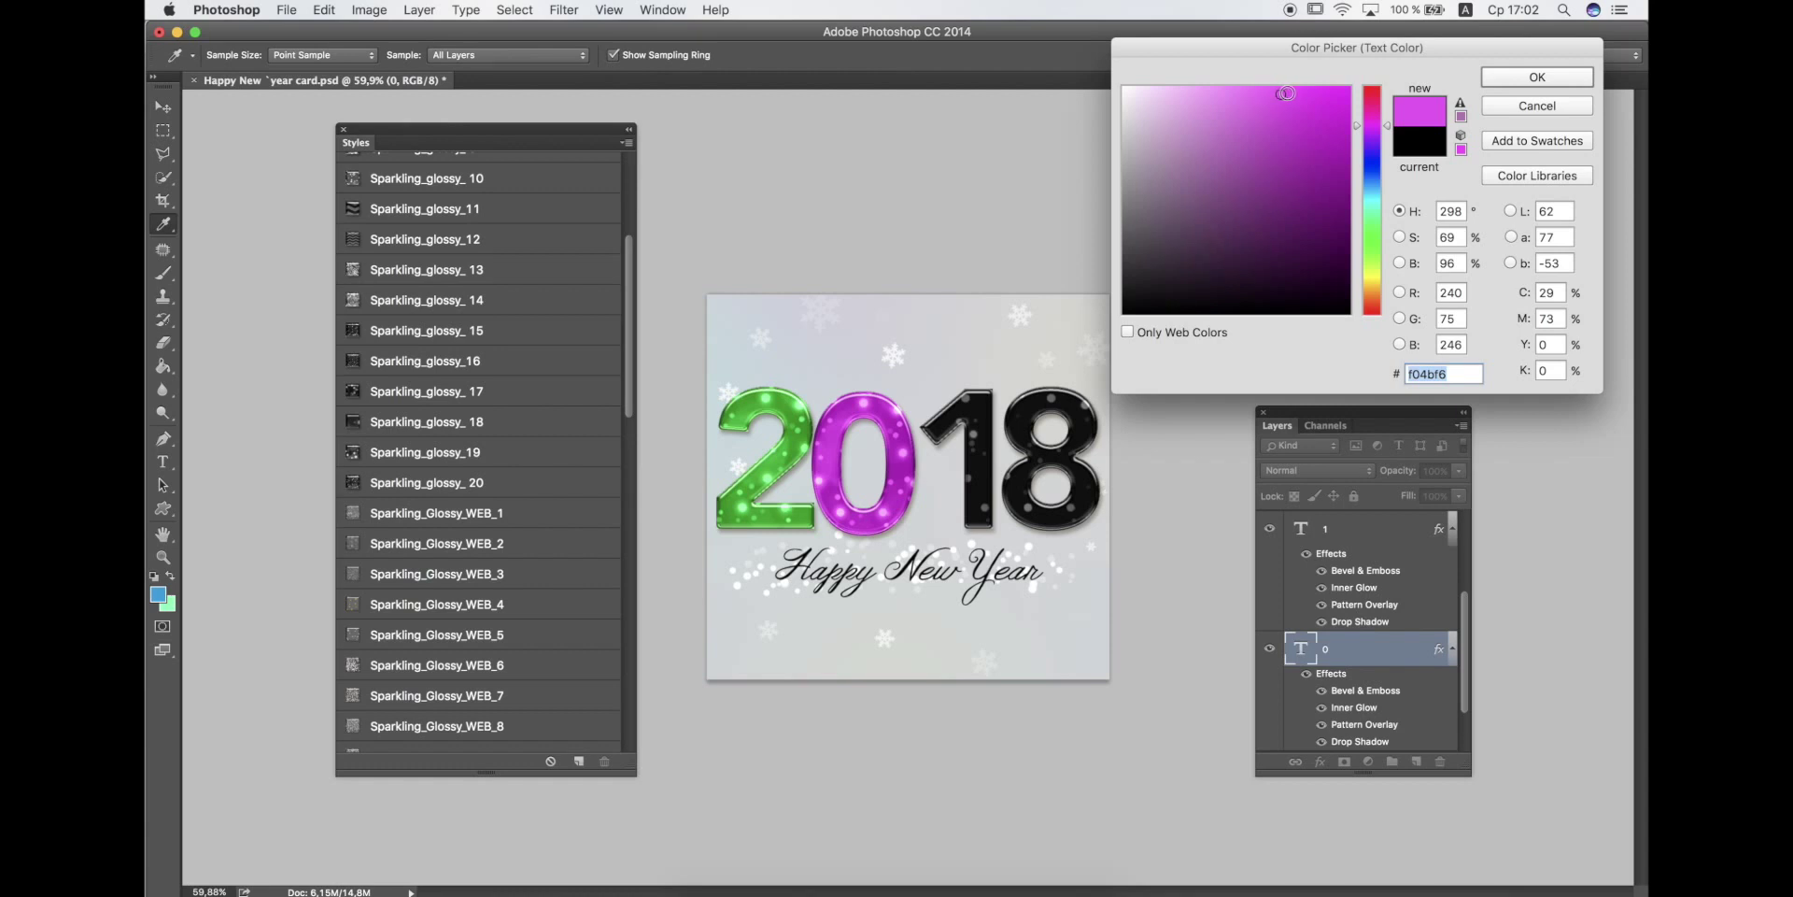
click(1514, 82)
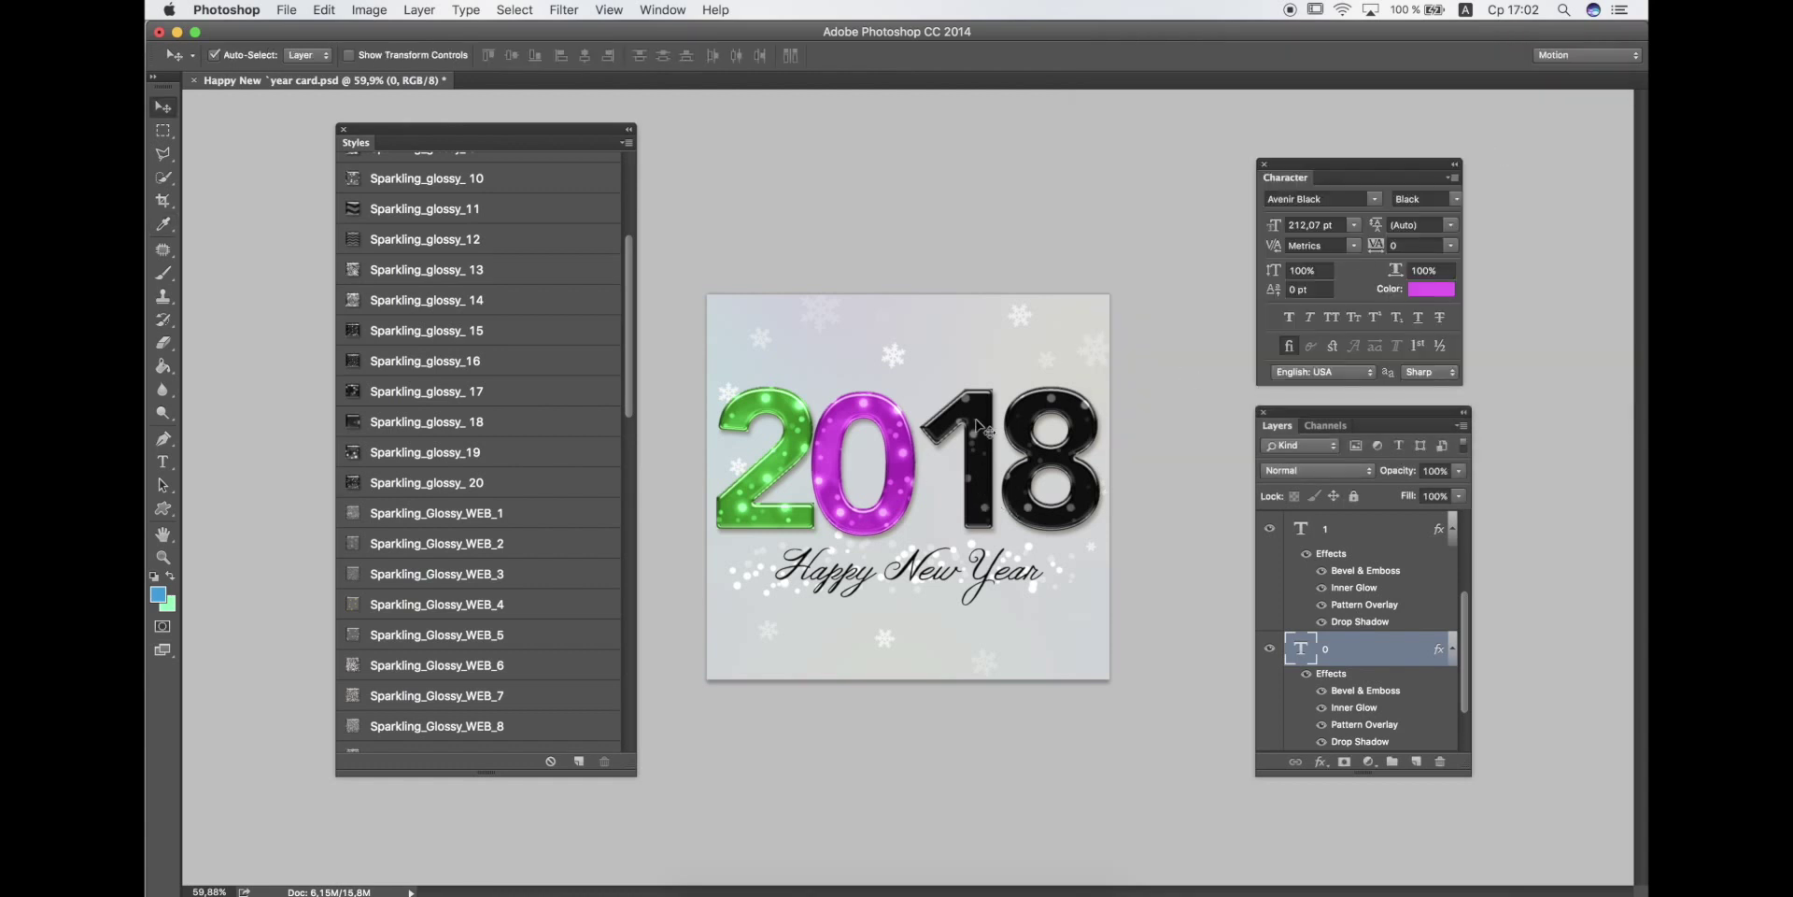
Make the 1 a vivid blue (#3f8cff).
click(977, 426)
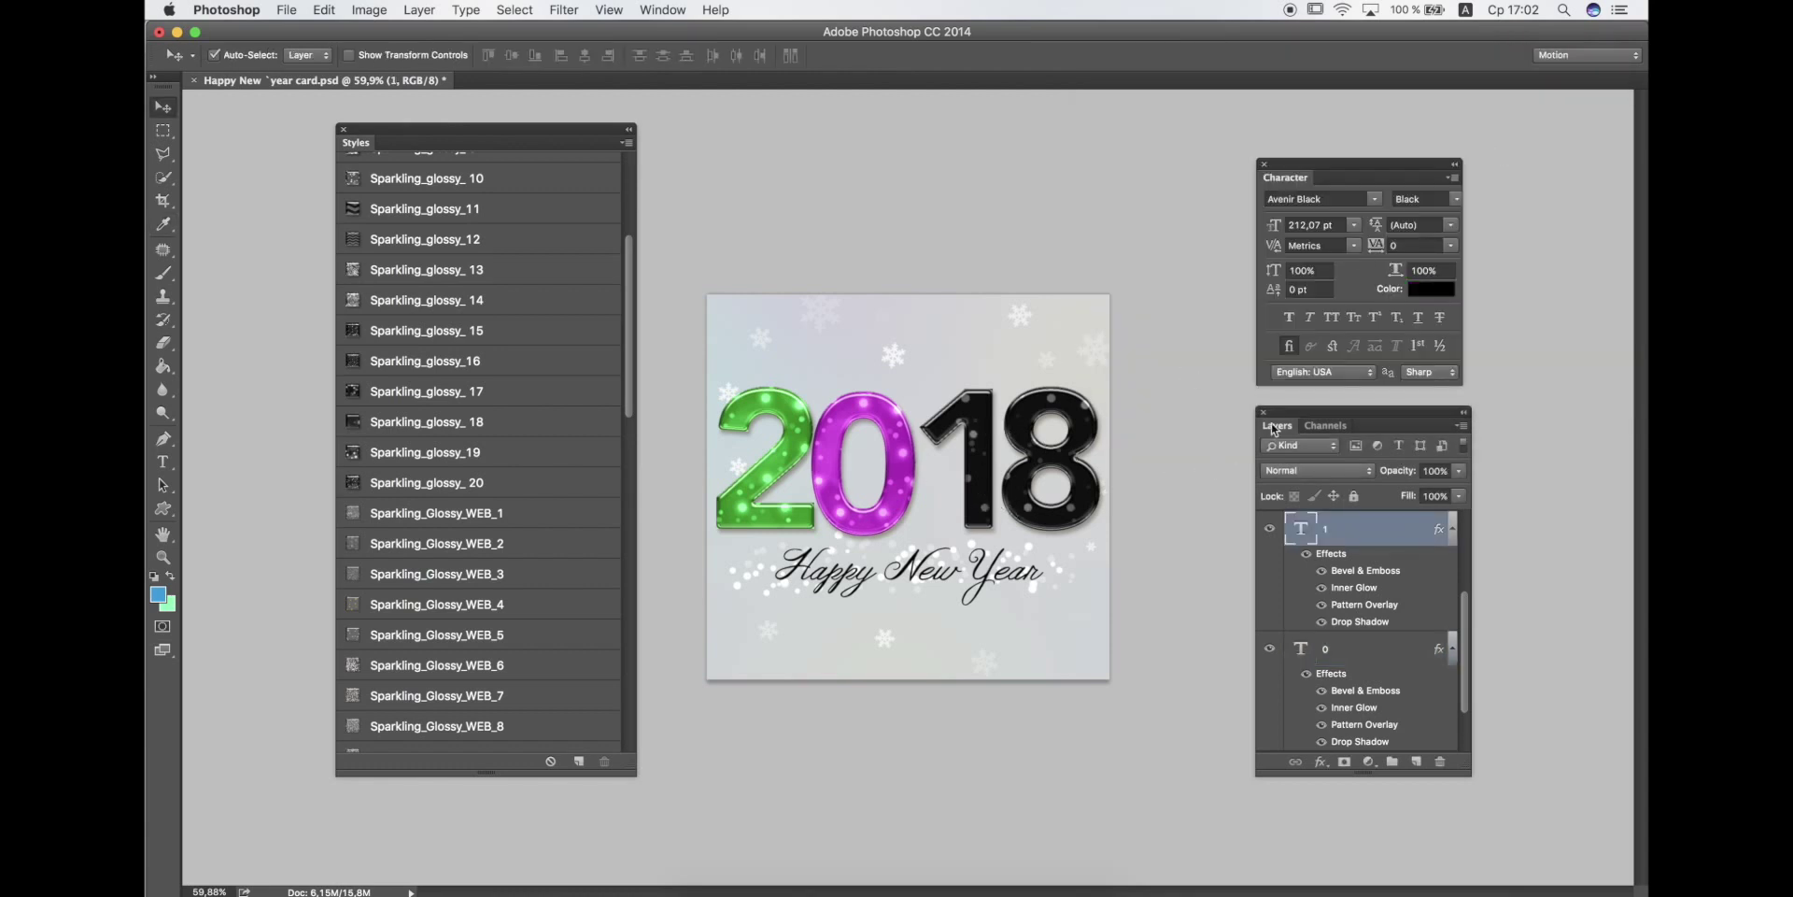
click(1422, 291)
click(1371, 170)
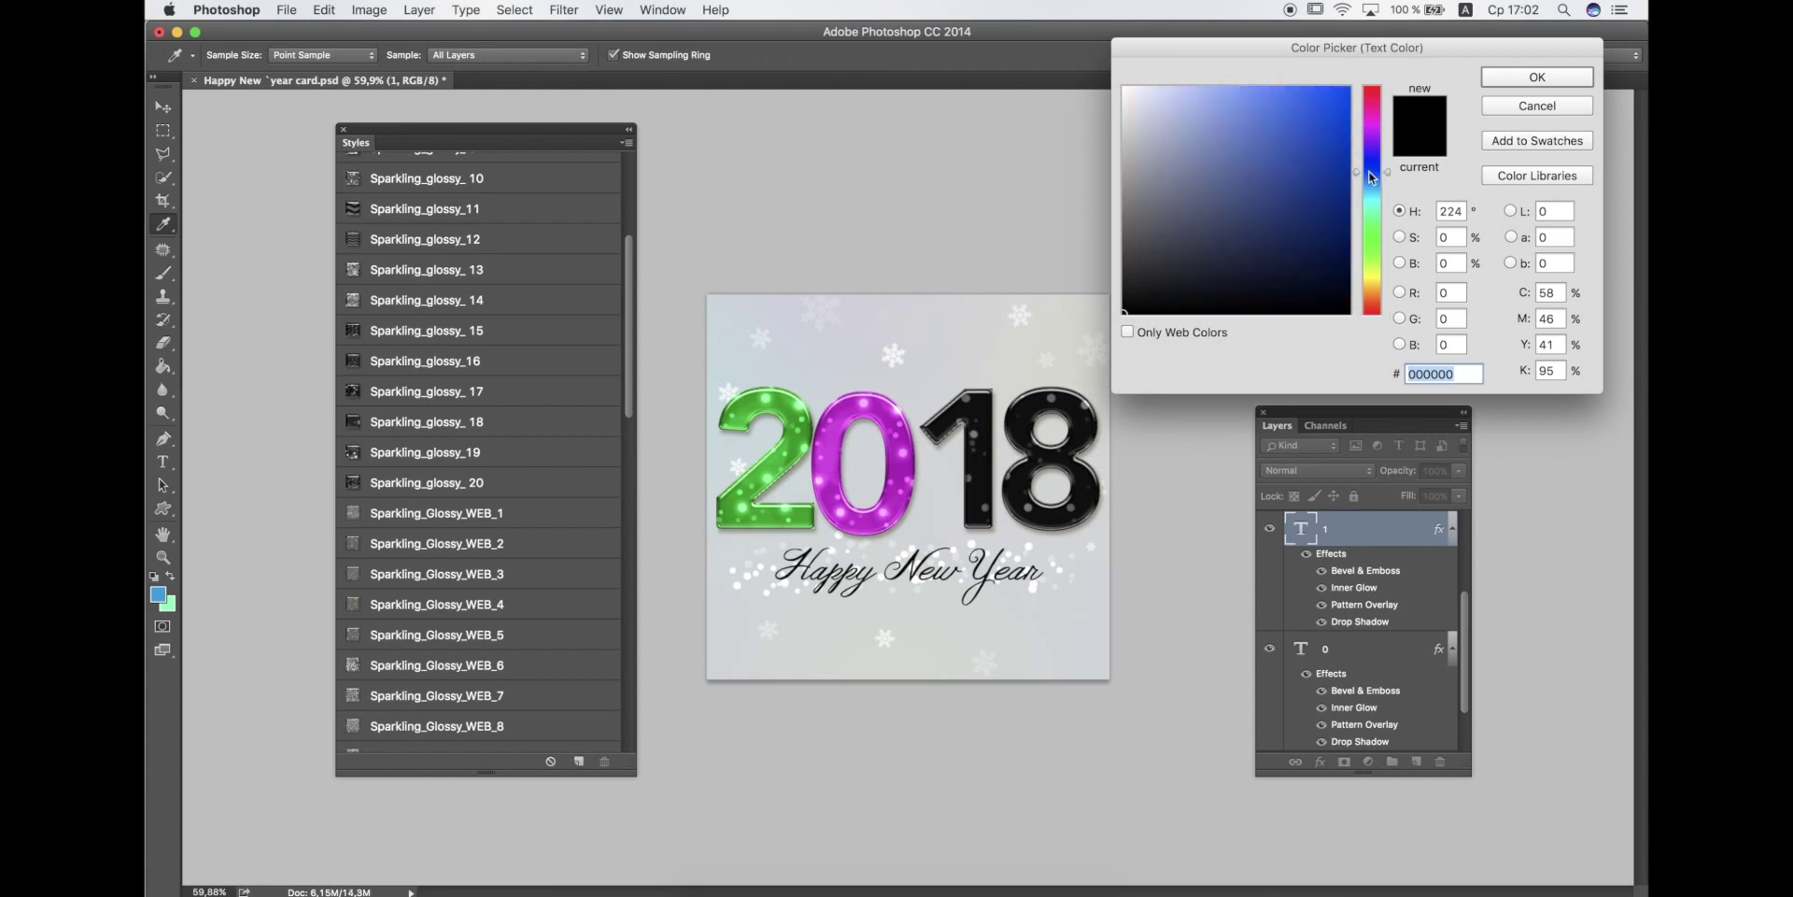
click(1305, 110)
click(1282, 94)
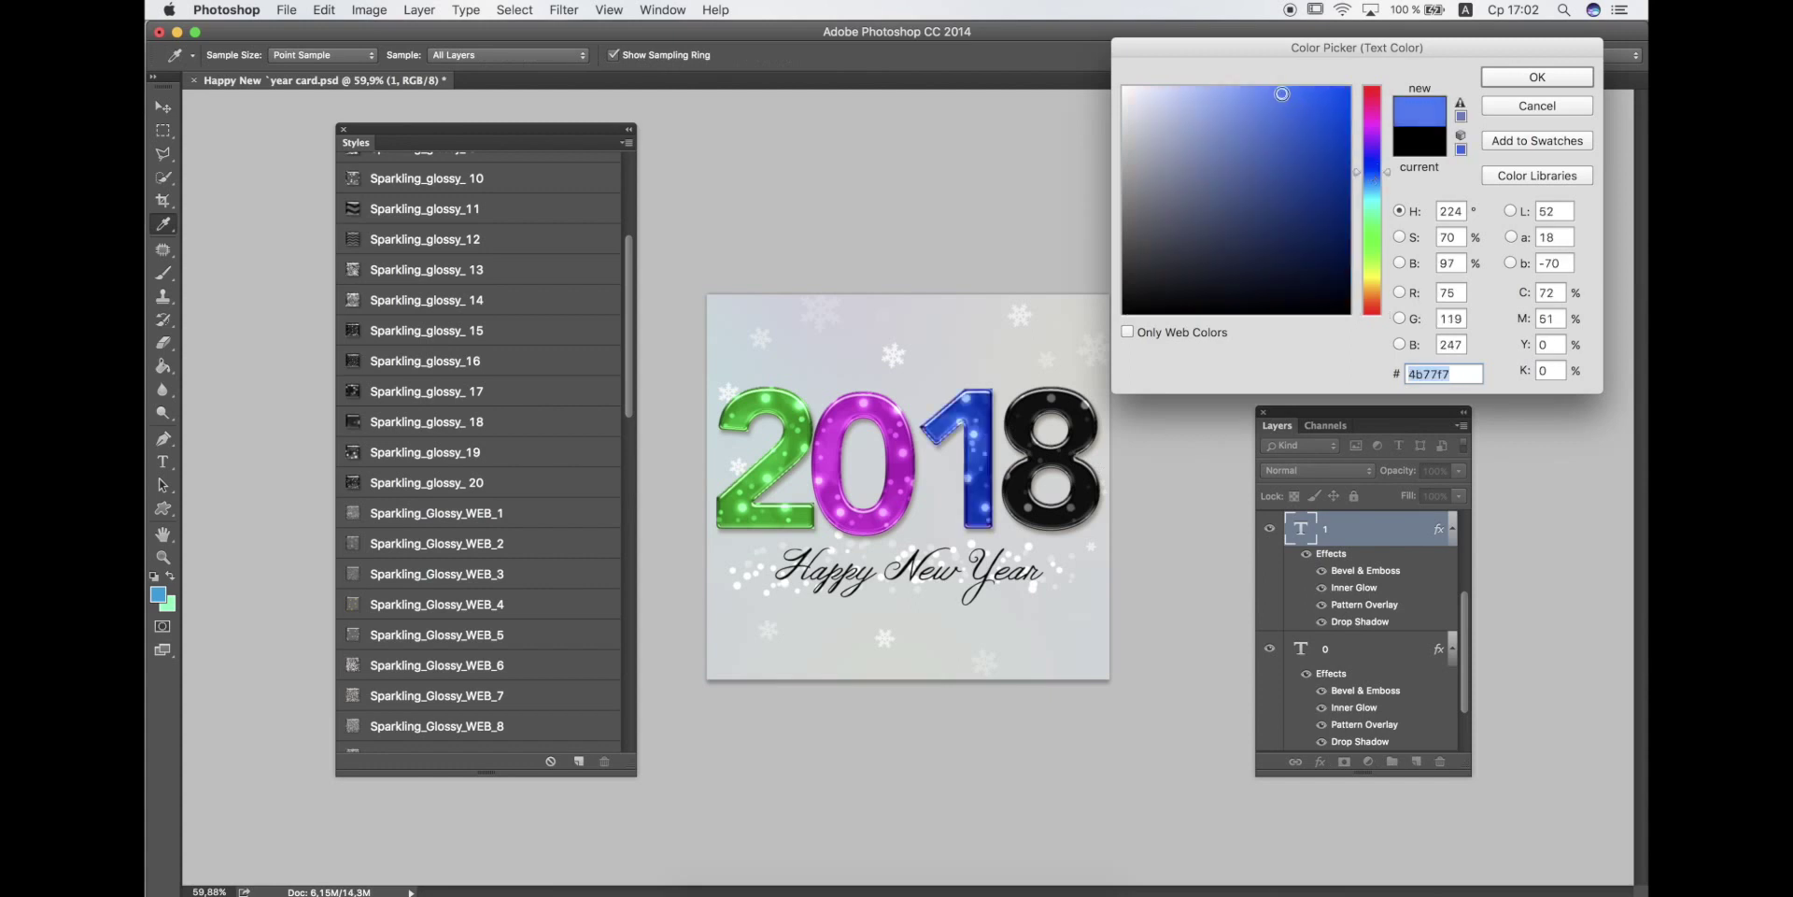
click(1371, 185)
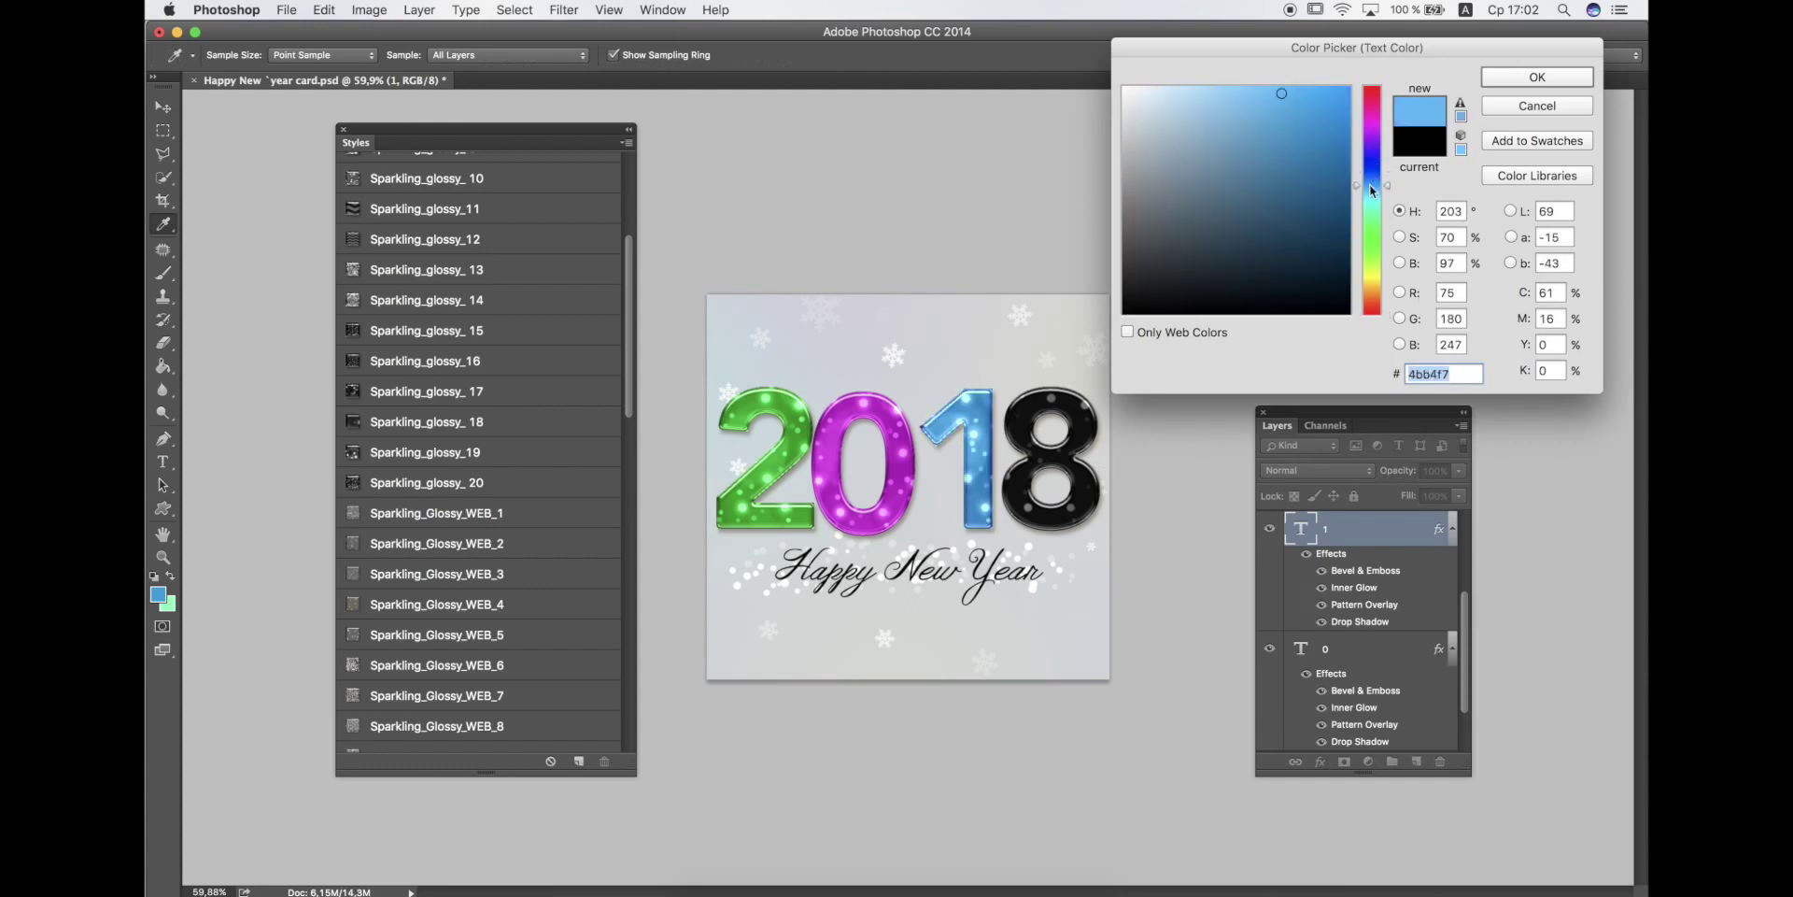
click(1370, 176)
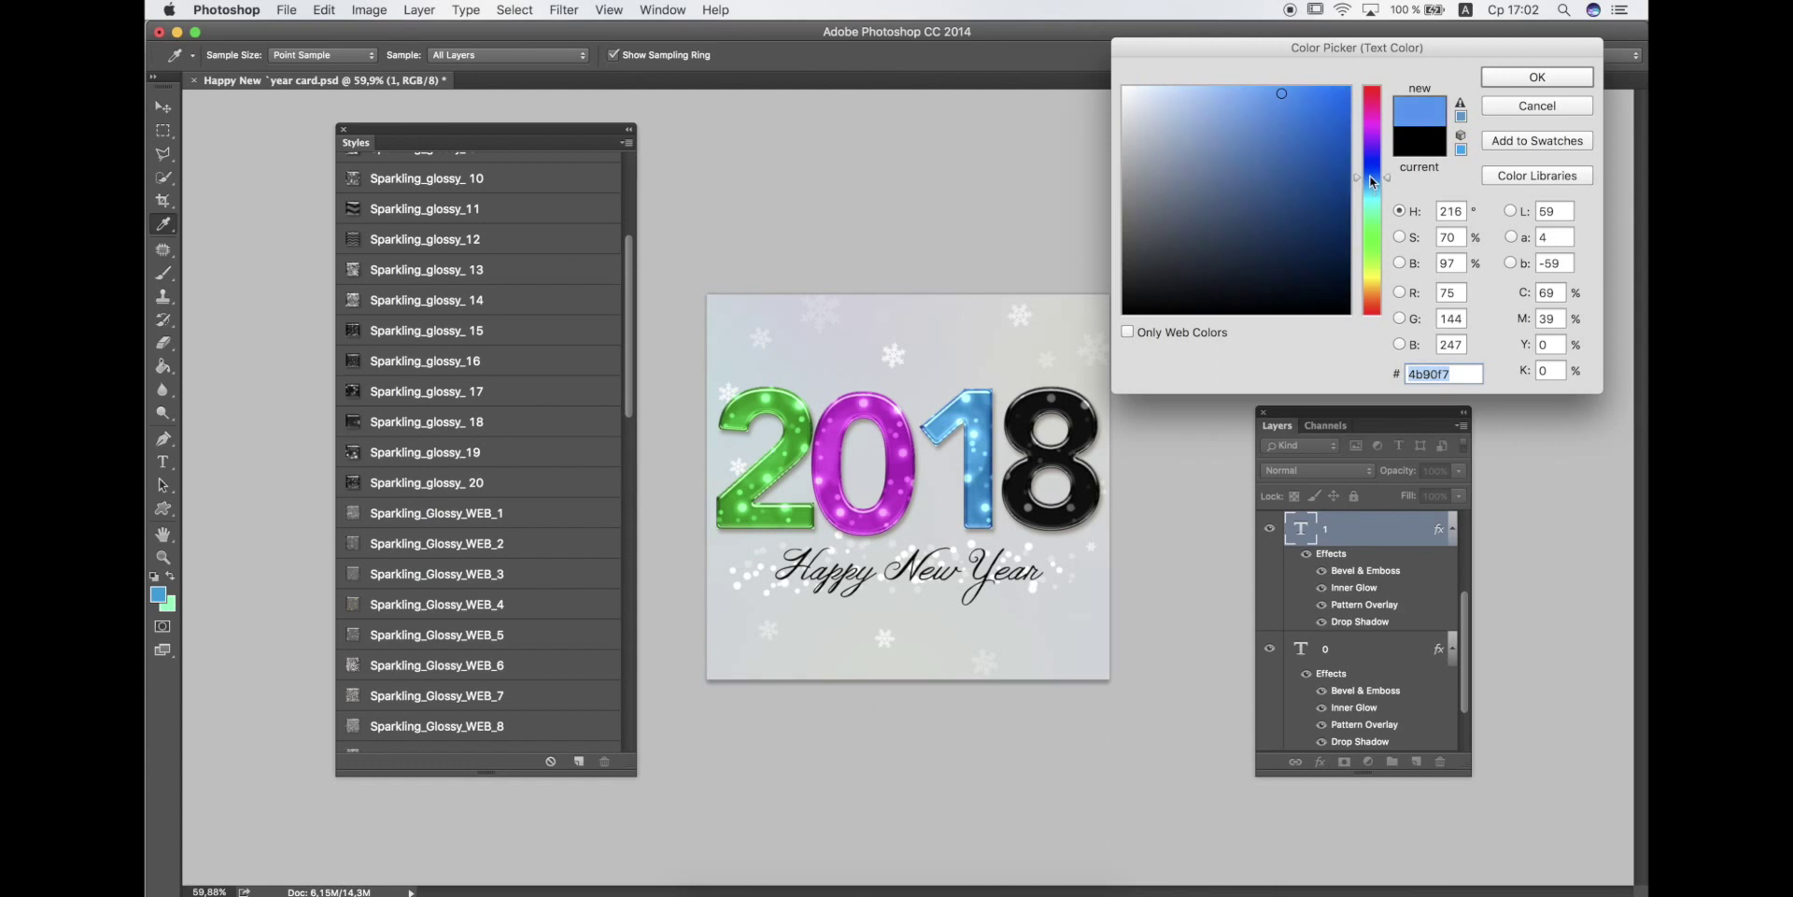
click(1293, 81)
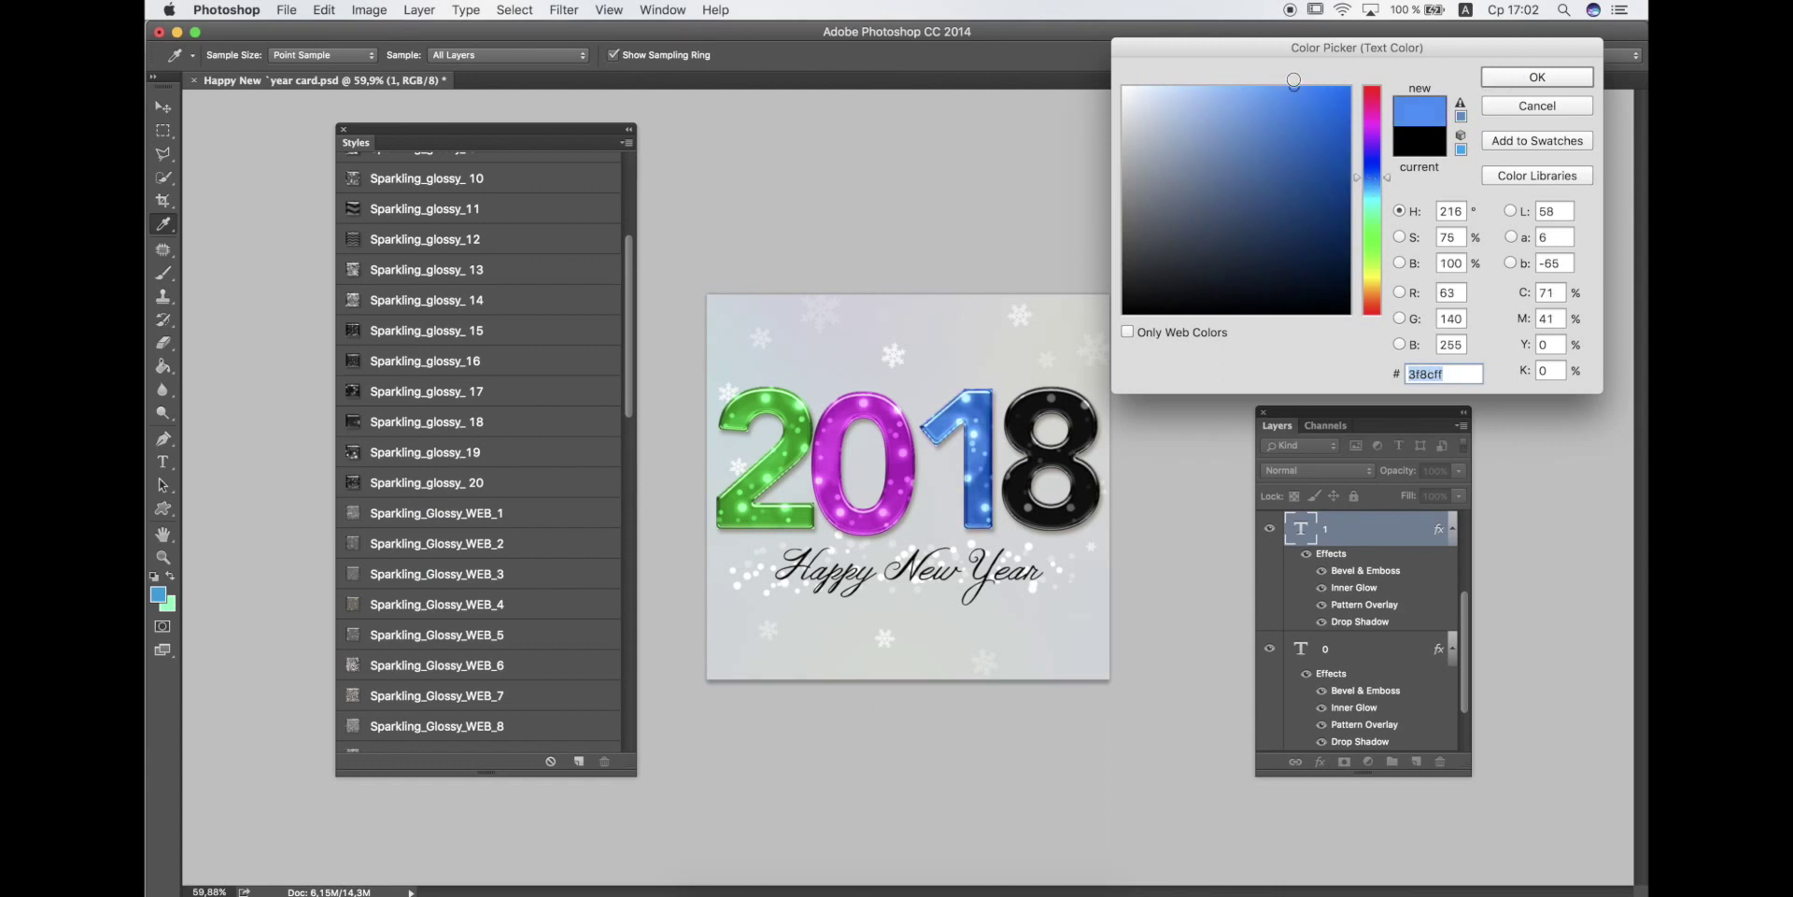
click(1538, 78)
Make the 8 gold (#f2c011).
click(1093, 423)
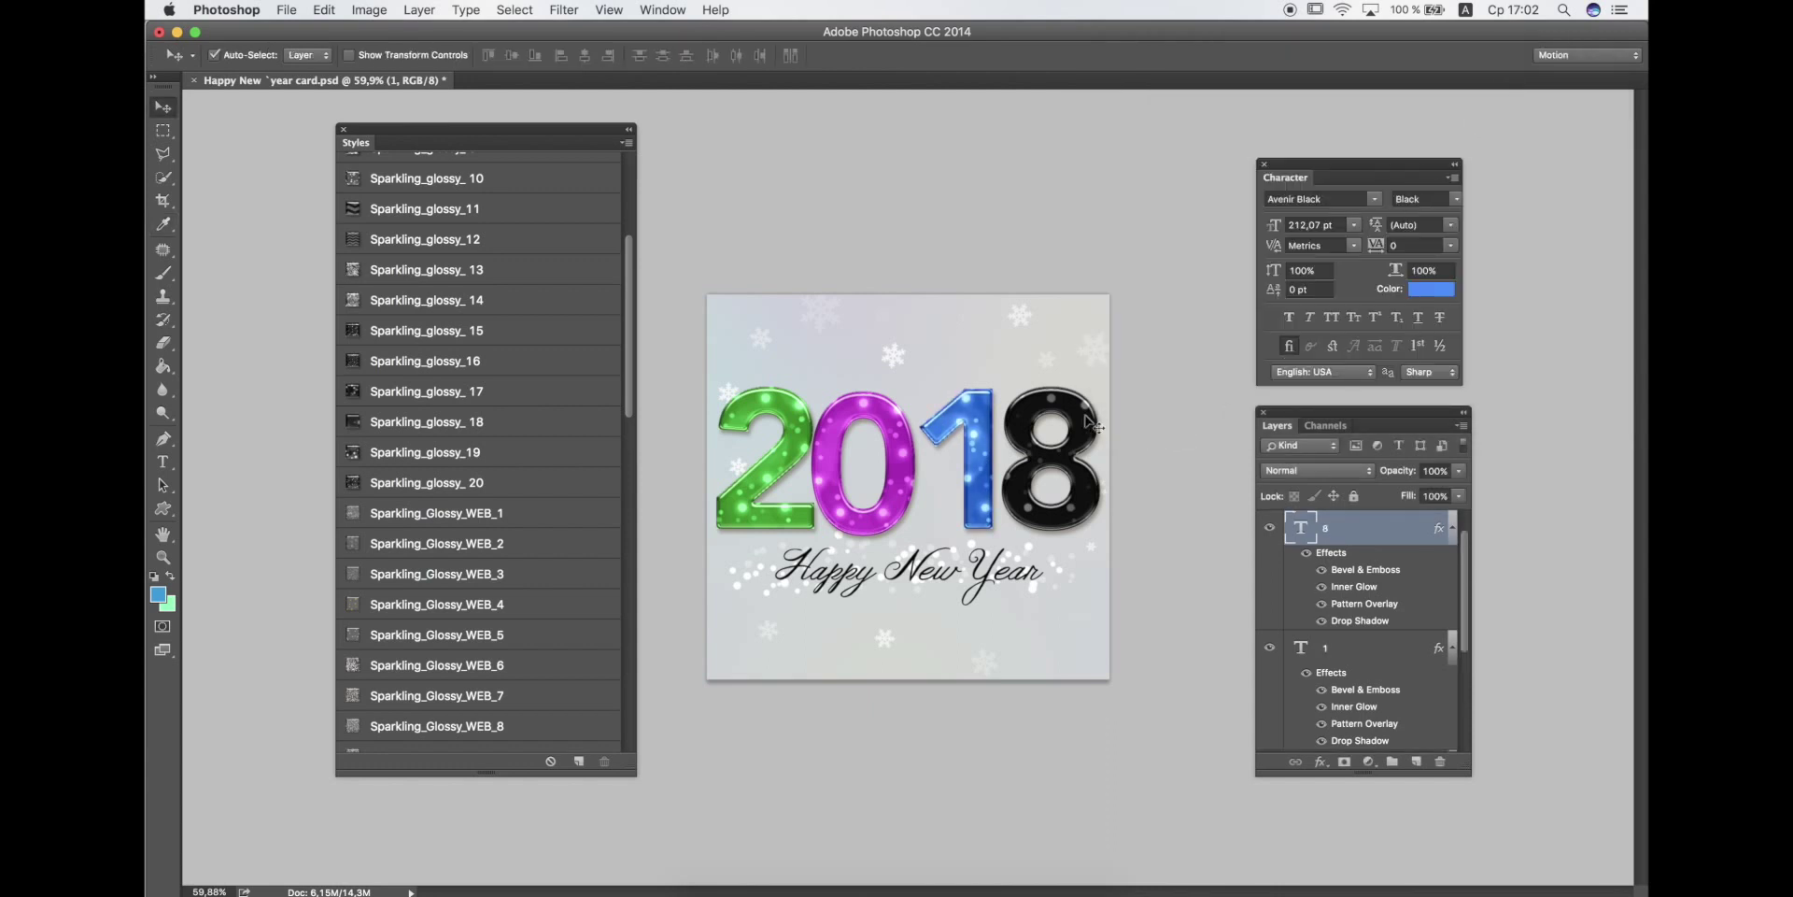
click(1429, 291)
click(1371, 286)
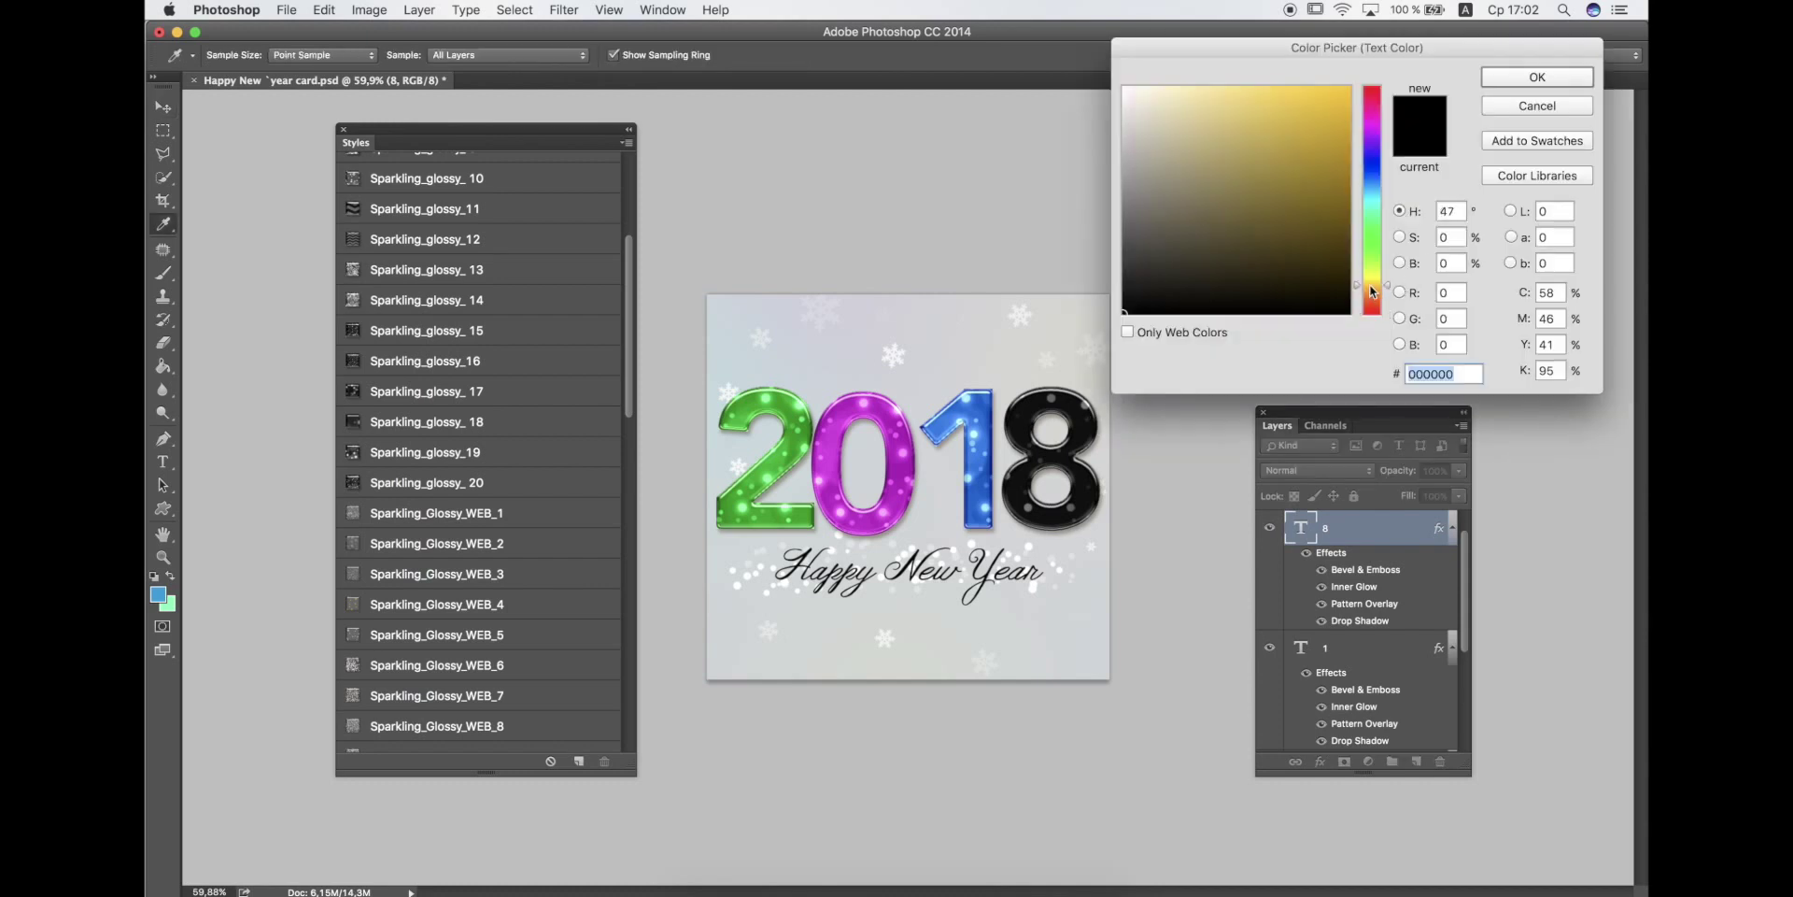
click(1336, 96)
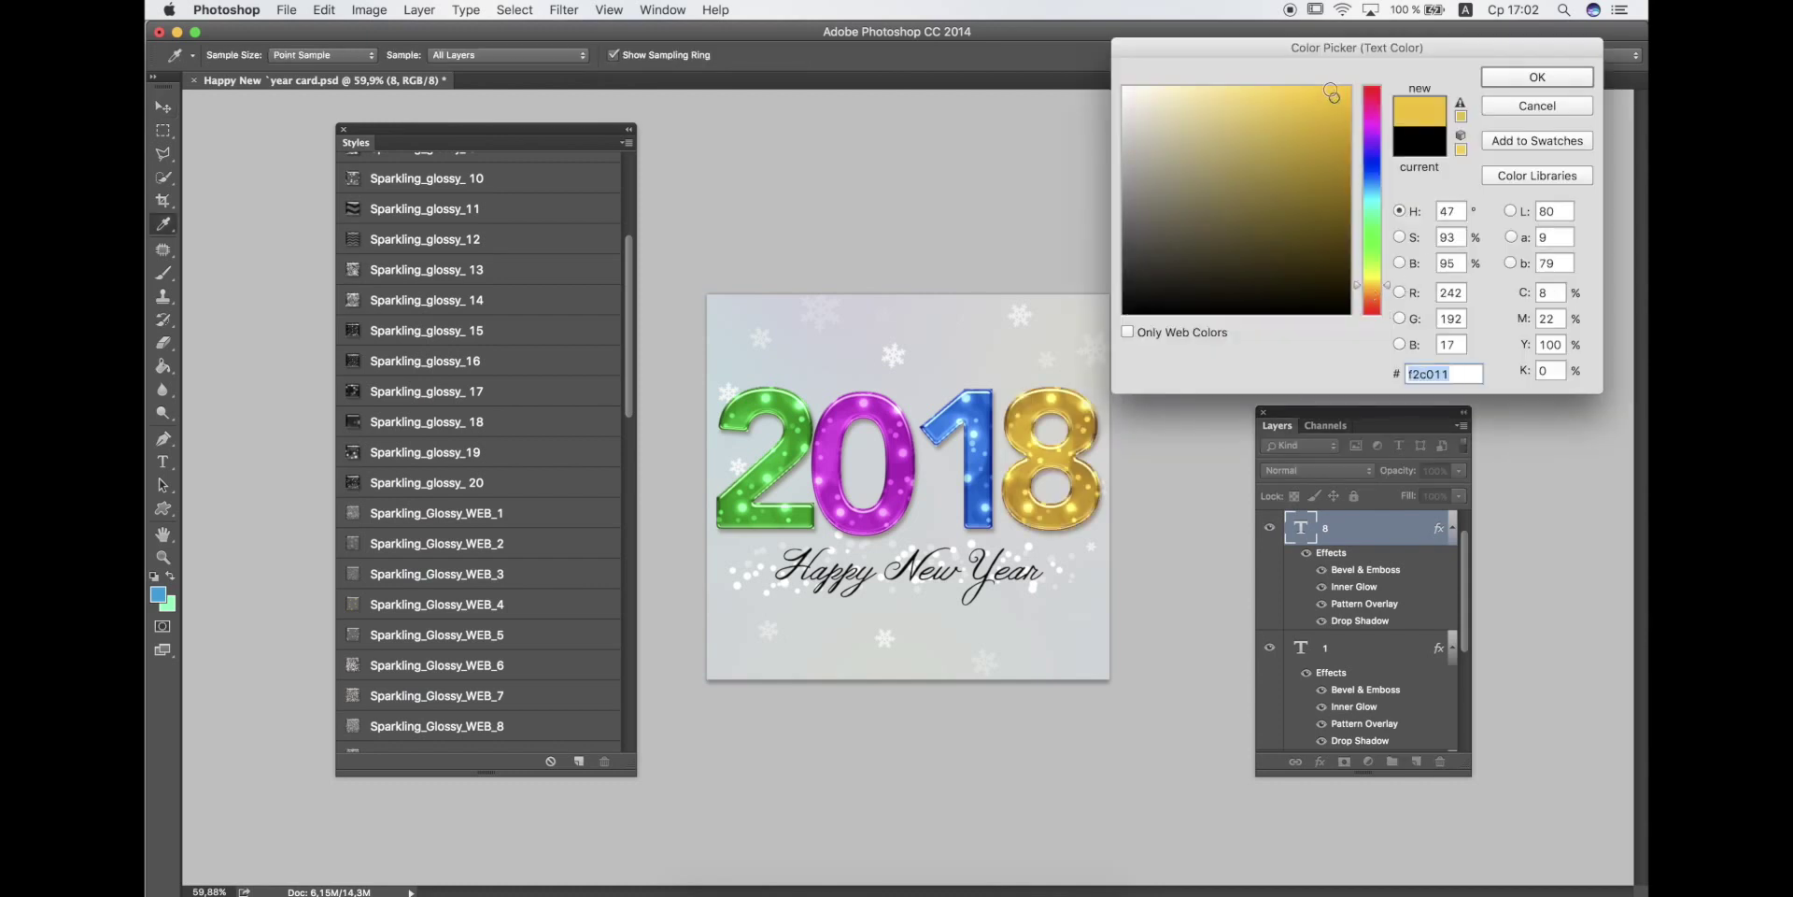
click(1532, 77)
Nudge the 0, 2 and 1 digits closer together to even the spacing.
key(v)
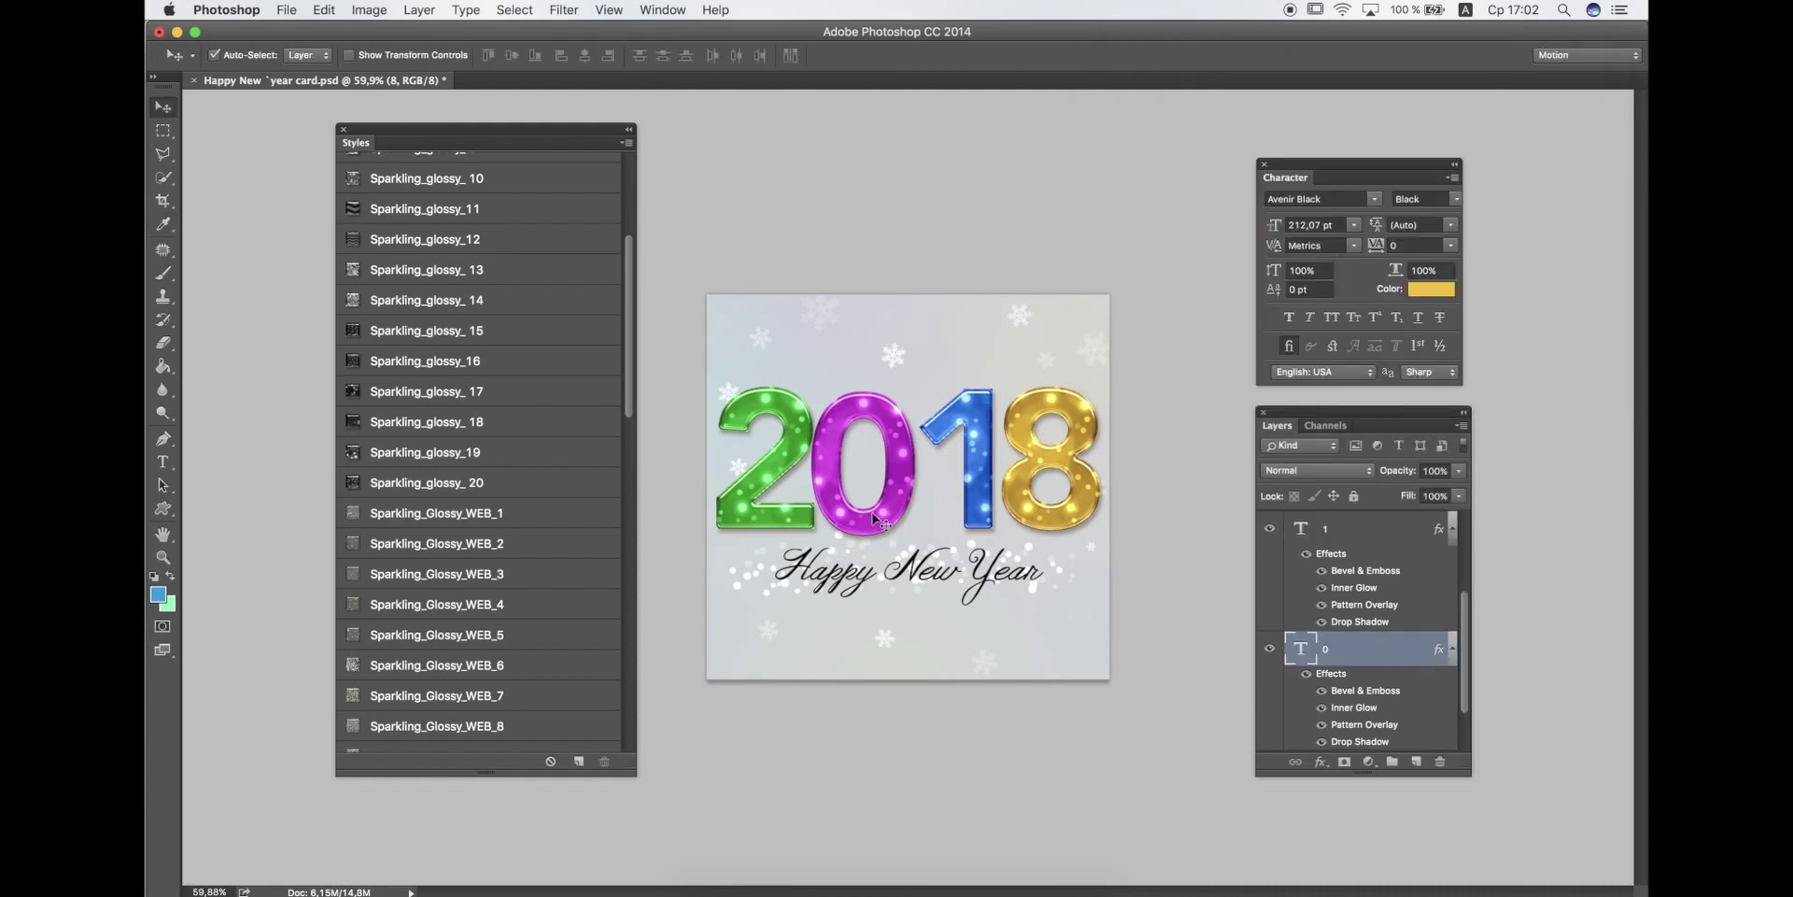
drag(876, 520, 895, 520)
drag(775, 514, 808, 514)
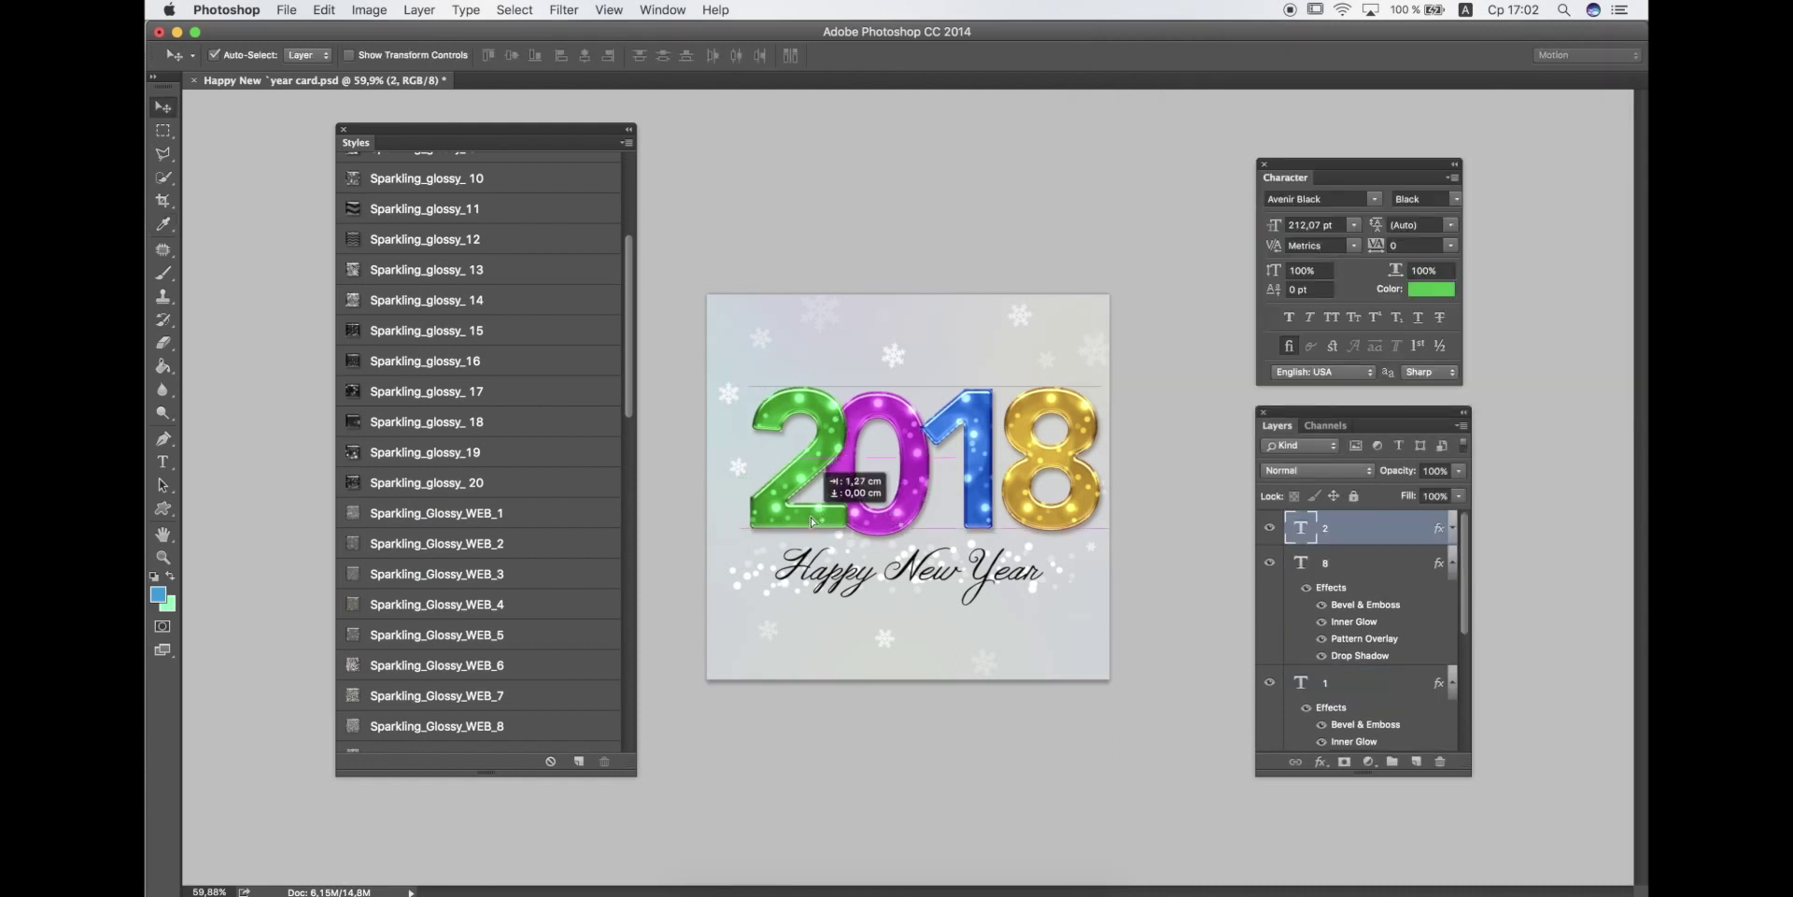
drag(968, 492, 1002, 473)
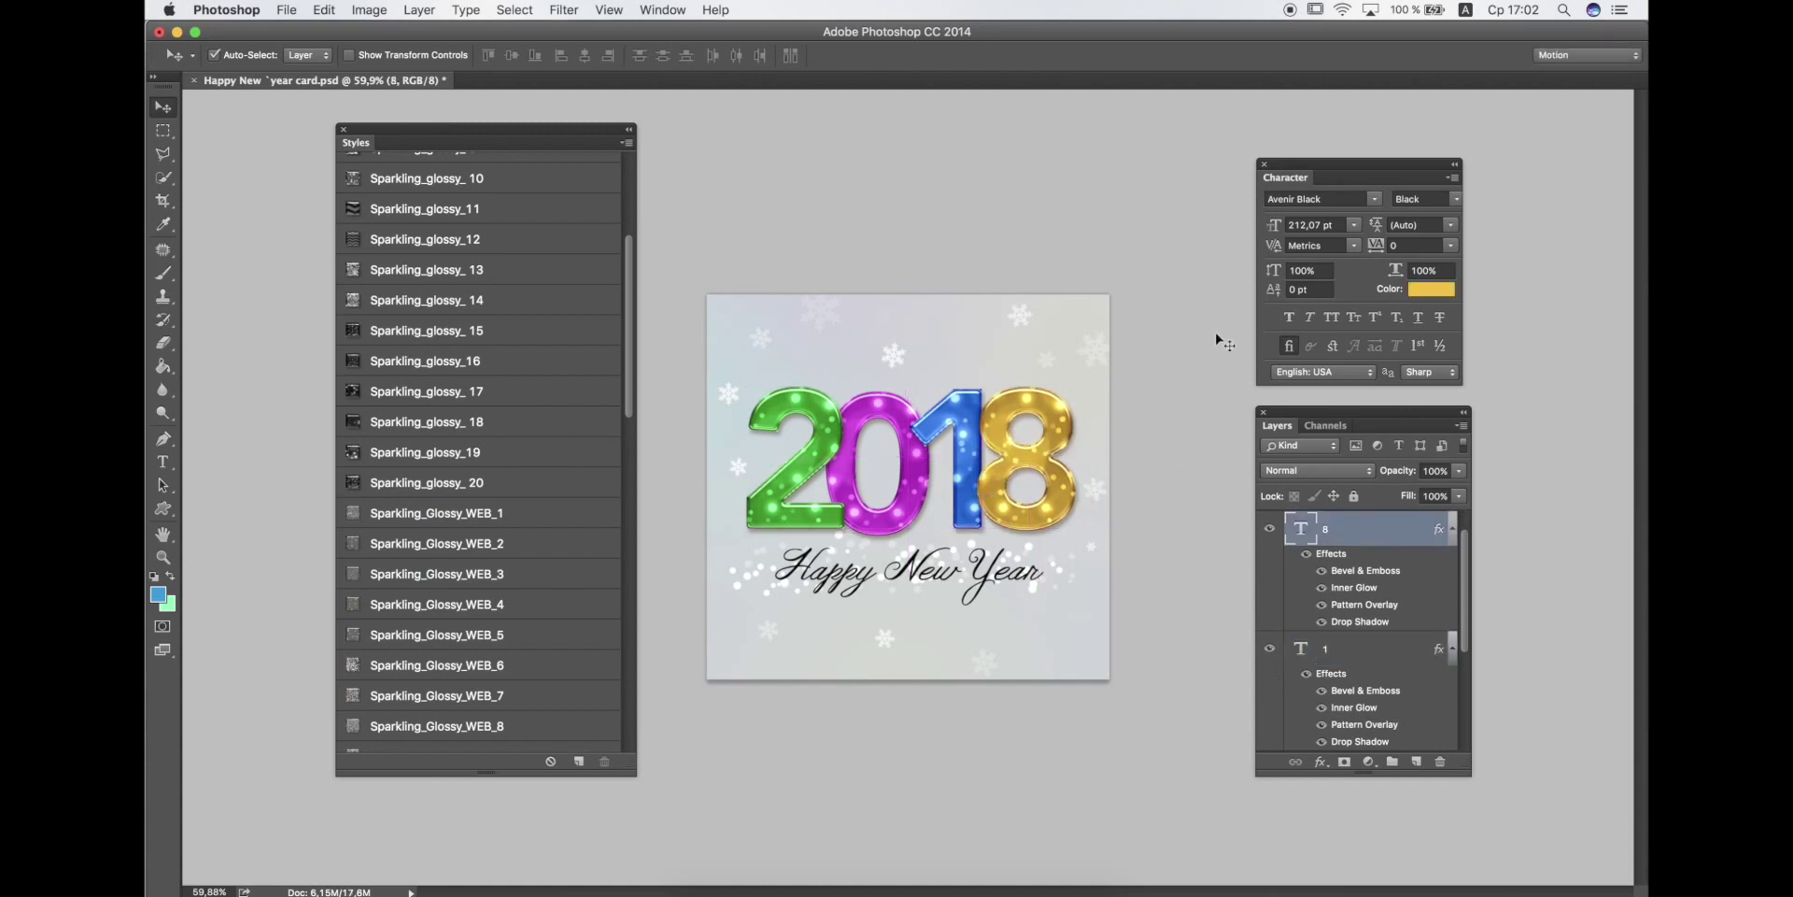
Add a new empty layer above the 2 layer.
scroll(1380, 542, up, 1)
click(1379, 535)
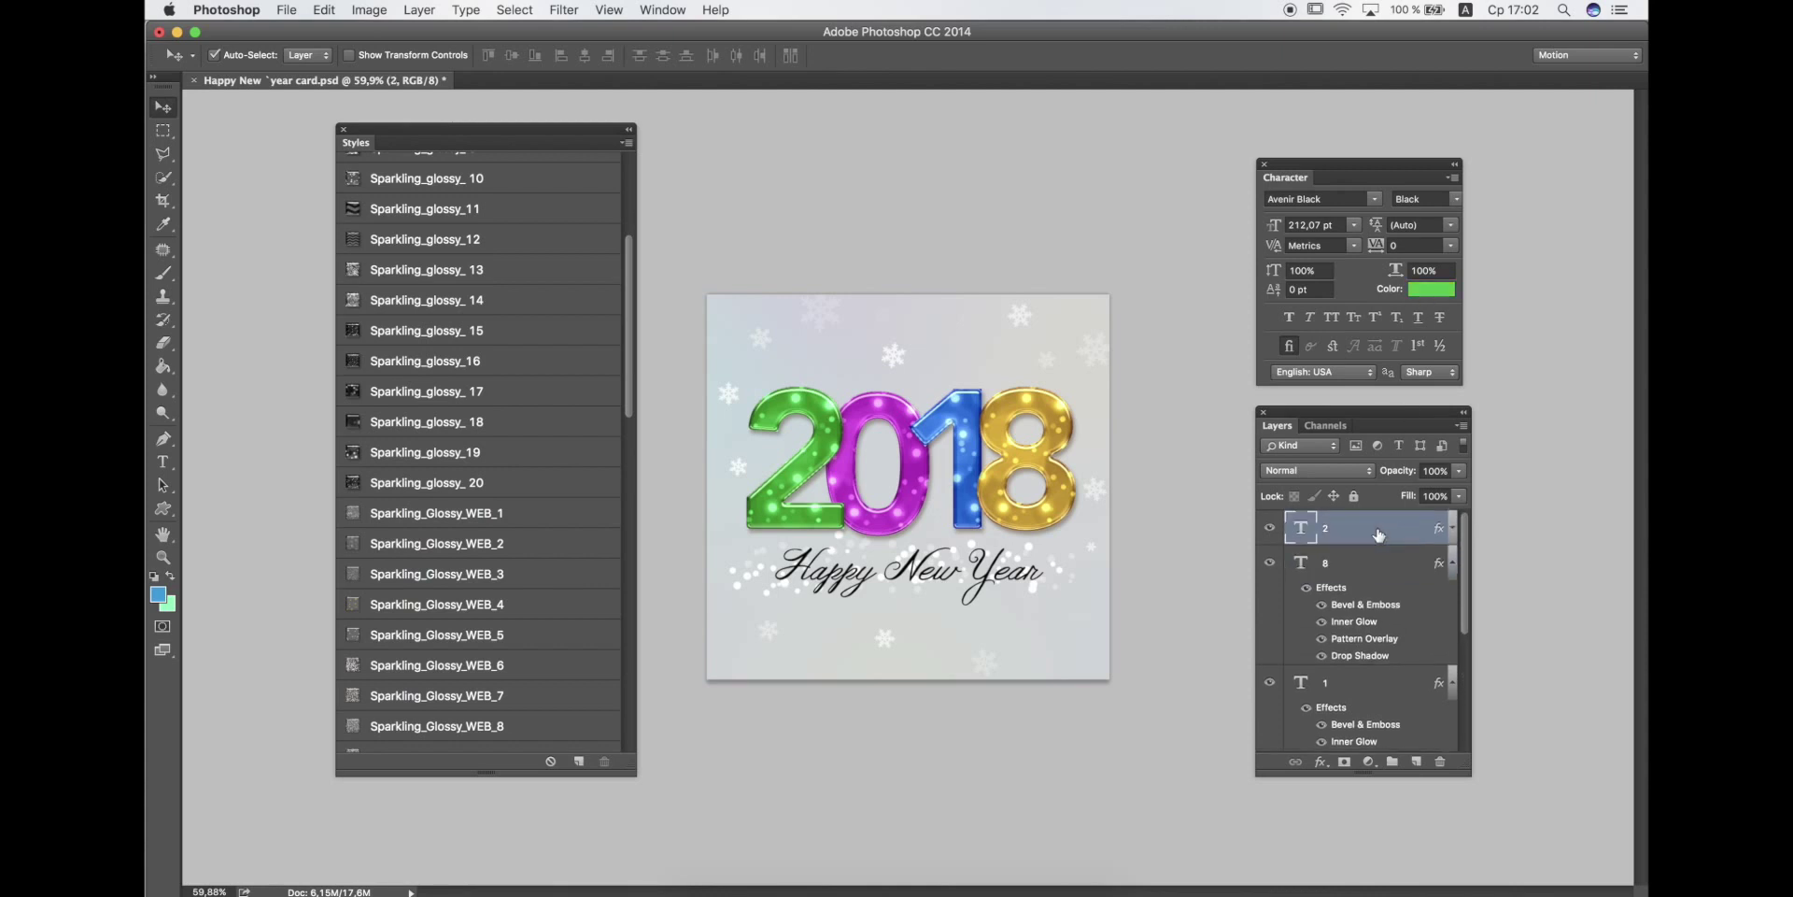
click(1416, 762)
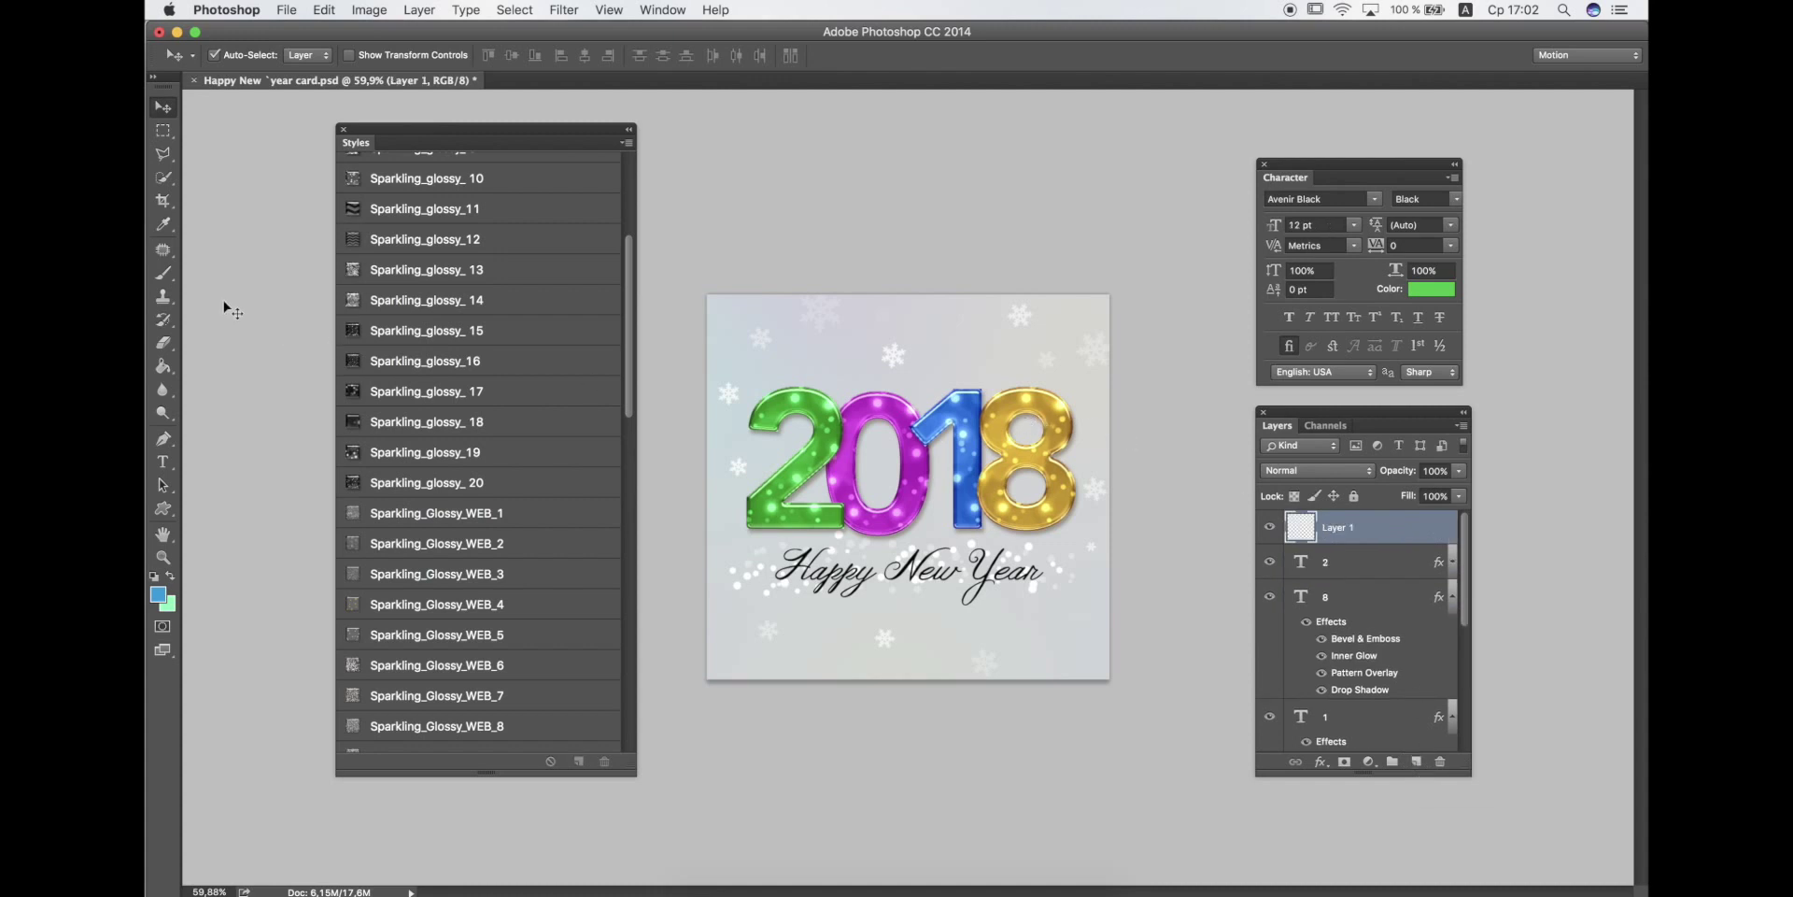
Set up the sparkle brush at 46 px with white as the foreground colour.
click(170, 276)
right_click(984, 416)
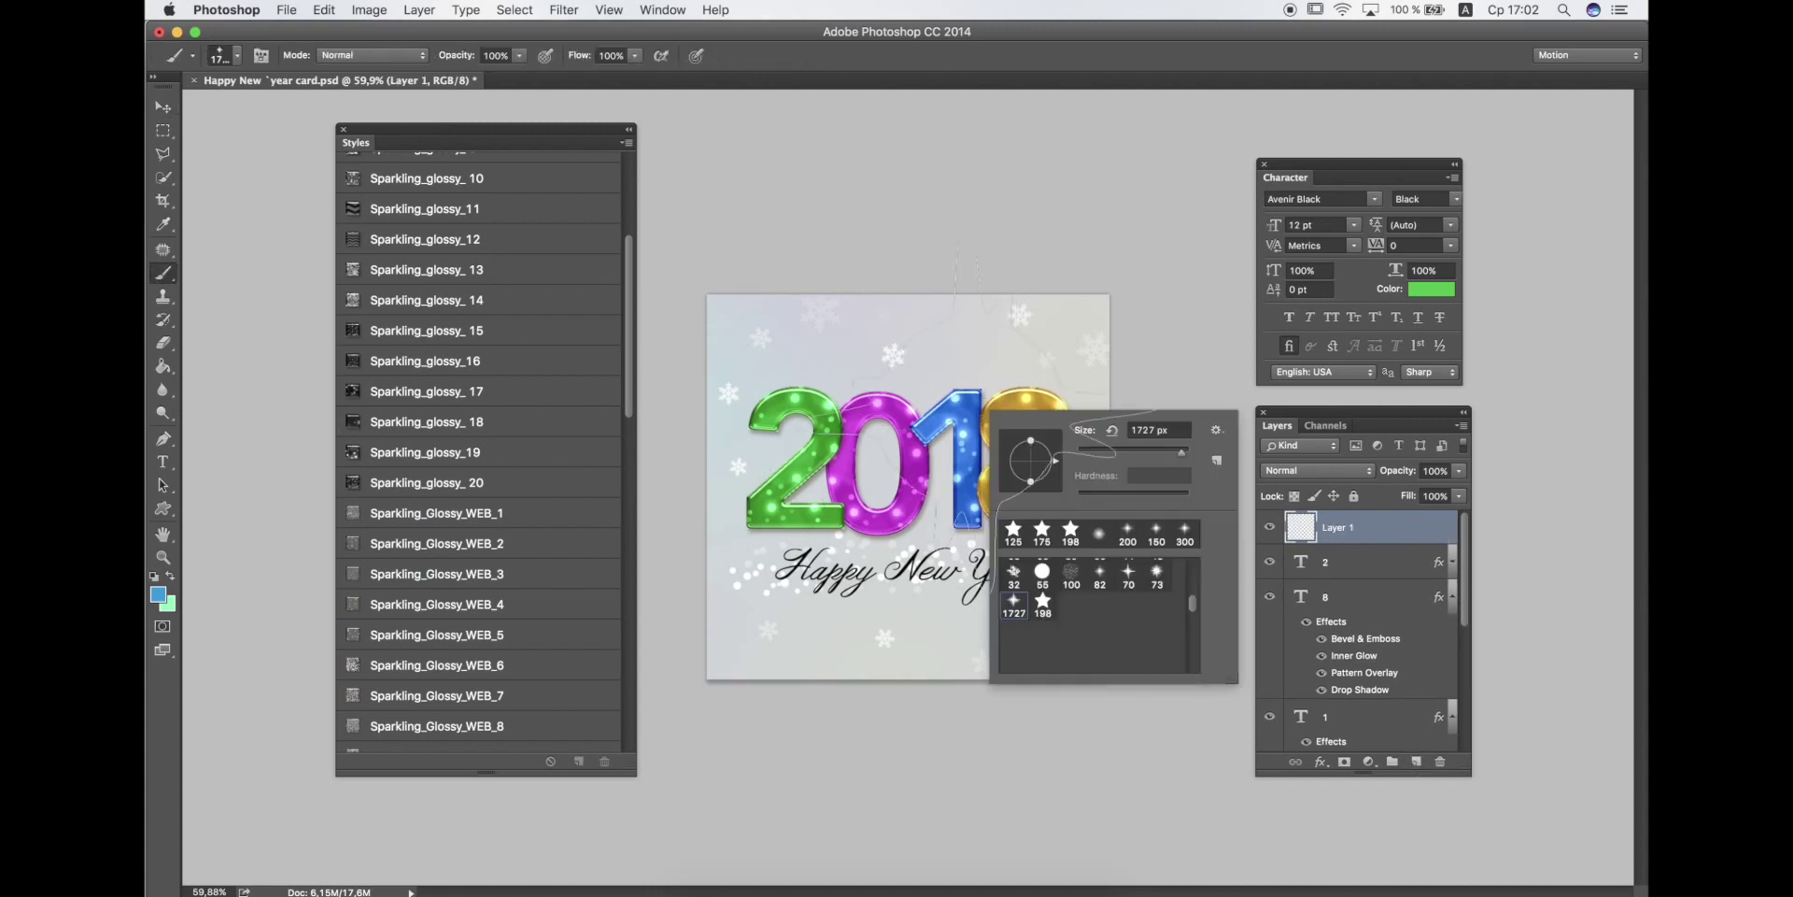
click(1101, 577)
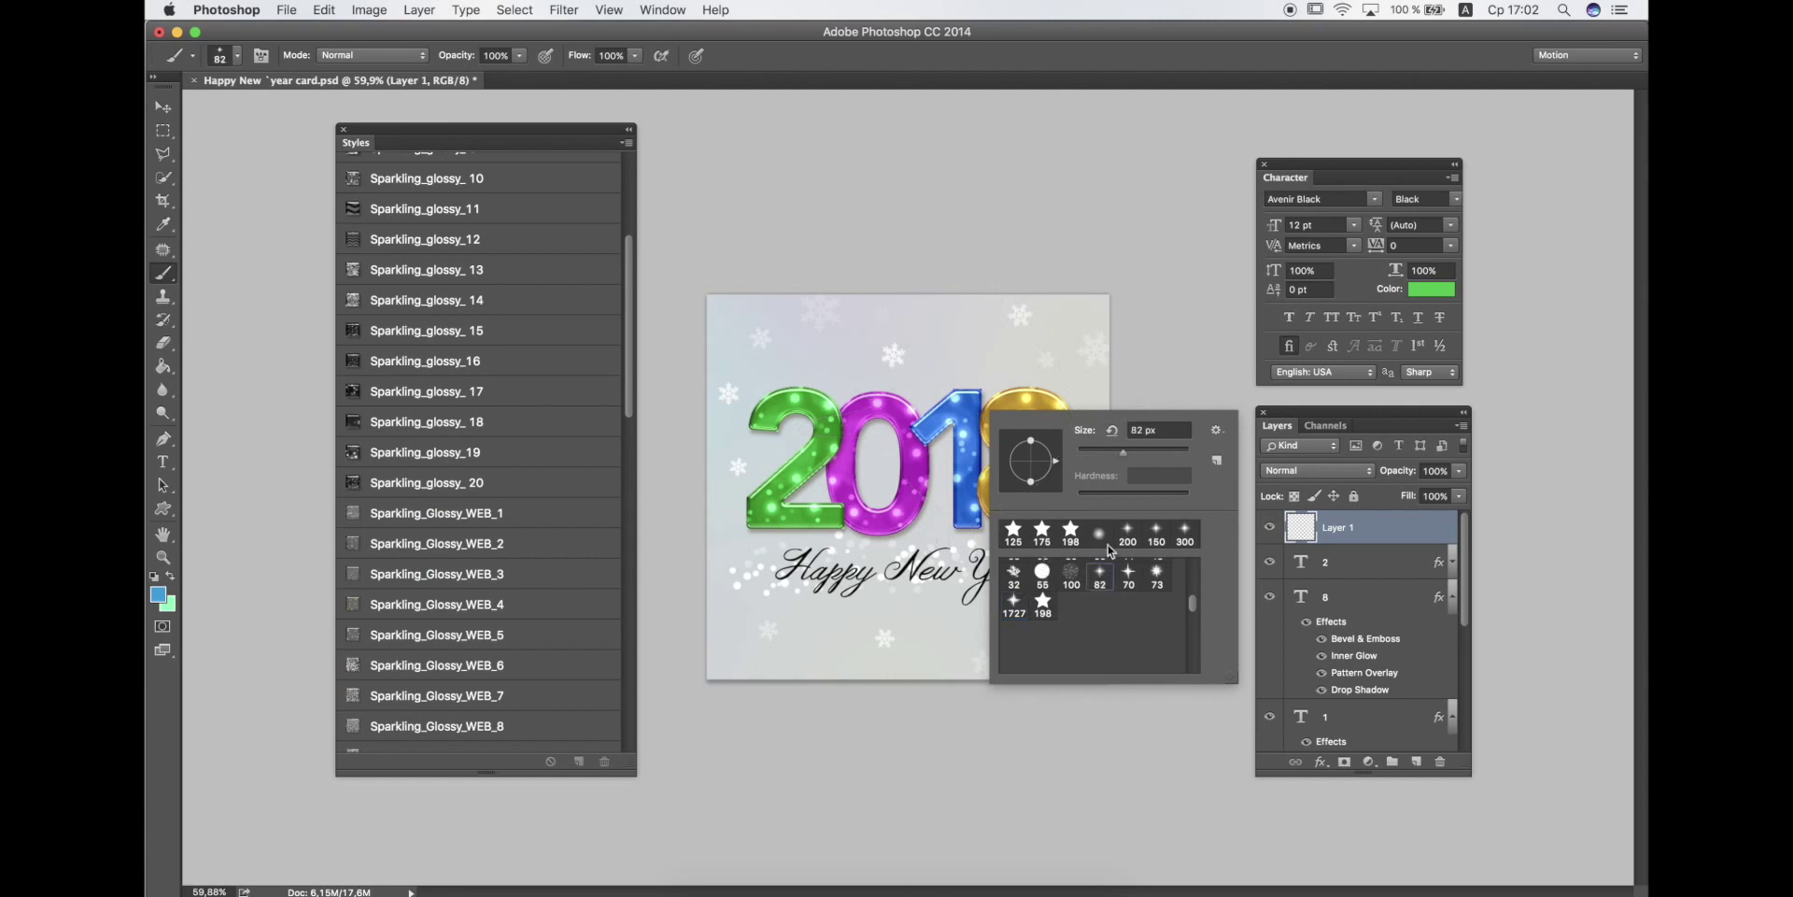
drag(1112, 458, 1105, 458)
click(158, 594)
drag(1219, 151, 1066, 43)
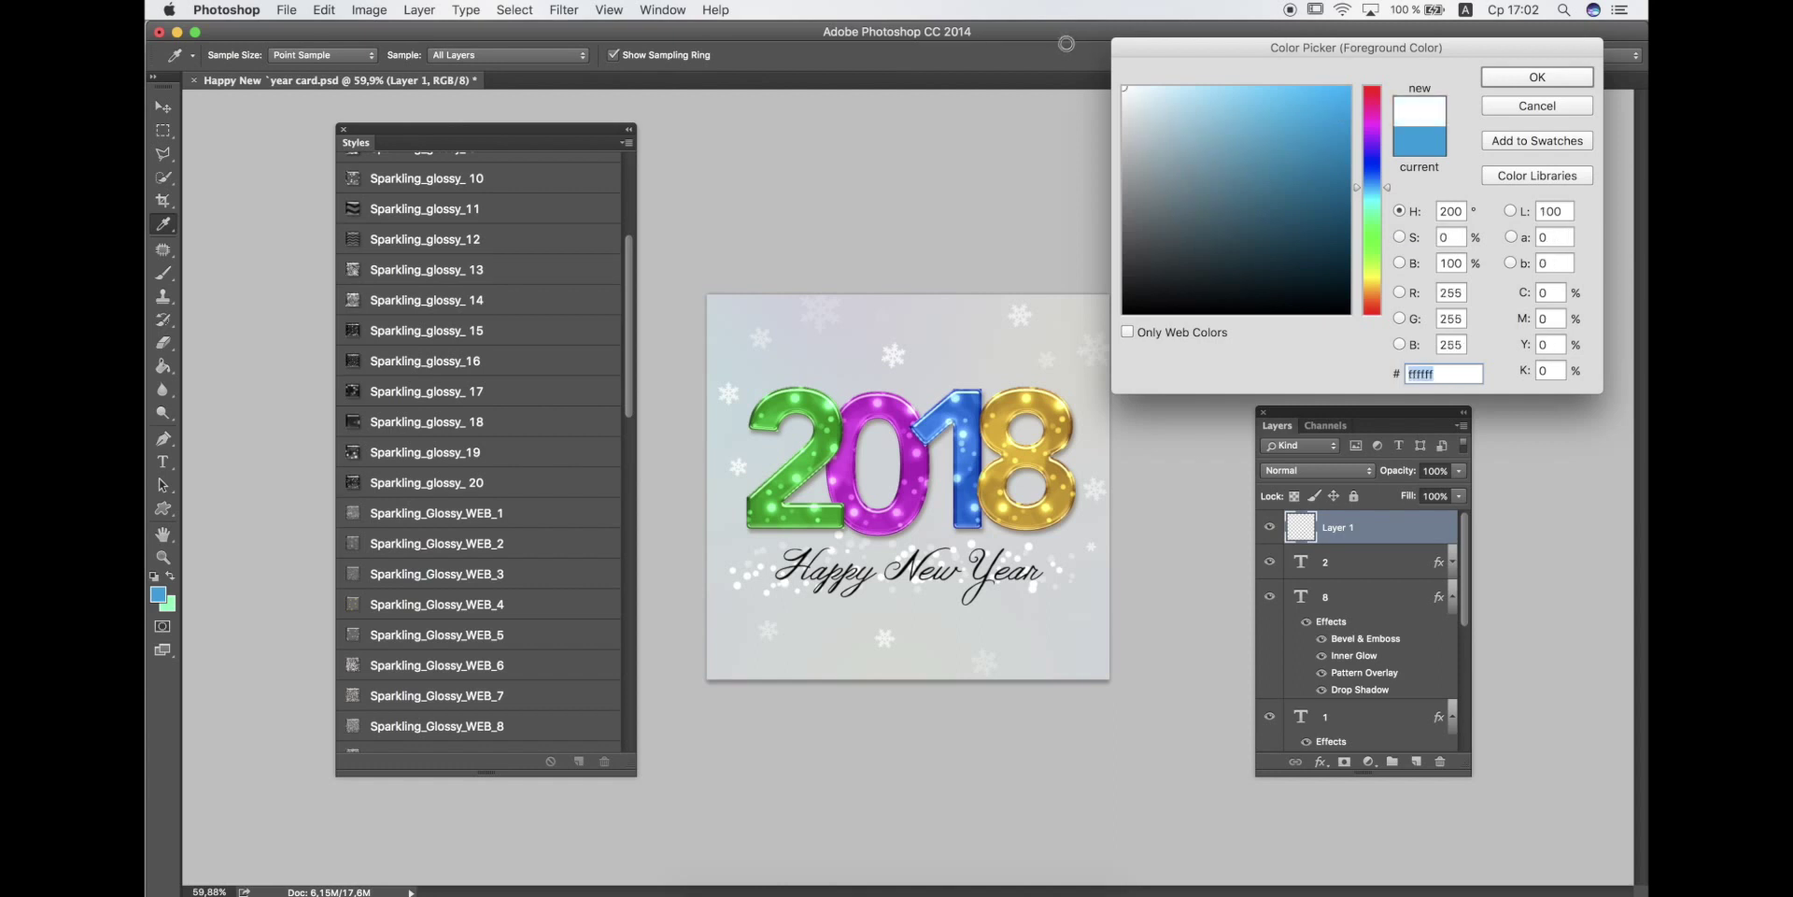
click(1514, 82)
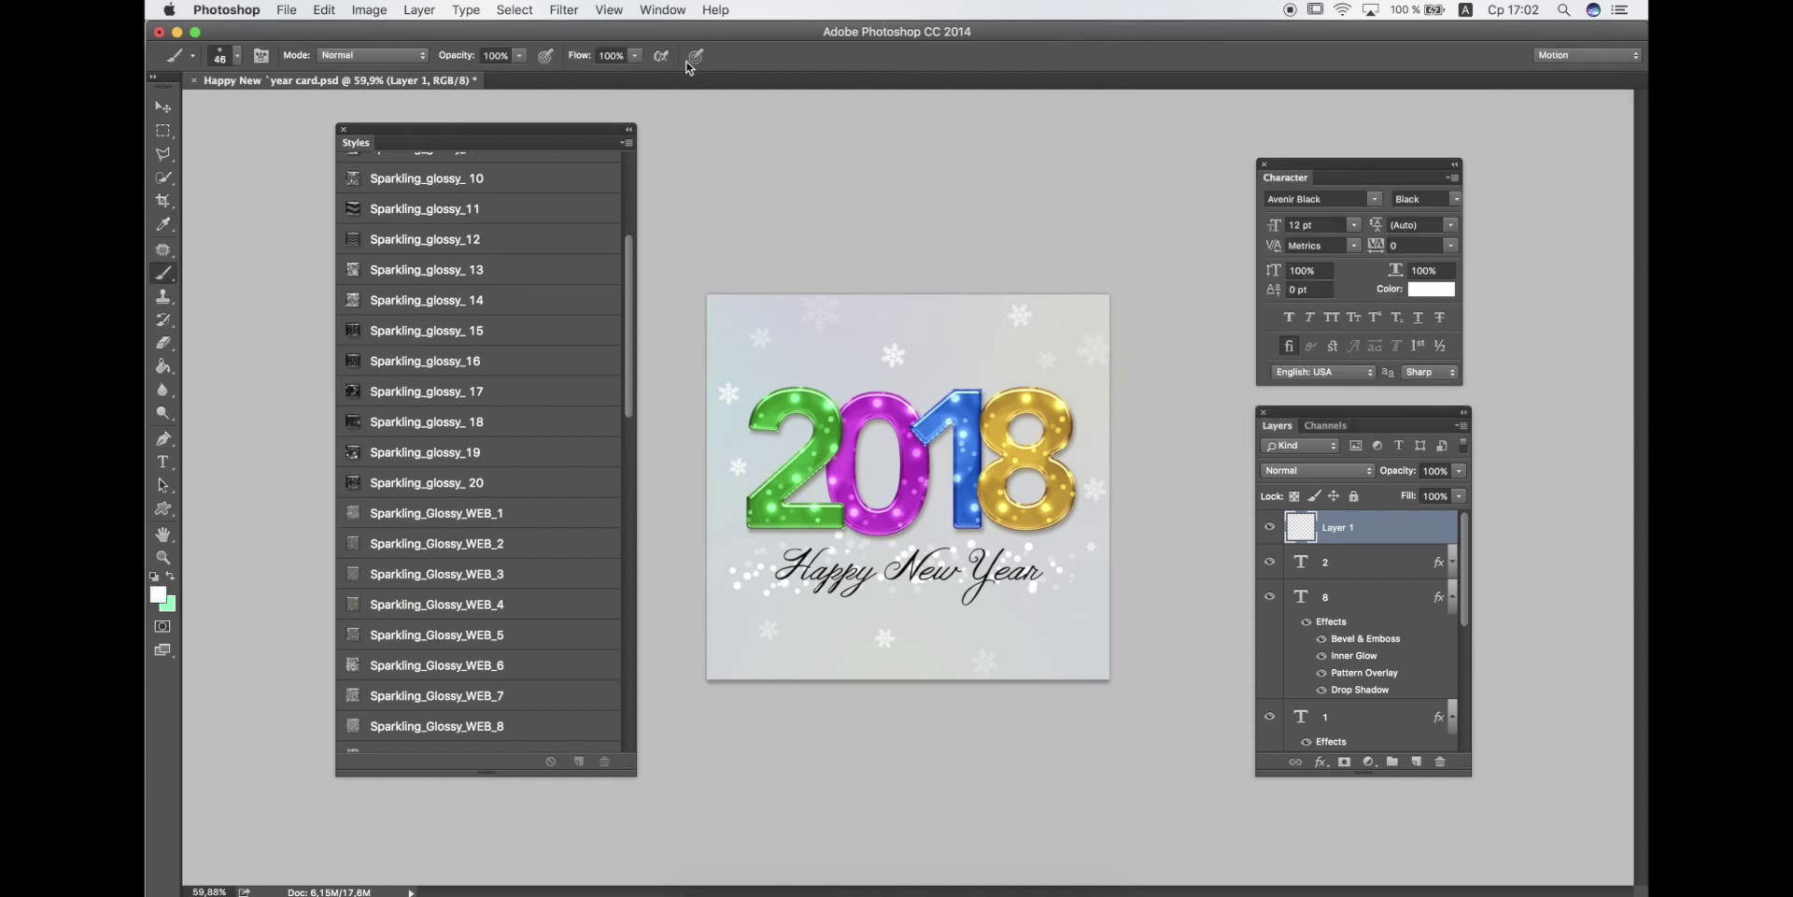
click(632, 58)
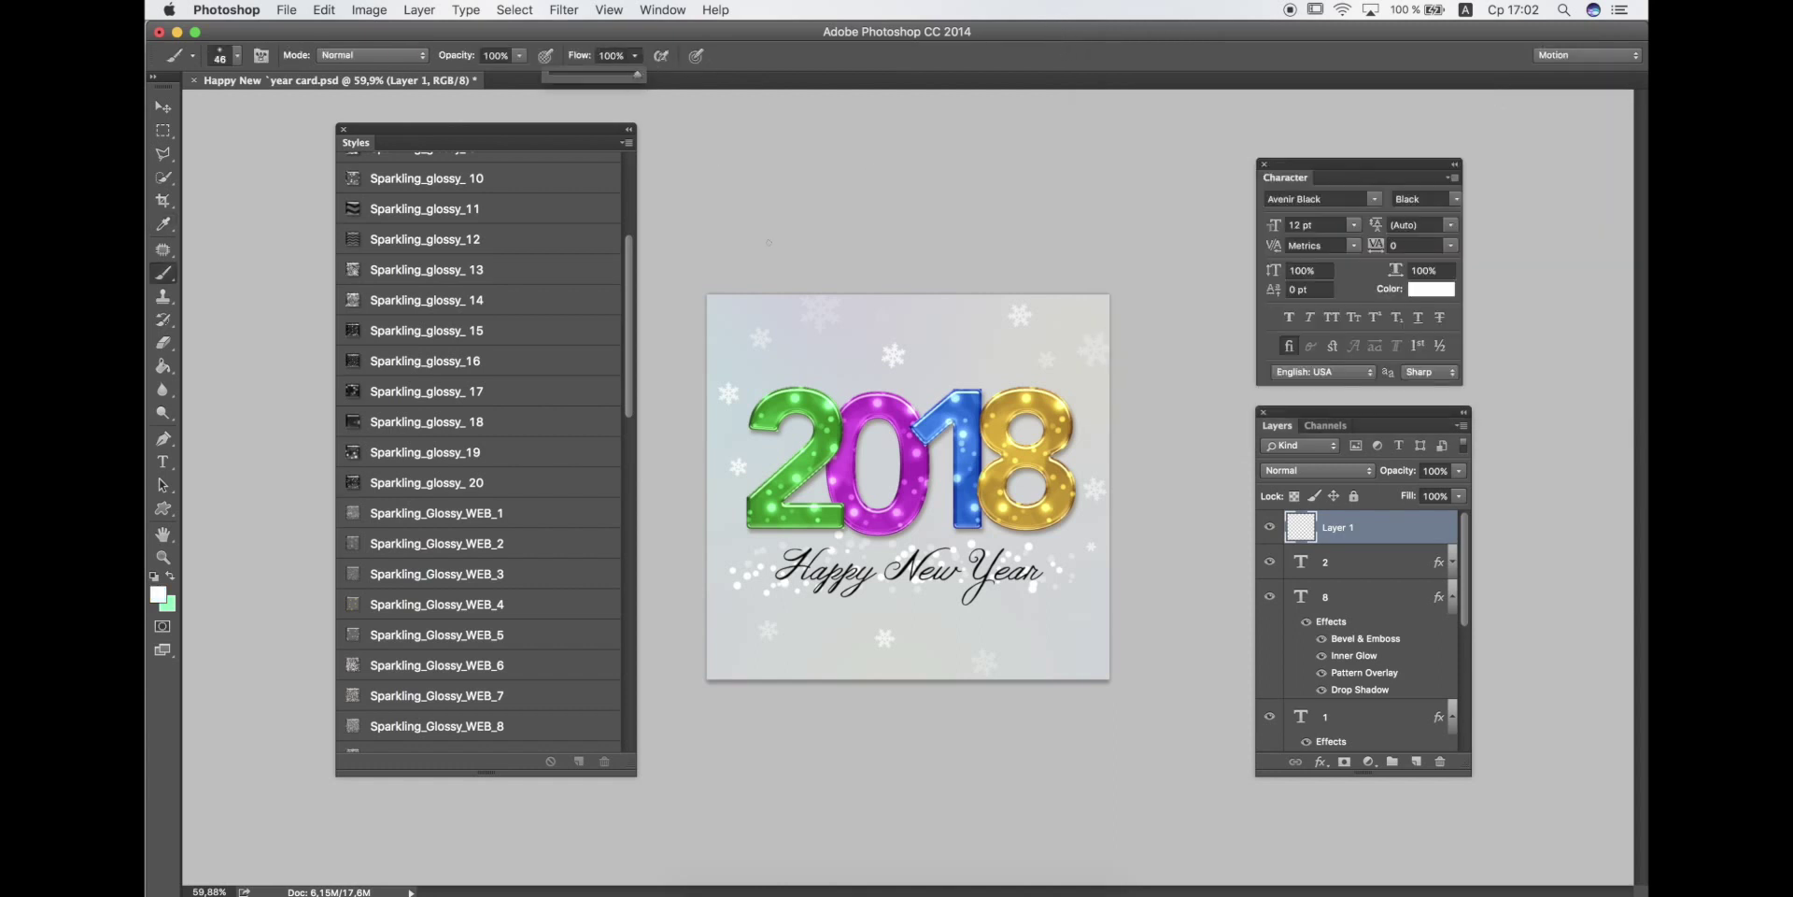
key(Escape)
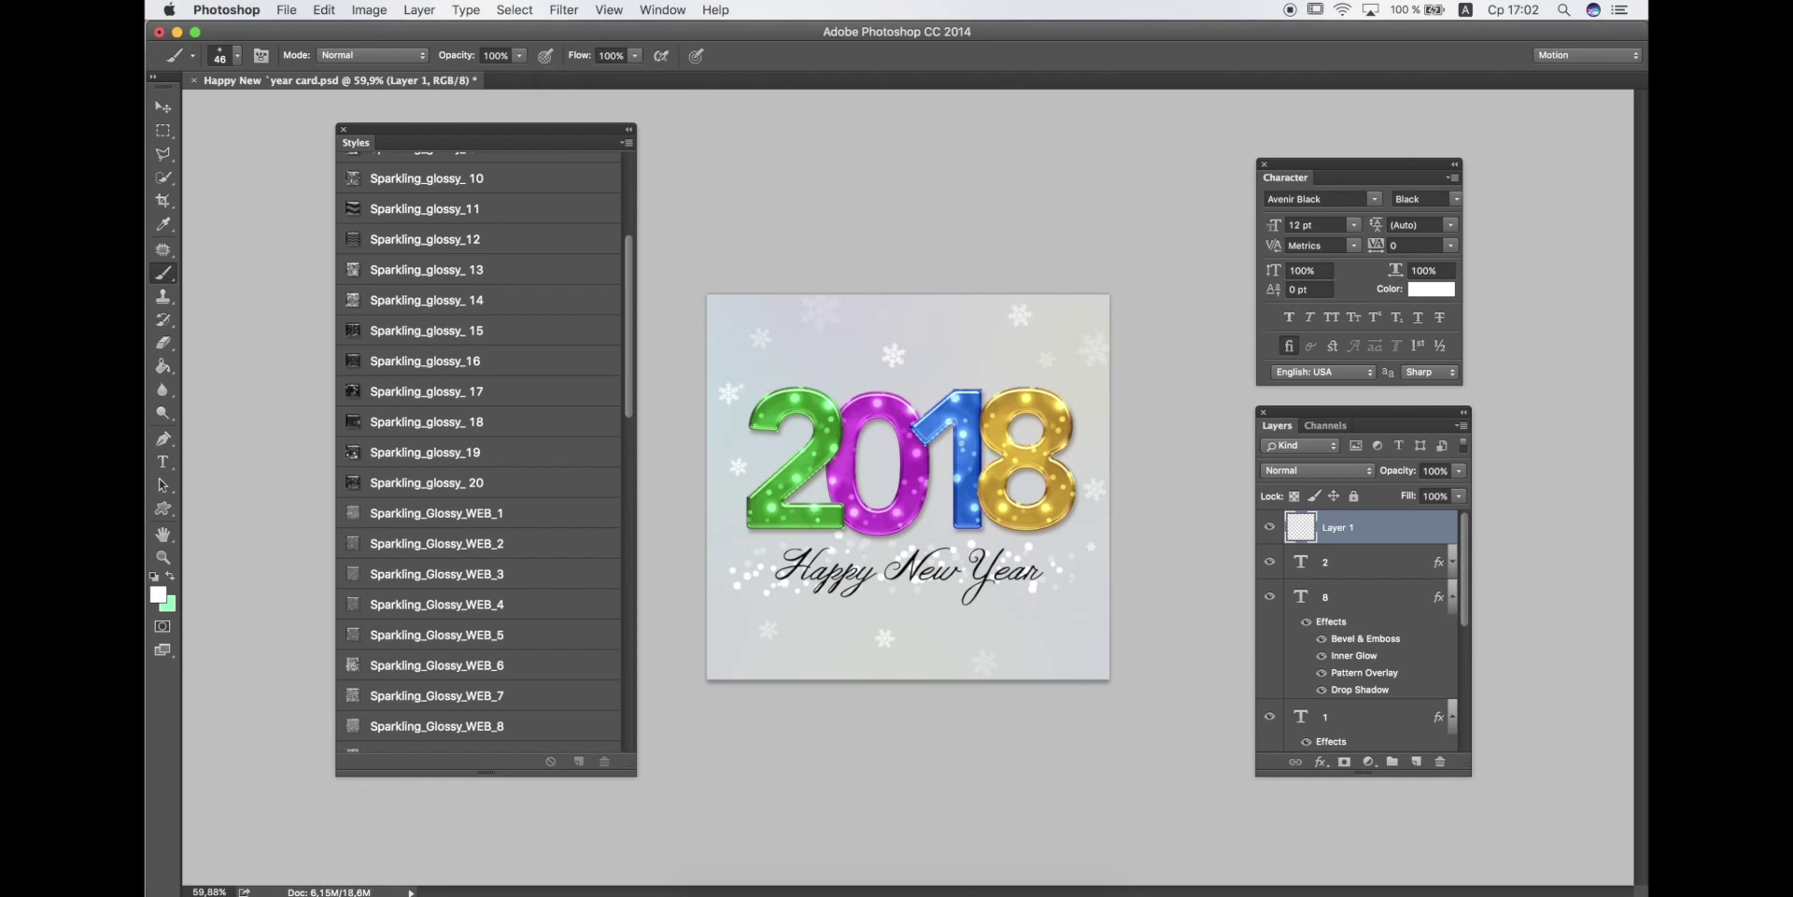
Enlarge the sparkle brush to 67 px and paint a white sparkle on the 2.
right_click(773, 400)
click(904, 430)
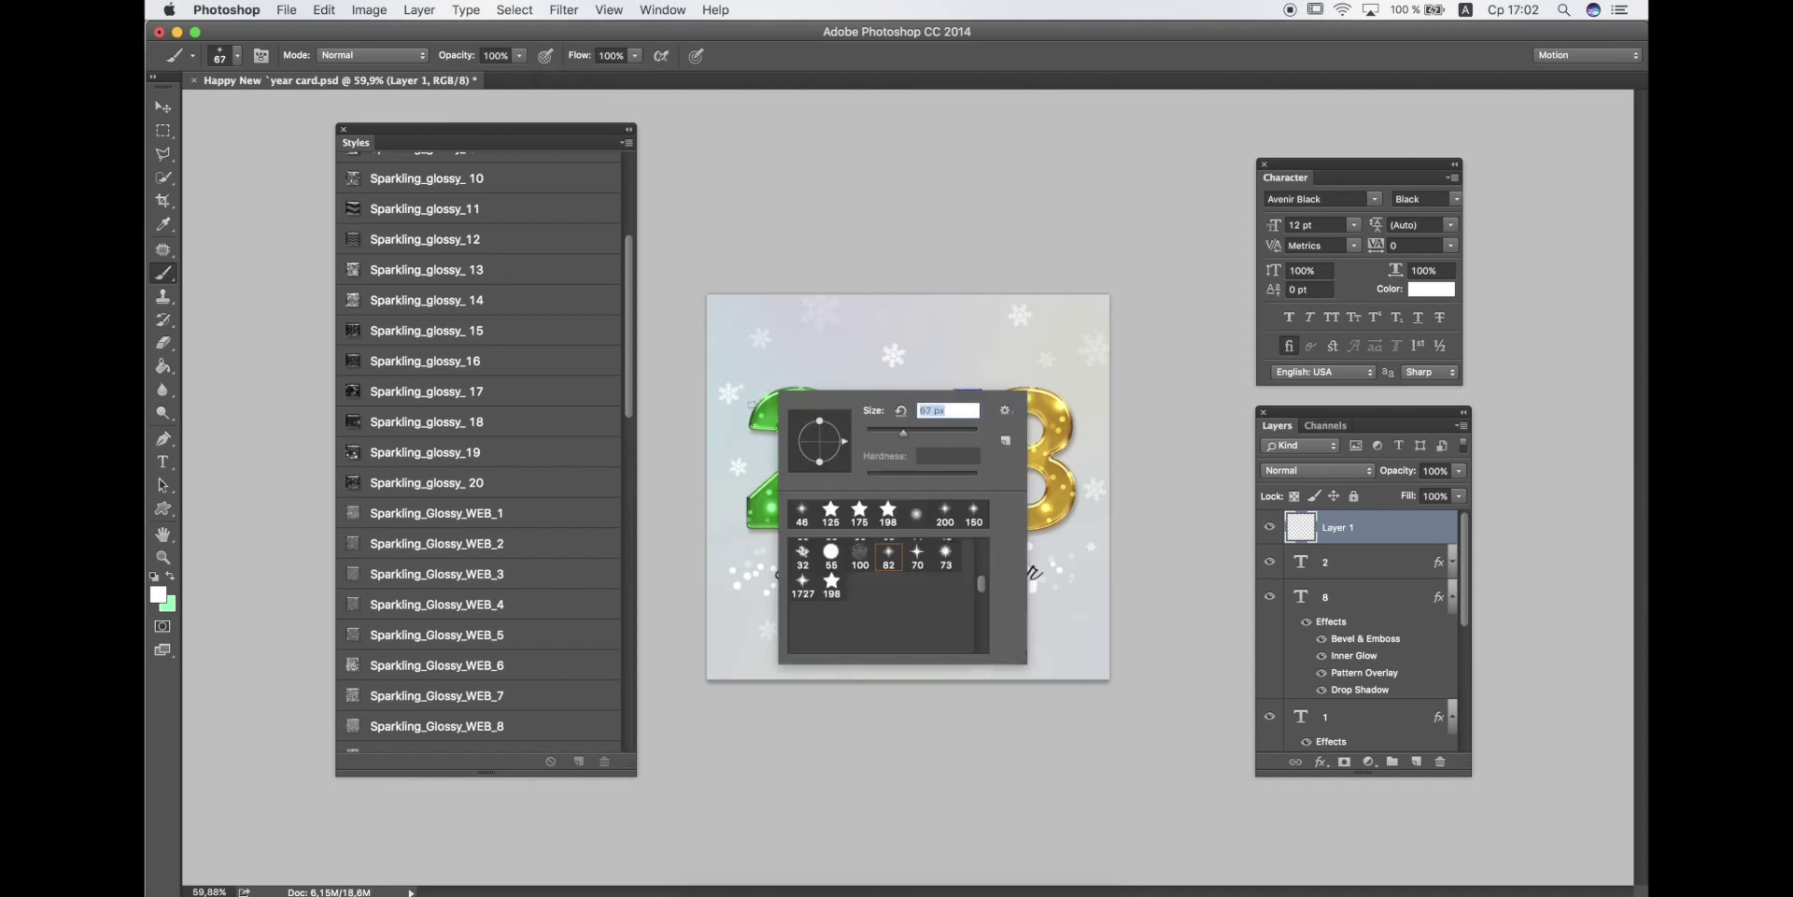
key(Return)
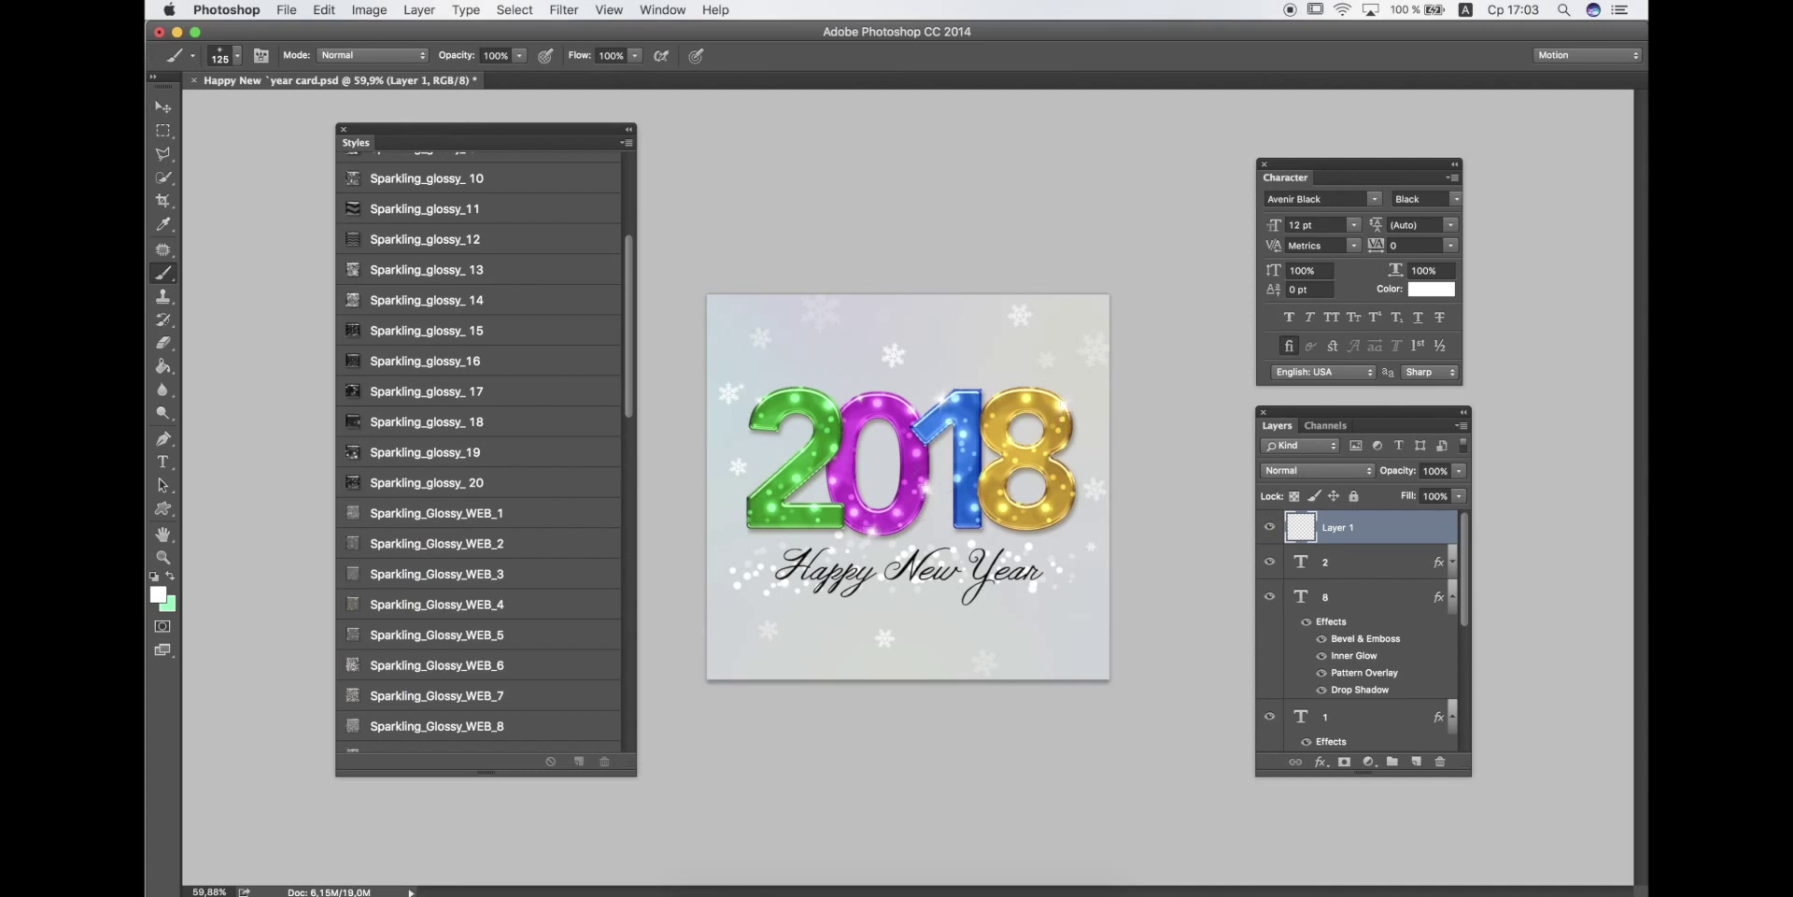
click(766, 476)
Add a new layer for stars and choose the 198 px star brush.
click(1415, 762)
right_click(955, 330)
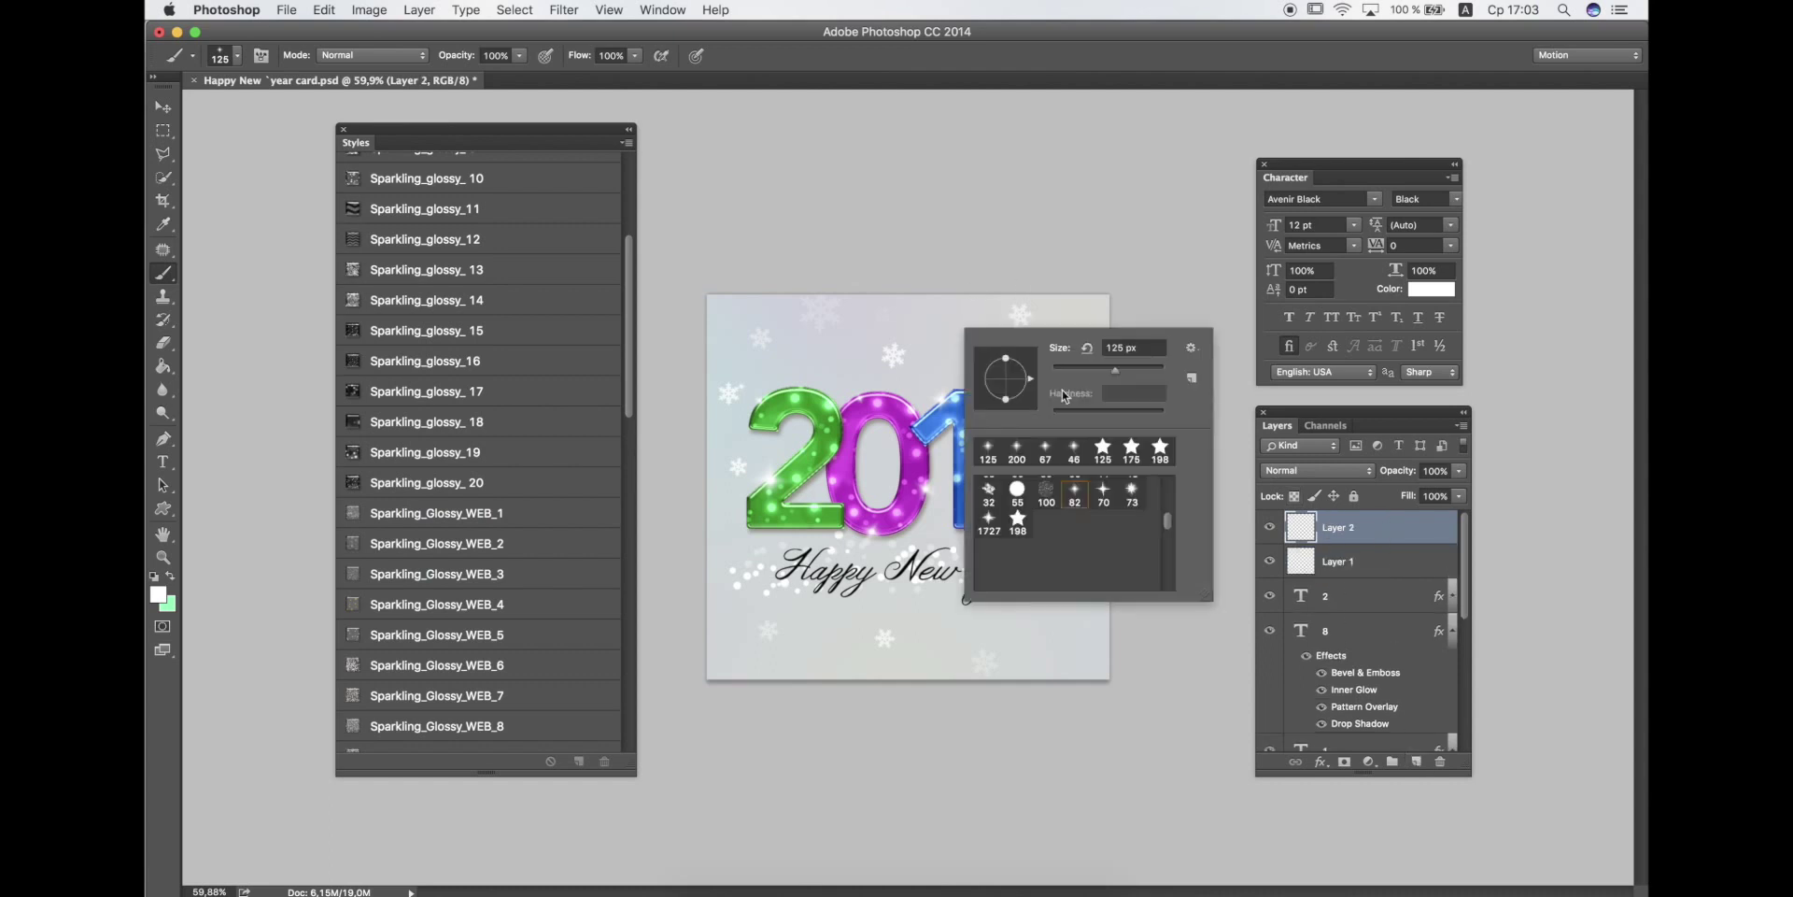
click(1018, 523)
Stamp bright yellow stars above the 2 and at the bottom right.
click(159, 596)
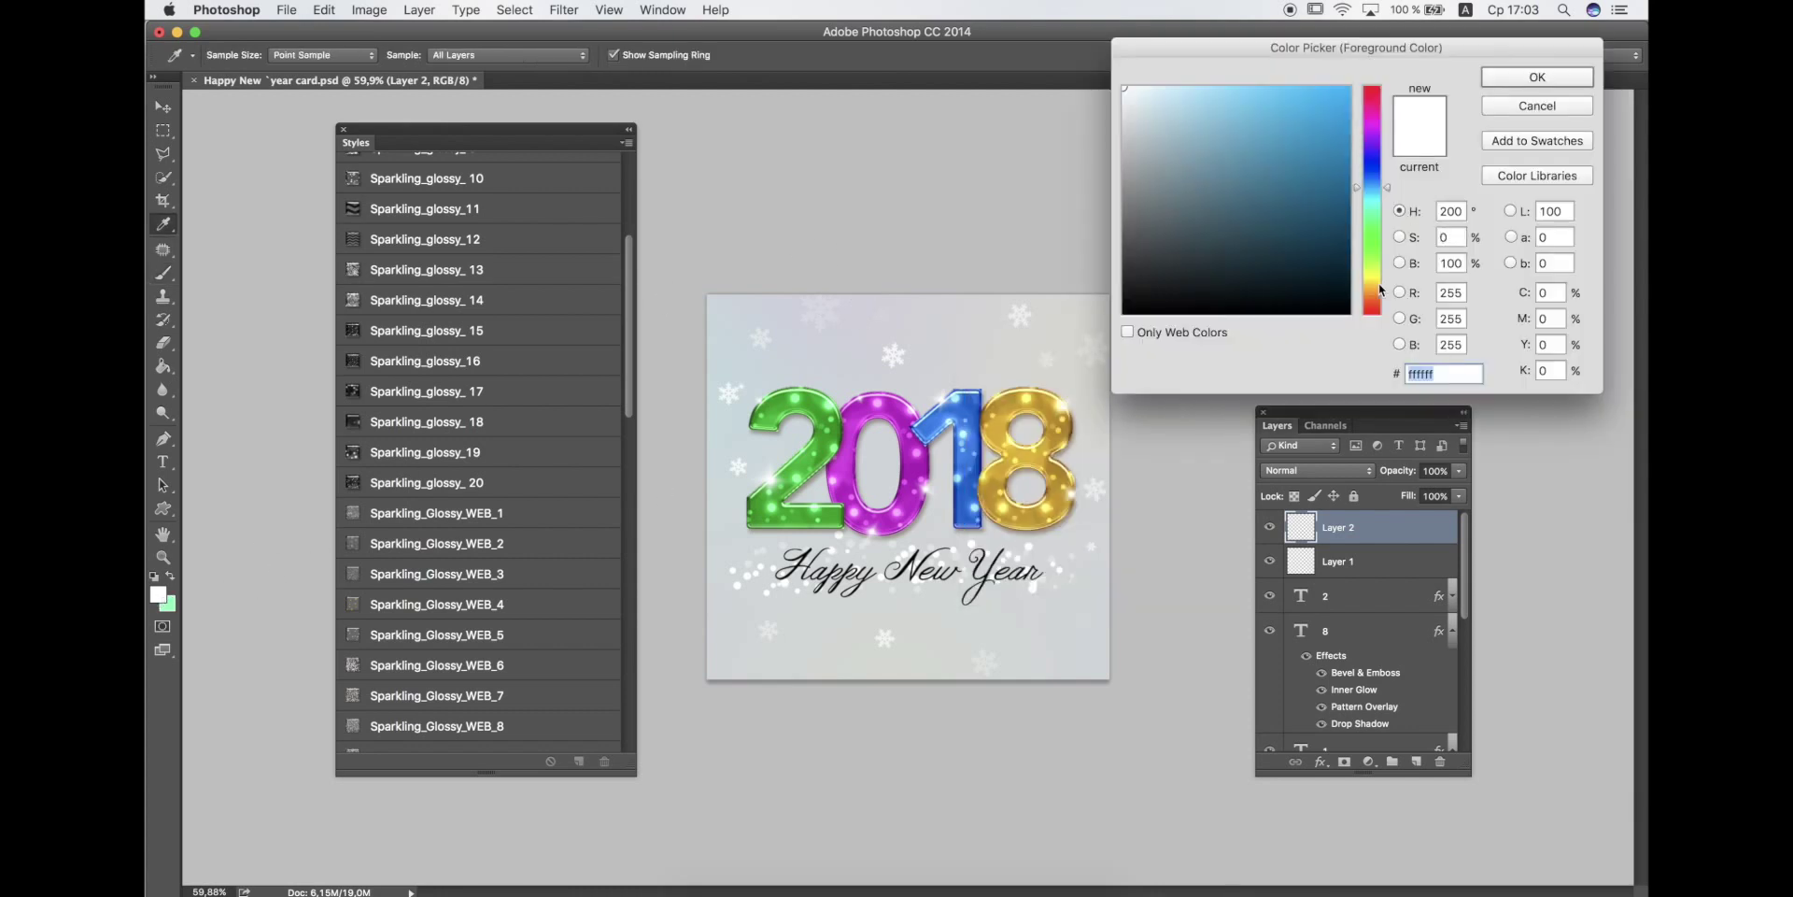
click(1380, 284)
click(1349, 88)
click(1506, 84)
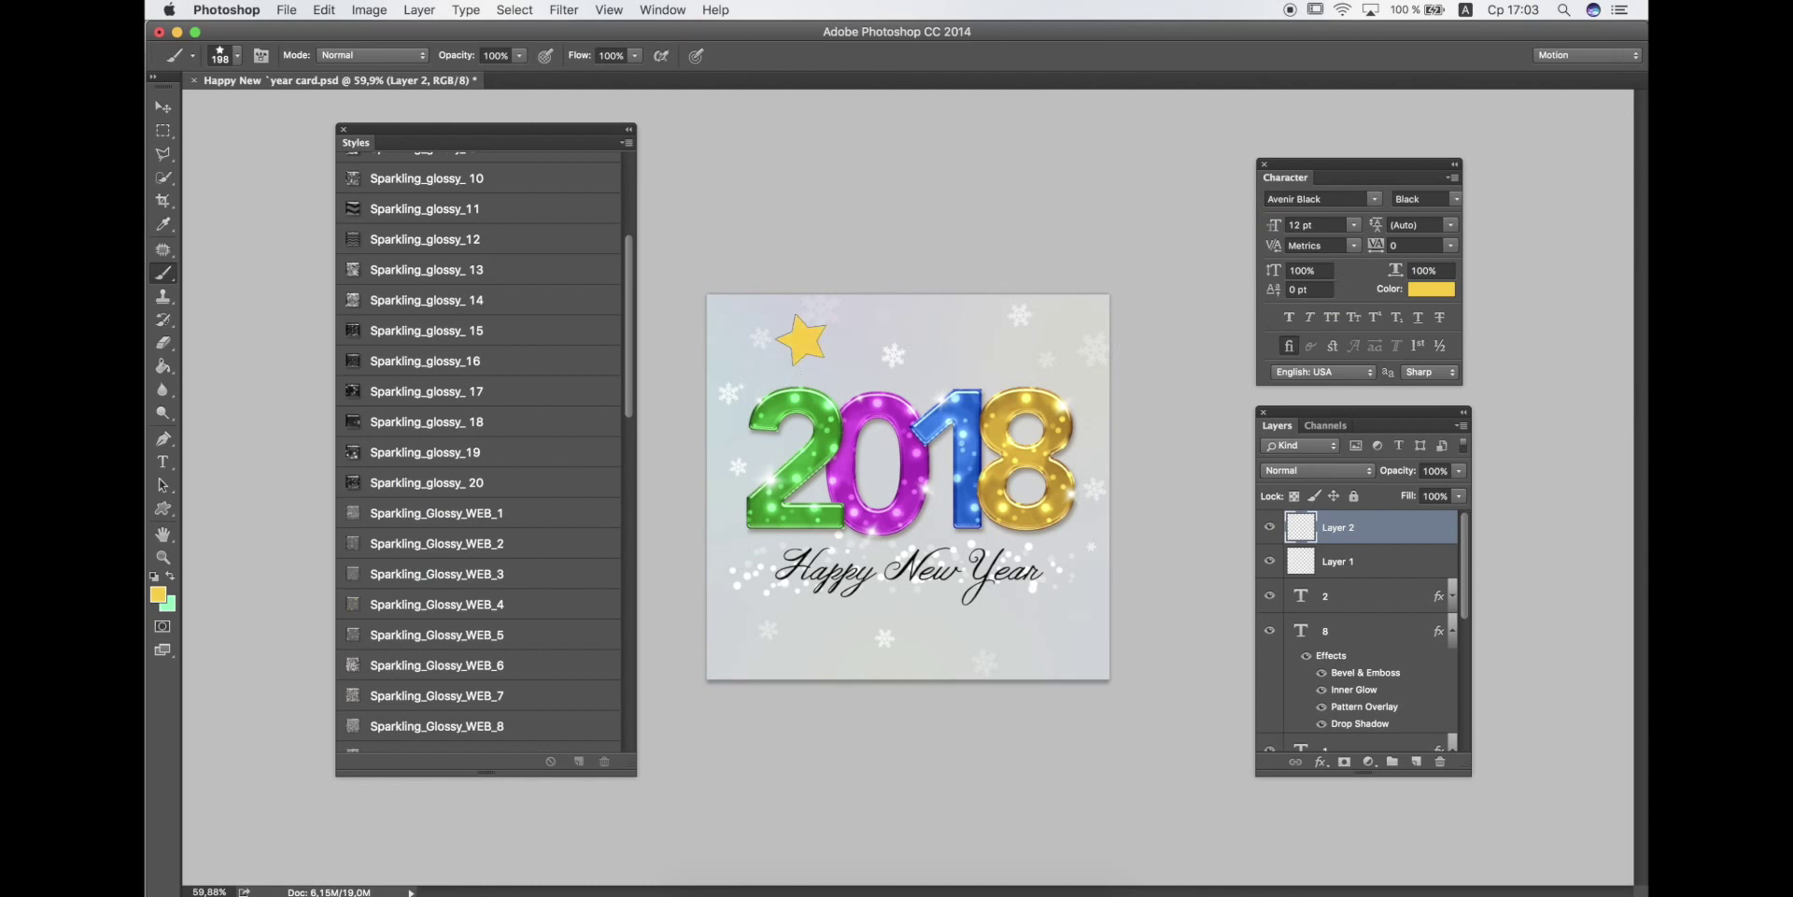
click(801, 338)
click(1033, 632)
Stamp smaller bright green stars at the top left and bottom.
click(158, 596)
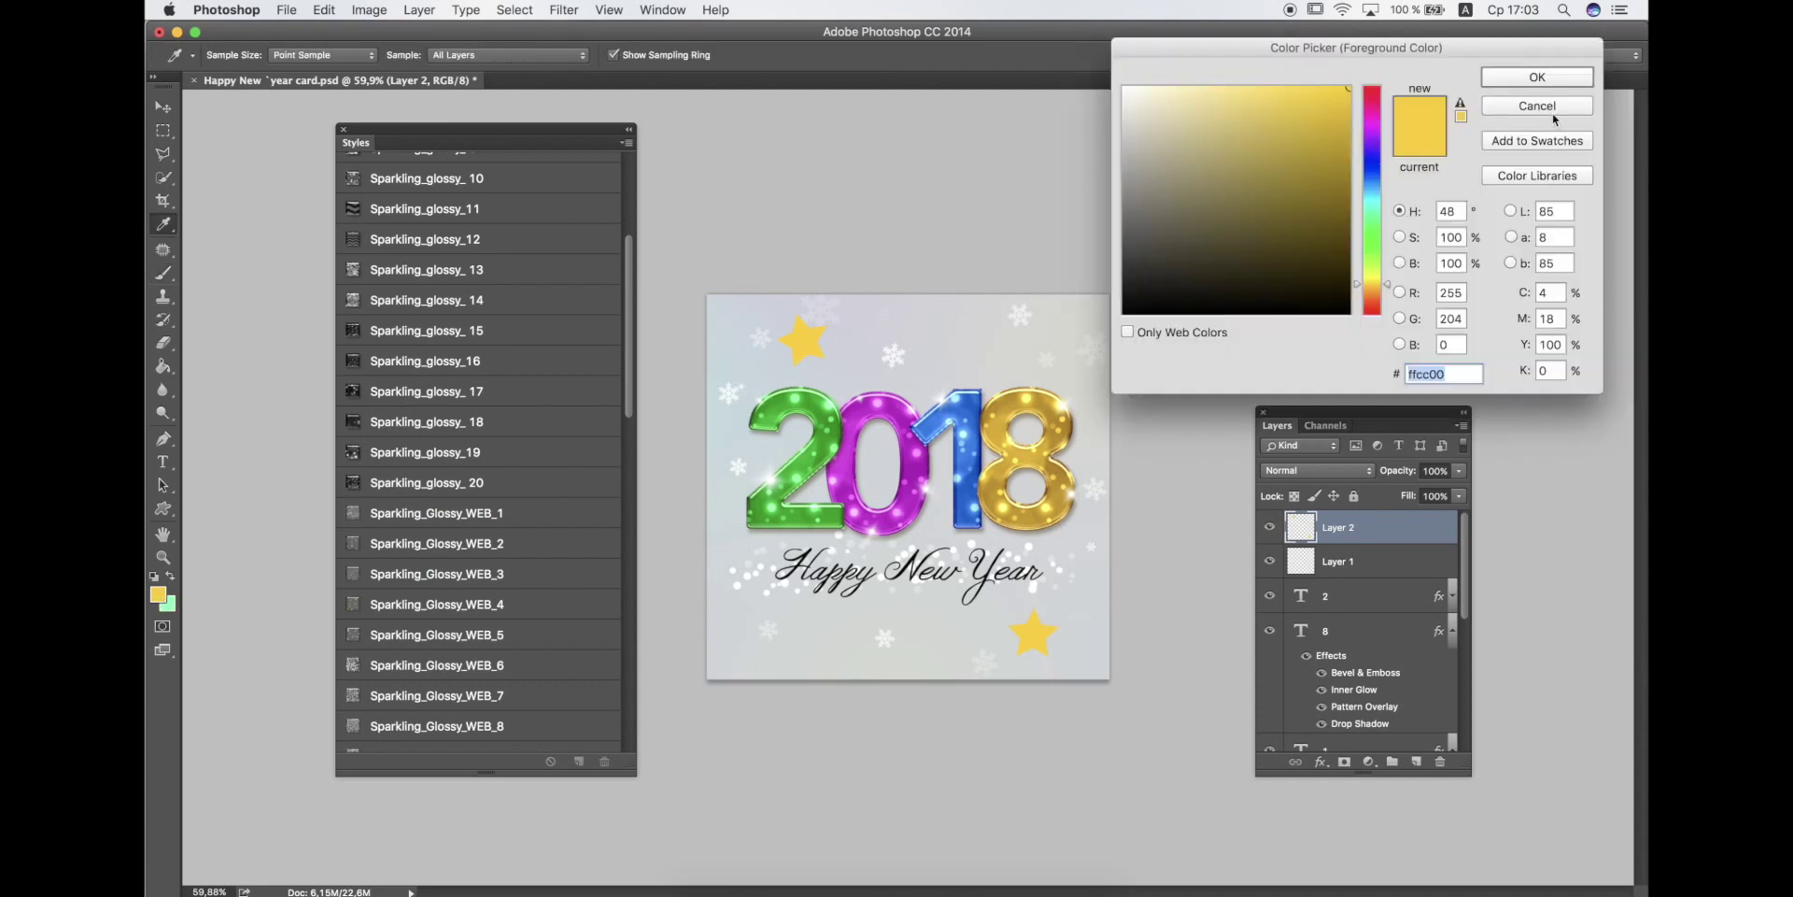
click(1373, 238)
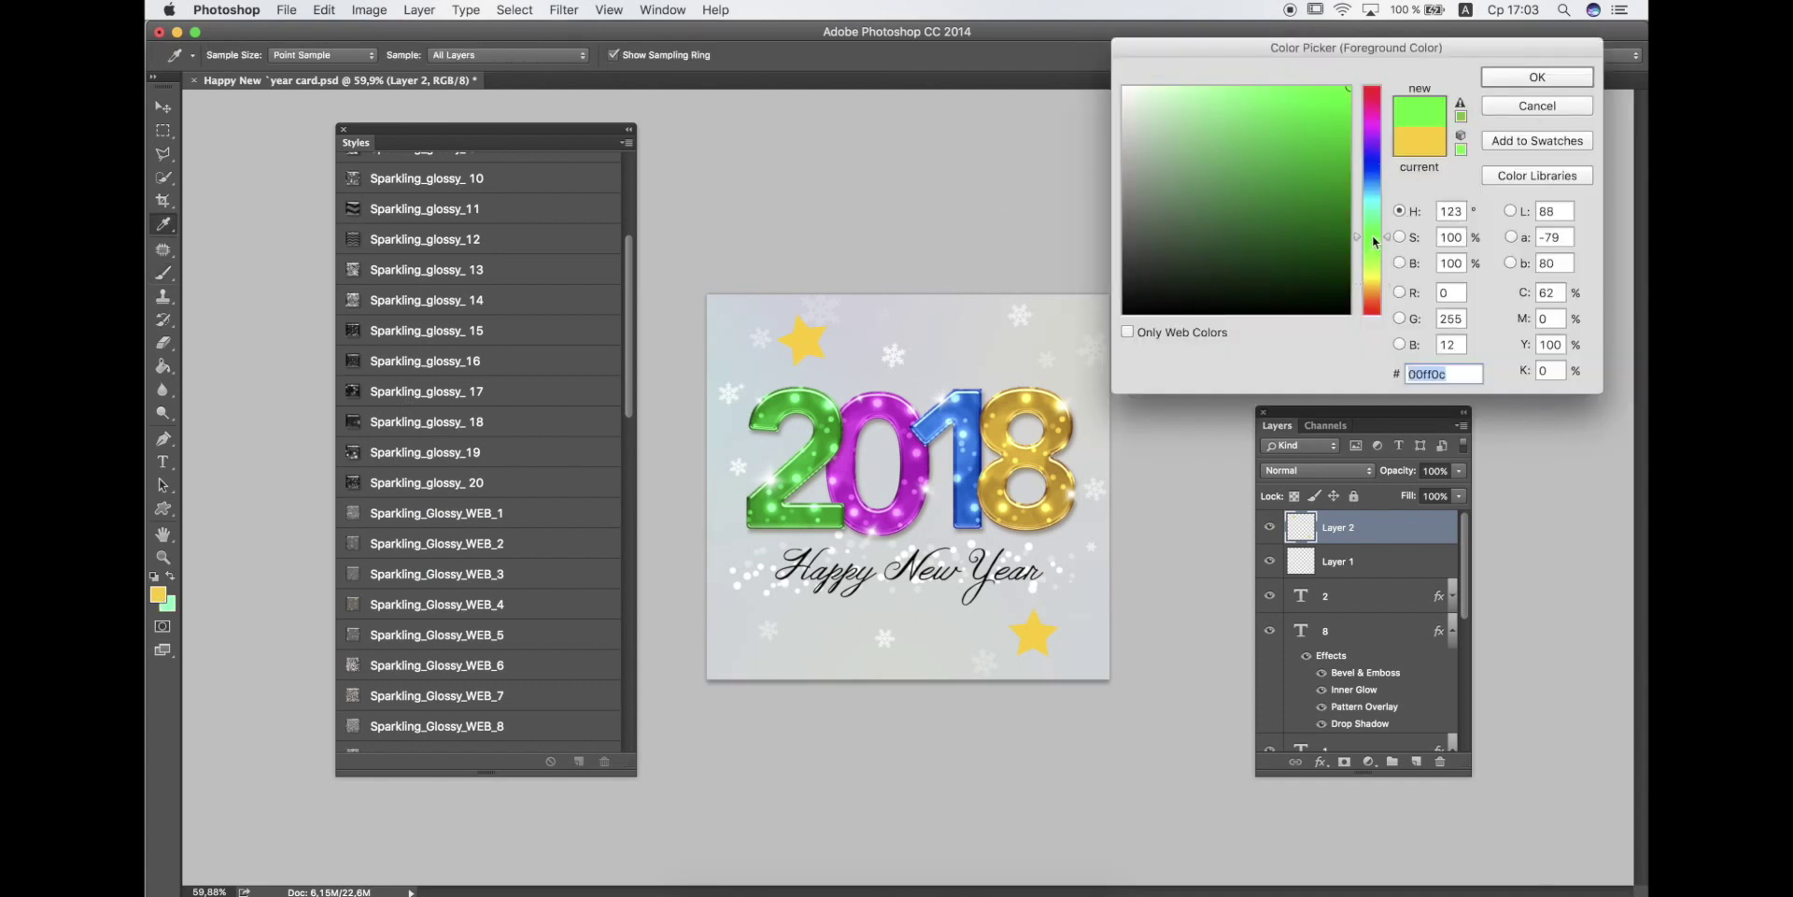
click(1327, 101)
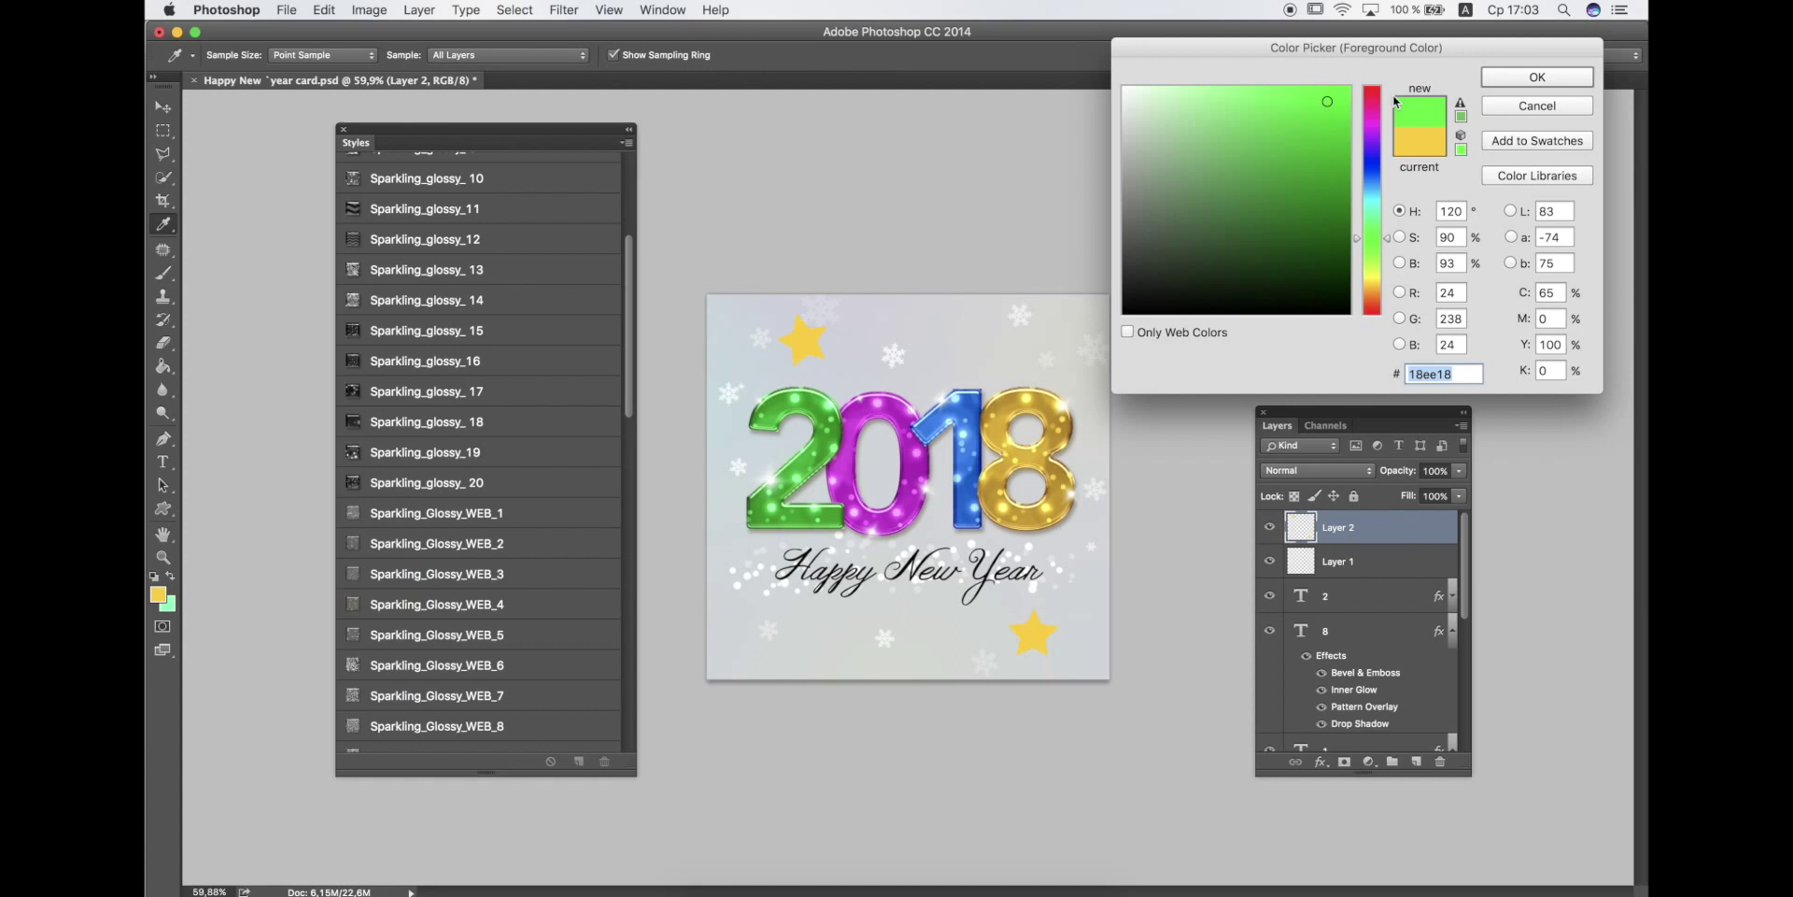
click(1503, 80)
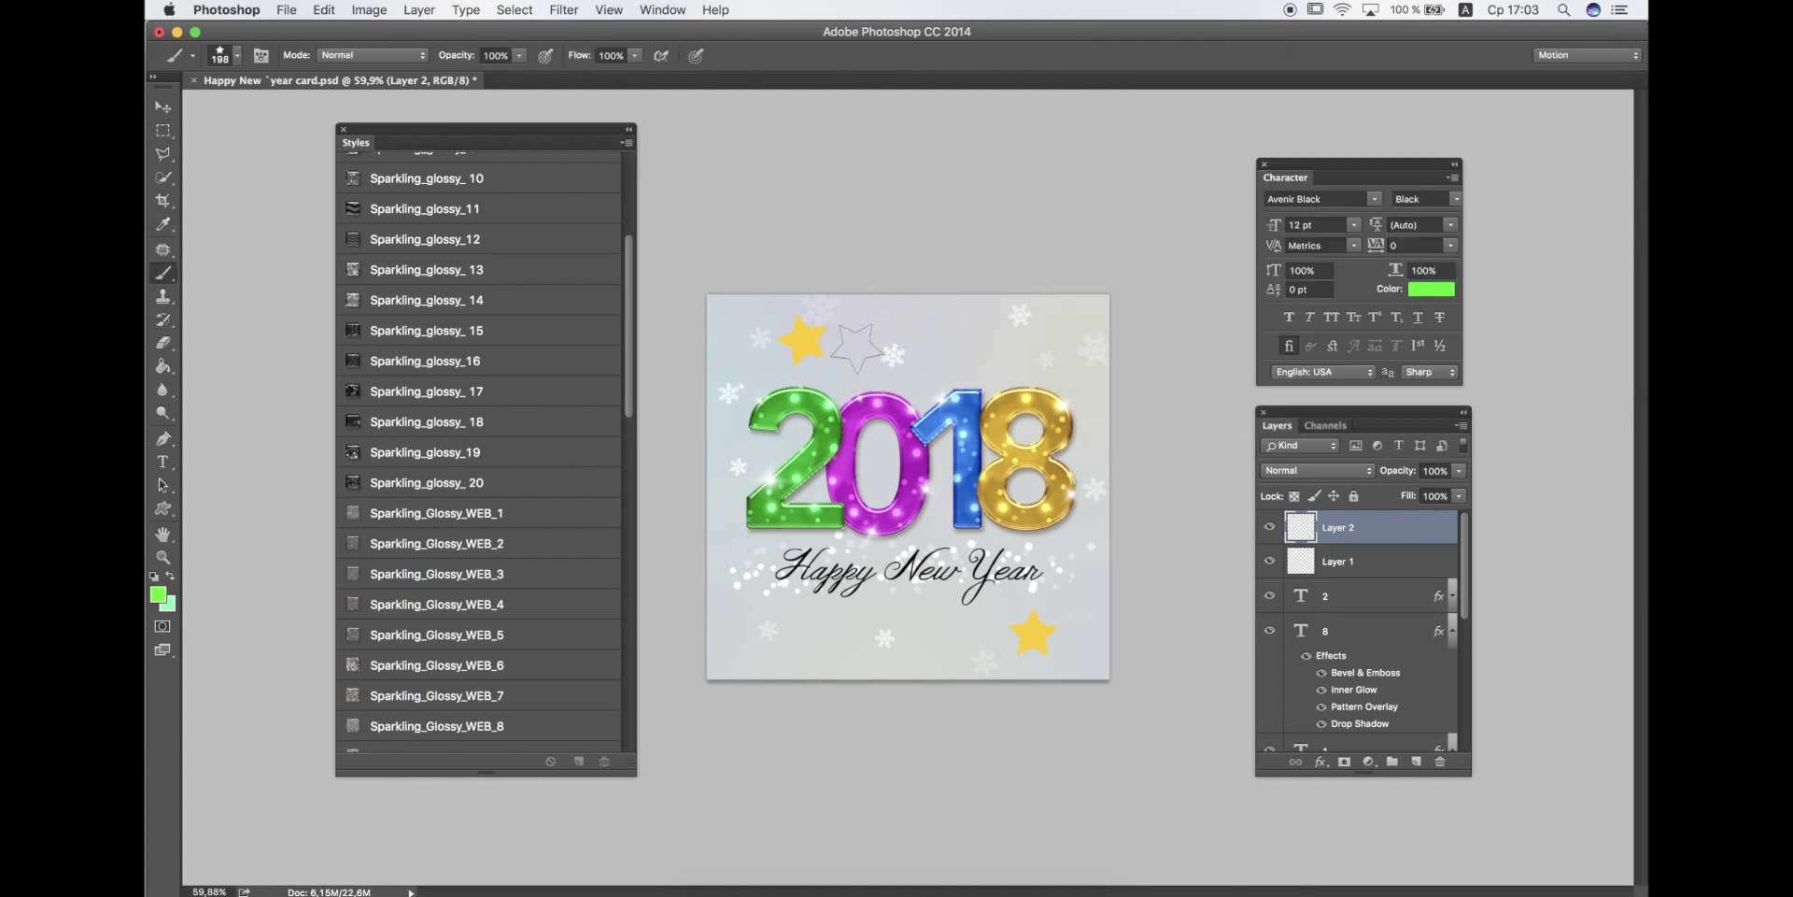
key(bracketleft)
key(bracketleft)
click(854, 356)
click(986, 647)
Stamp vivid blue stars at the upper right and lower left.
click(161, 595)
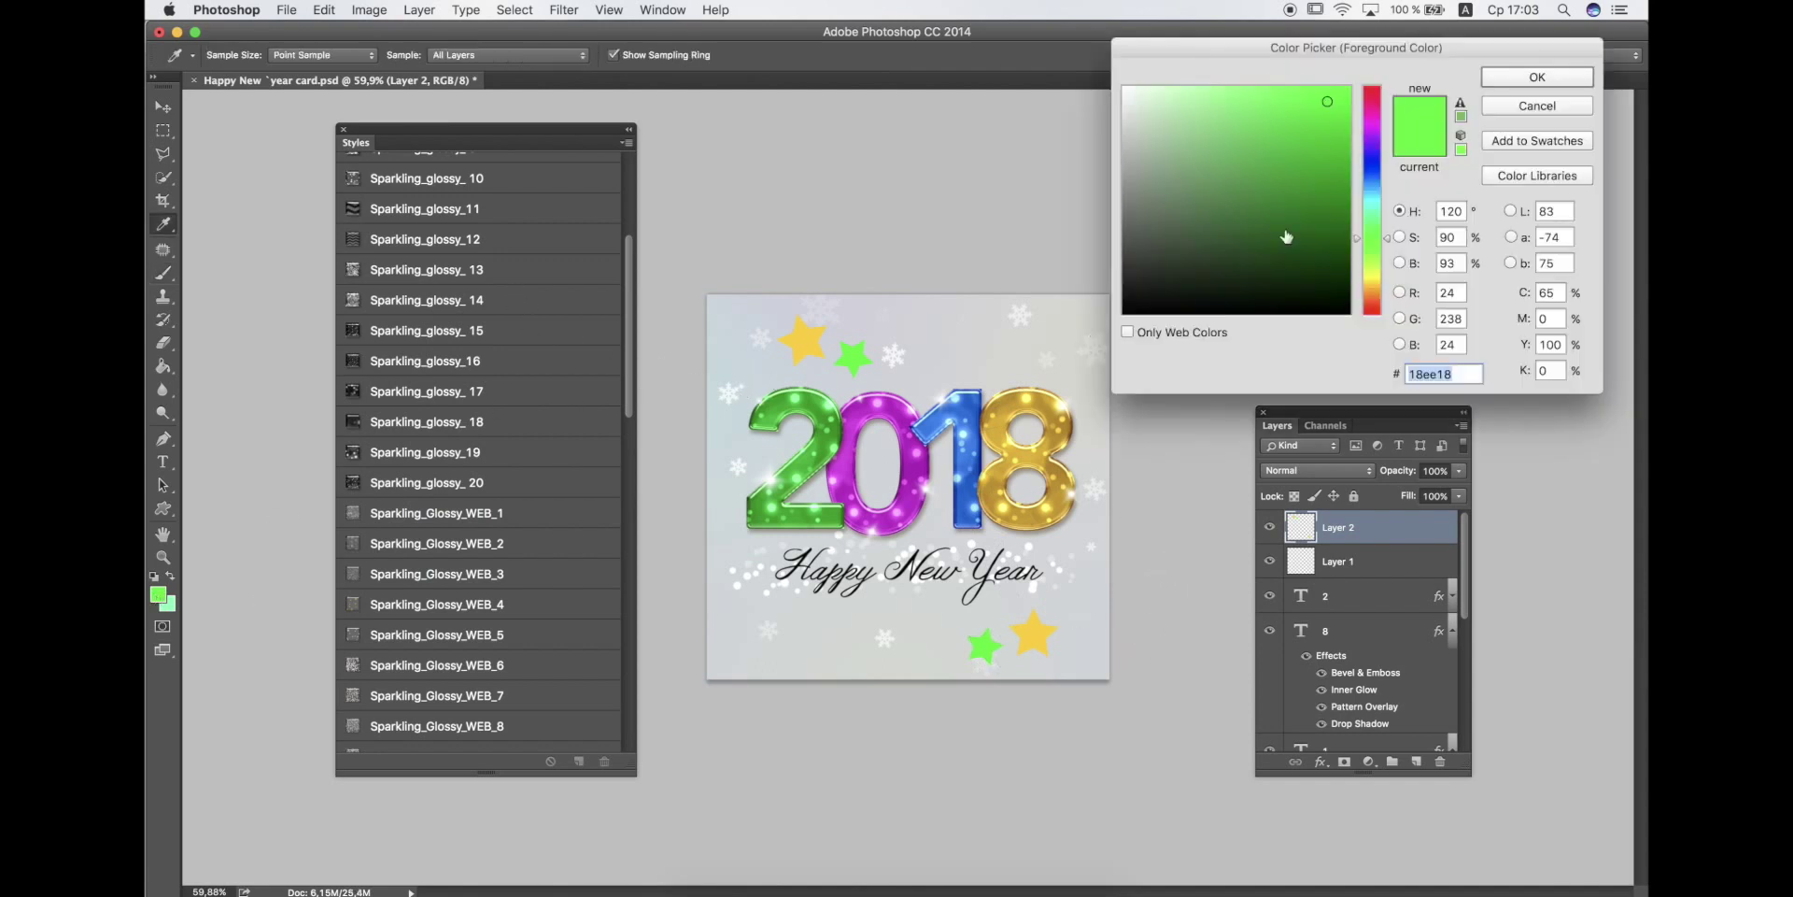
click(1373, 173)
click(1324, 86)
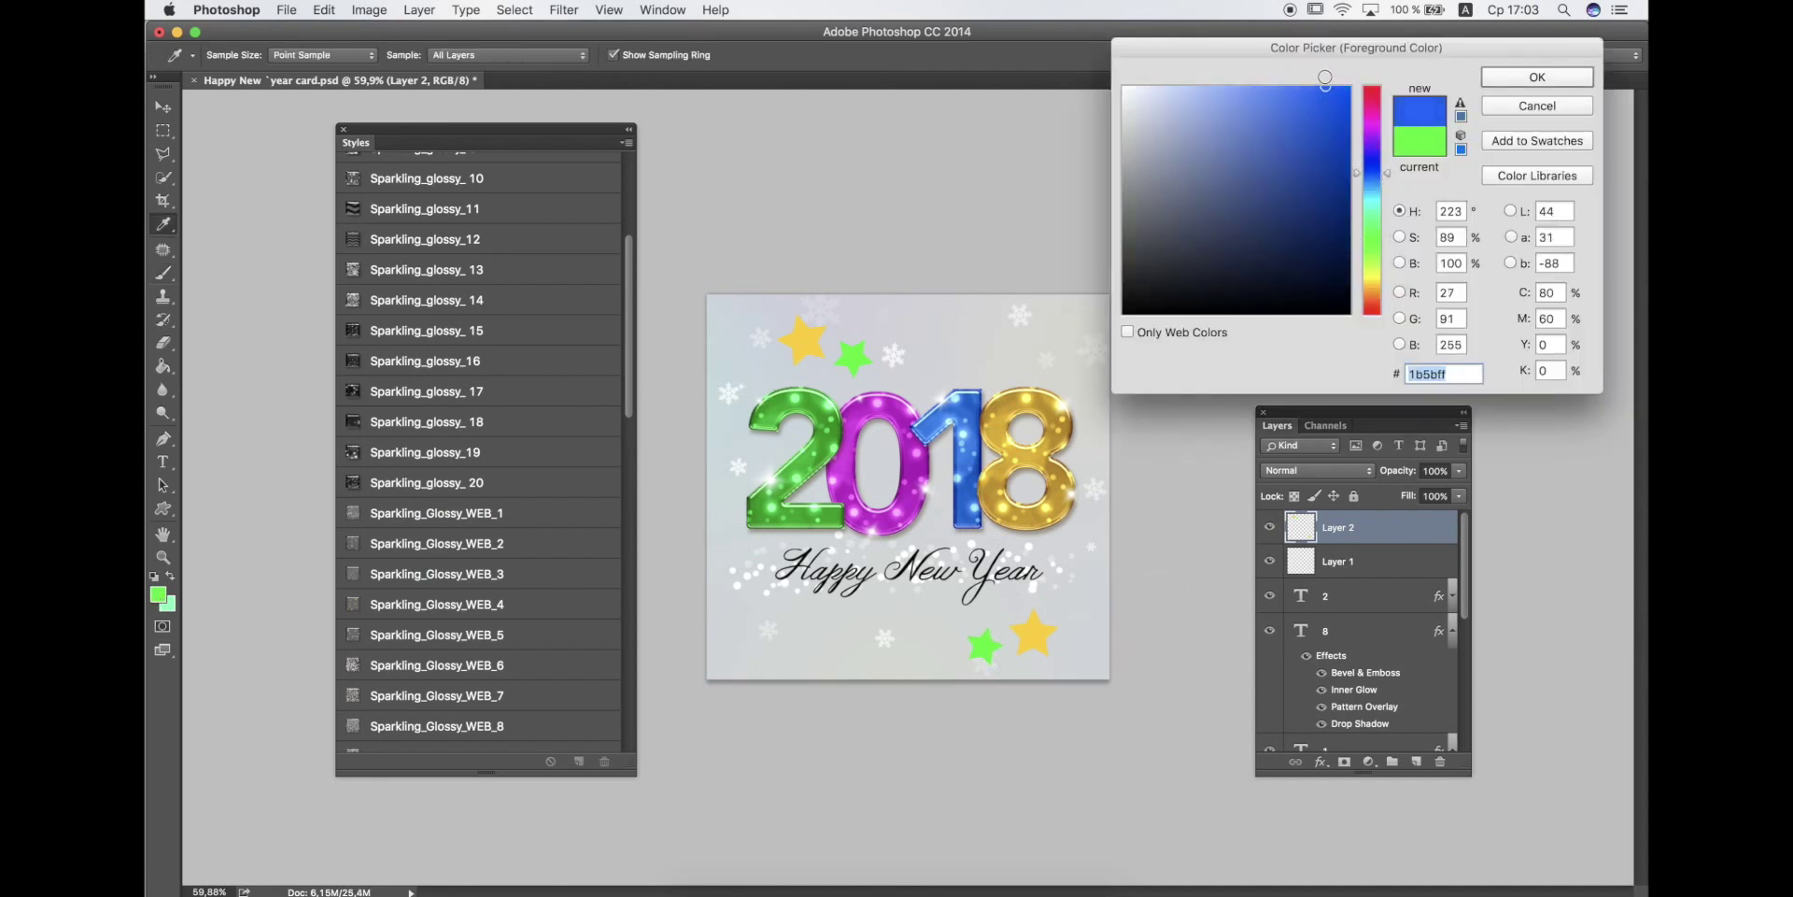
click(1373, 178)
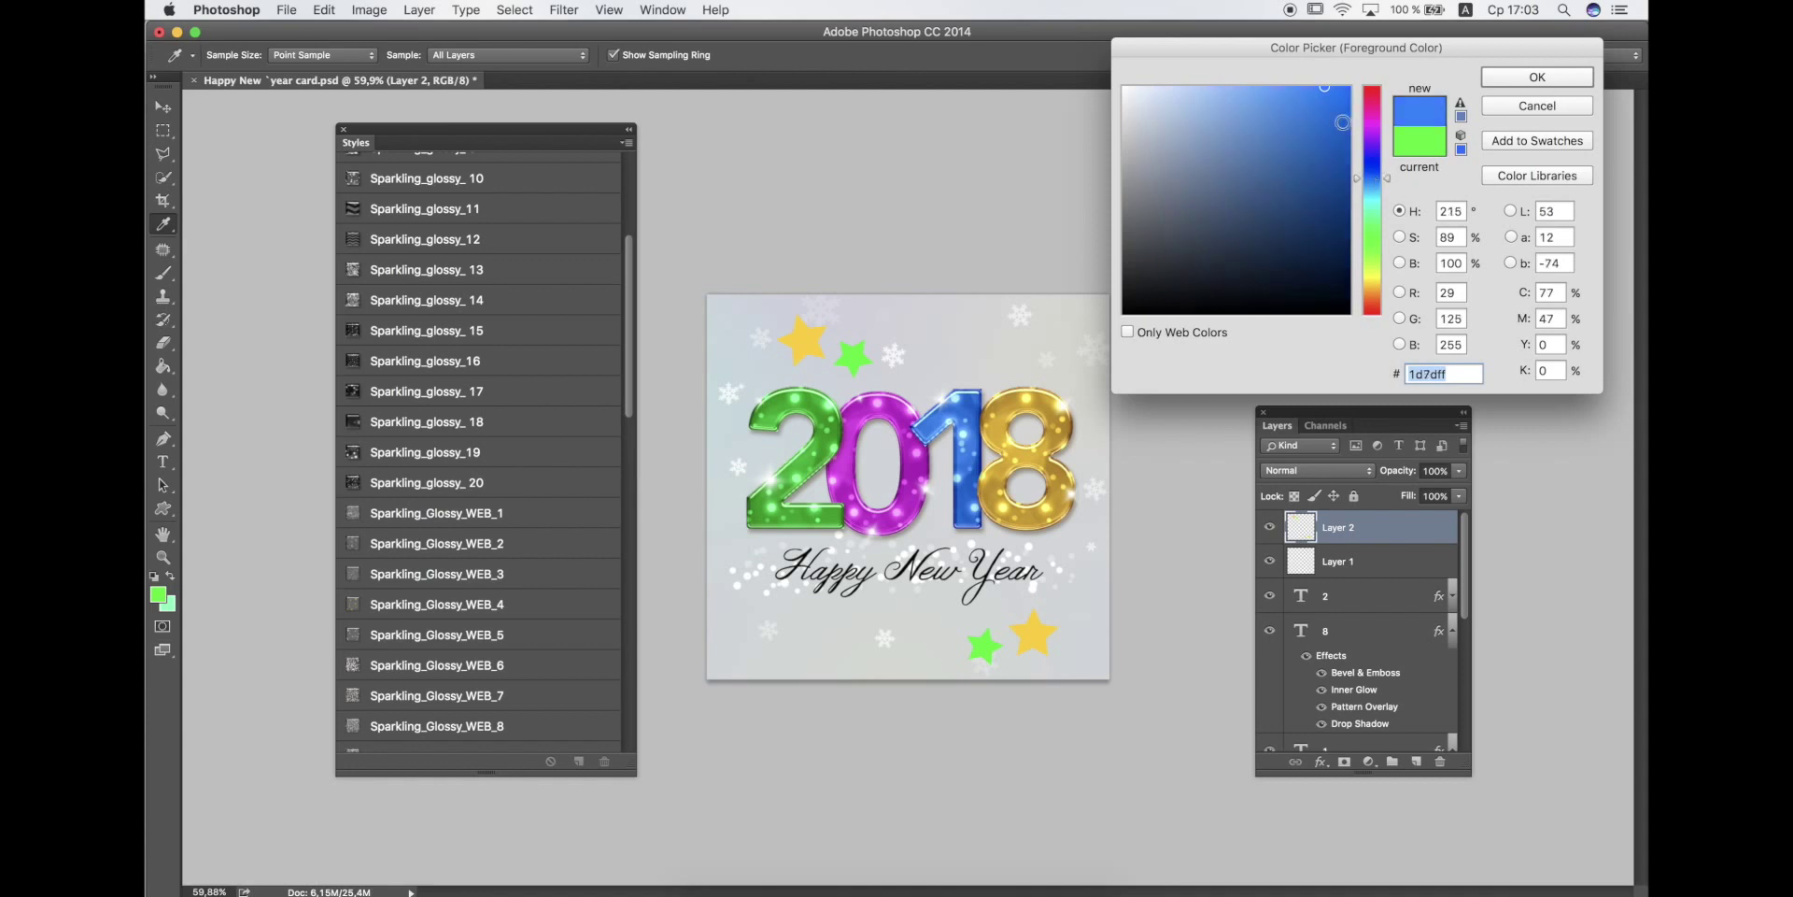
click(1348, 87)
click(1522, 82)
key(b)
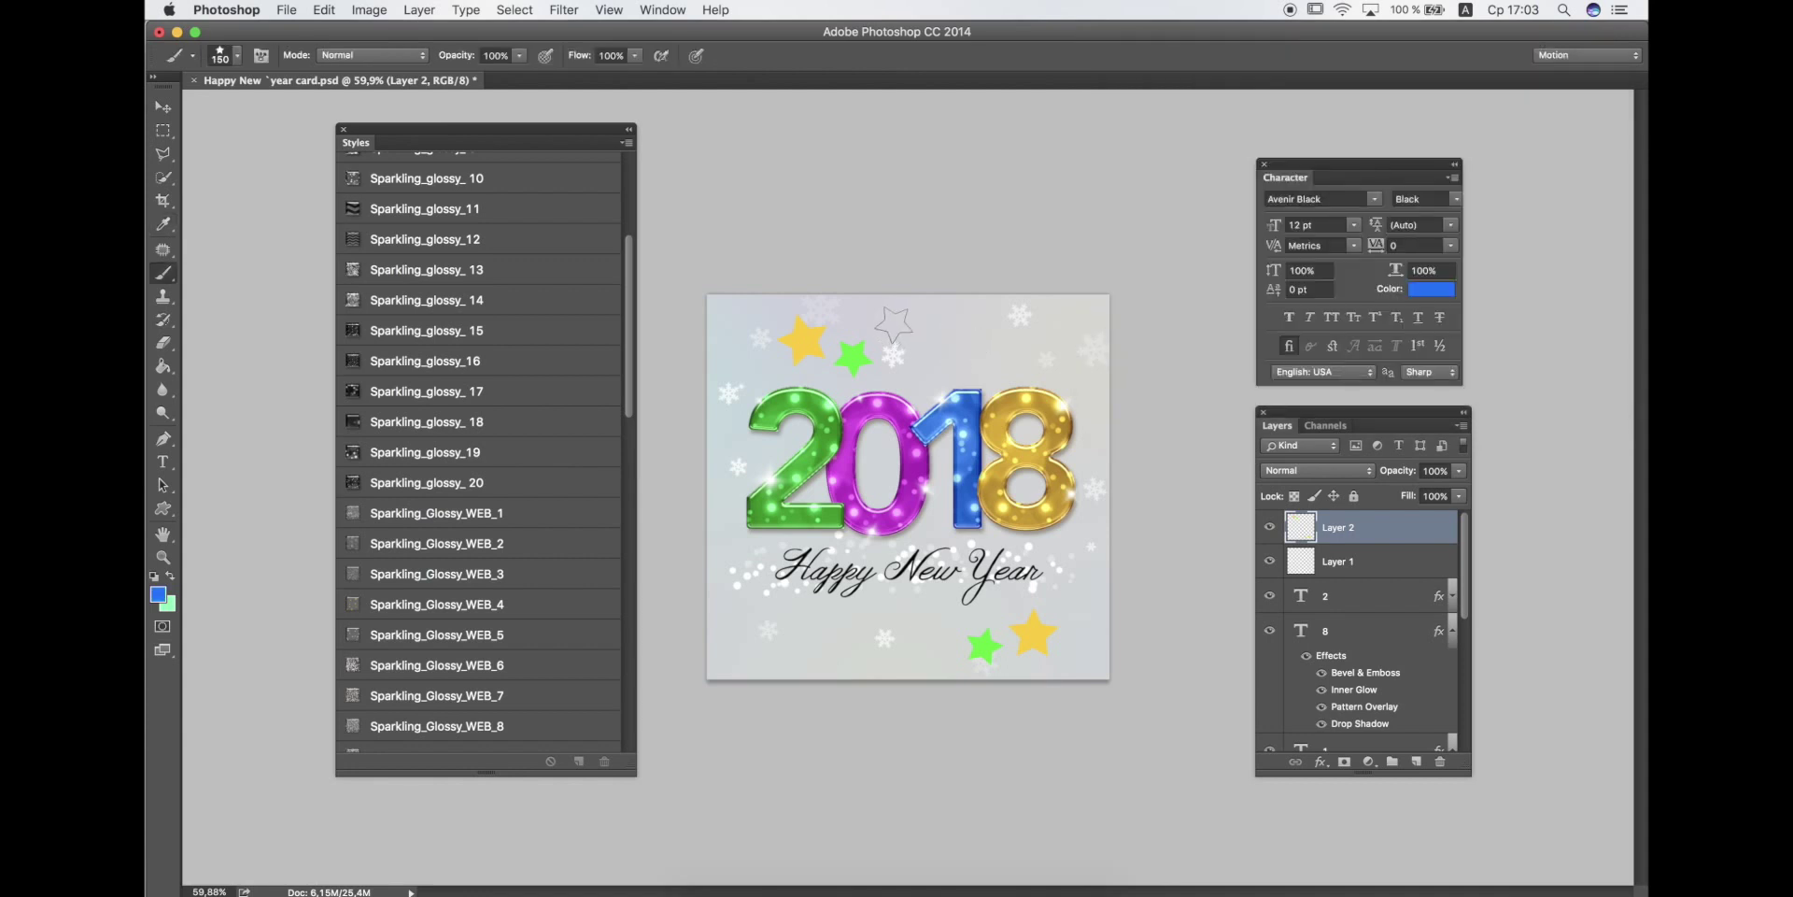
click(974, 351)
click(762, 609)
scroll(481, 521, down, 1)
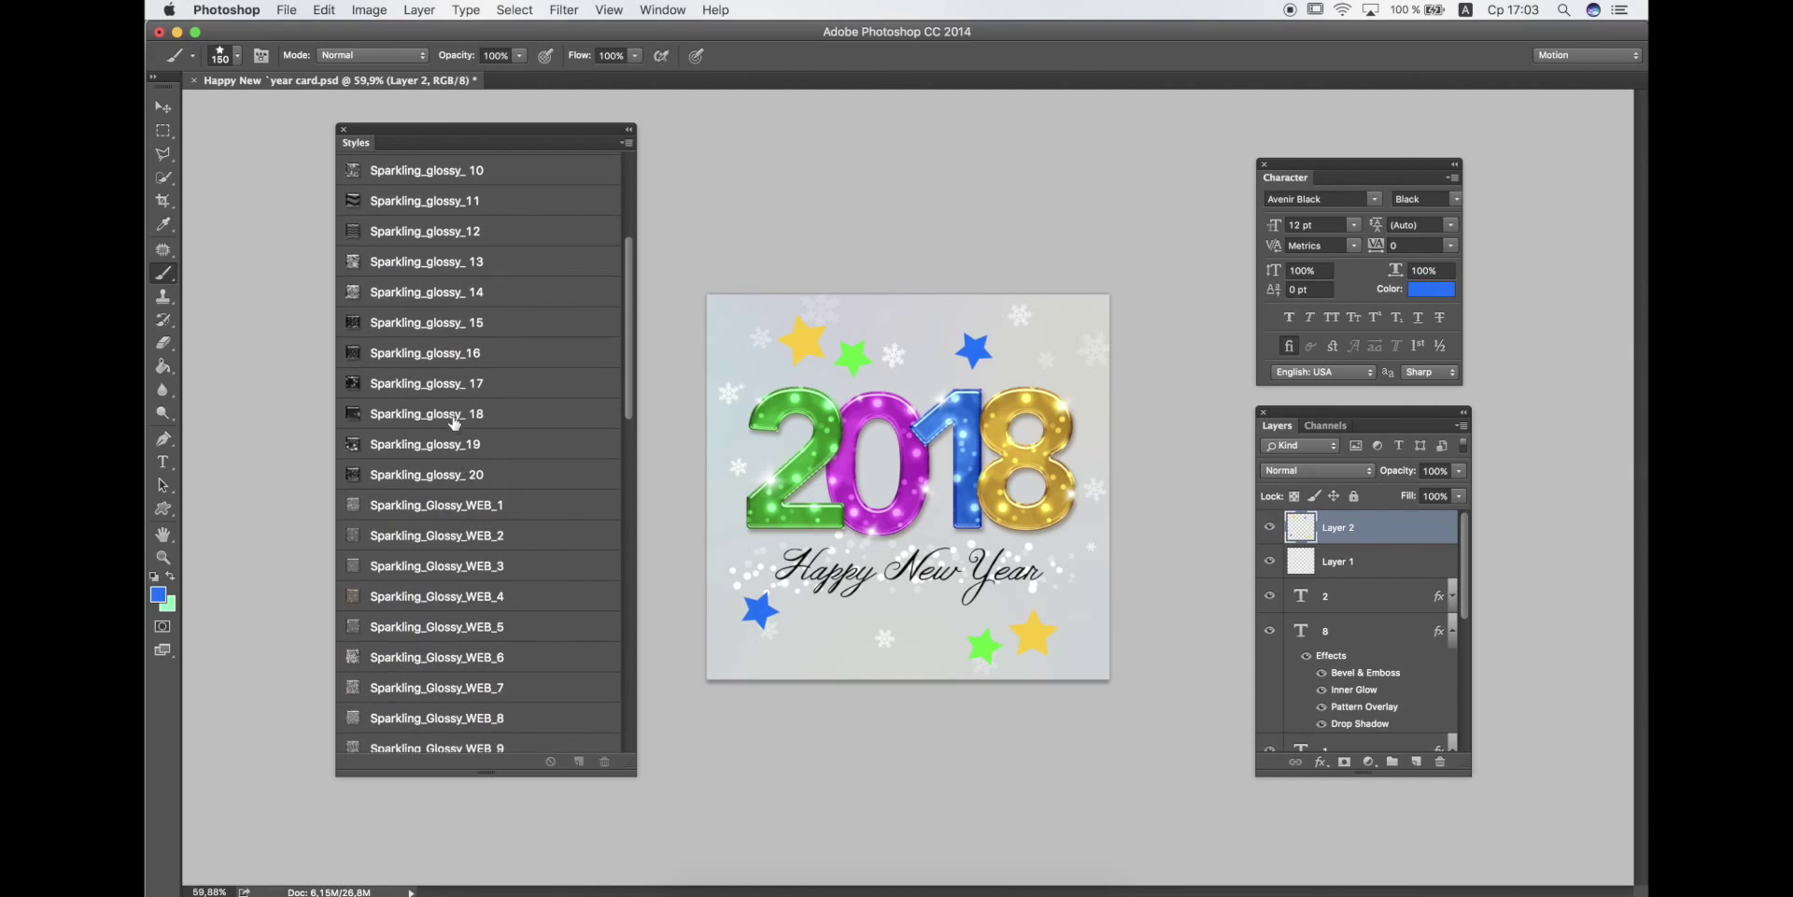
Try Sparkling_Glossy_WEB styles on the Layer 2 stars, ending with WEB_19.
click(448, 506)
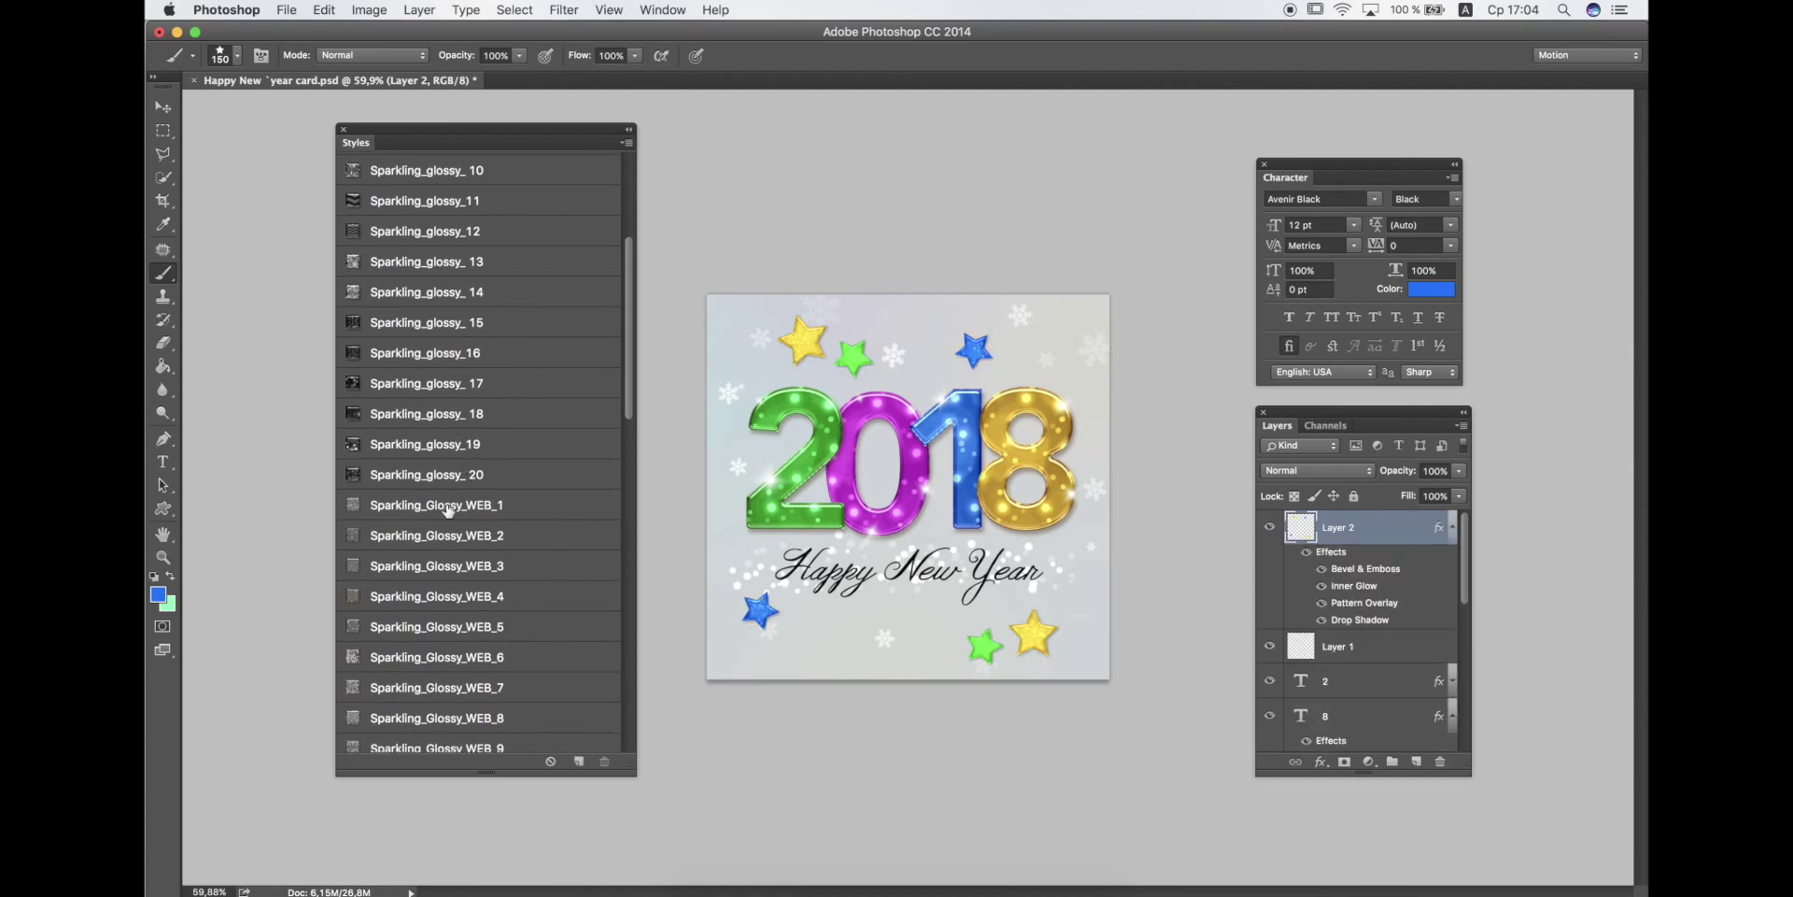
click(443, 475)
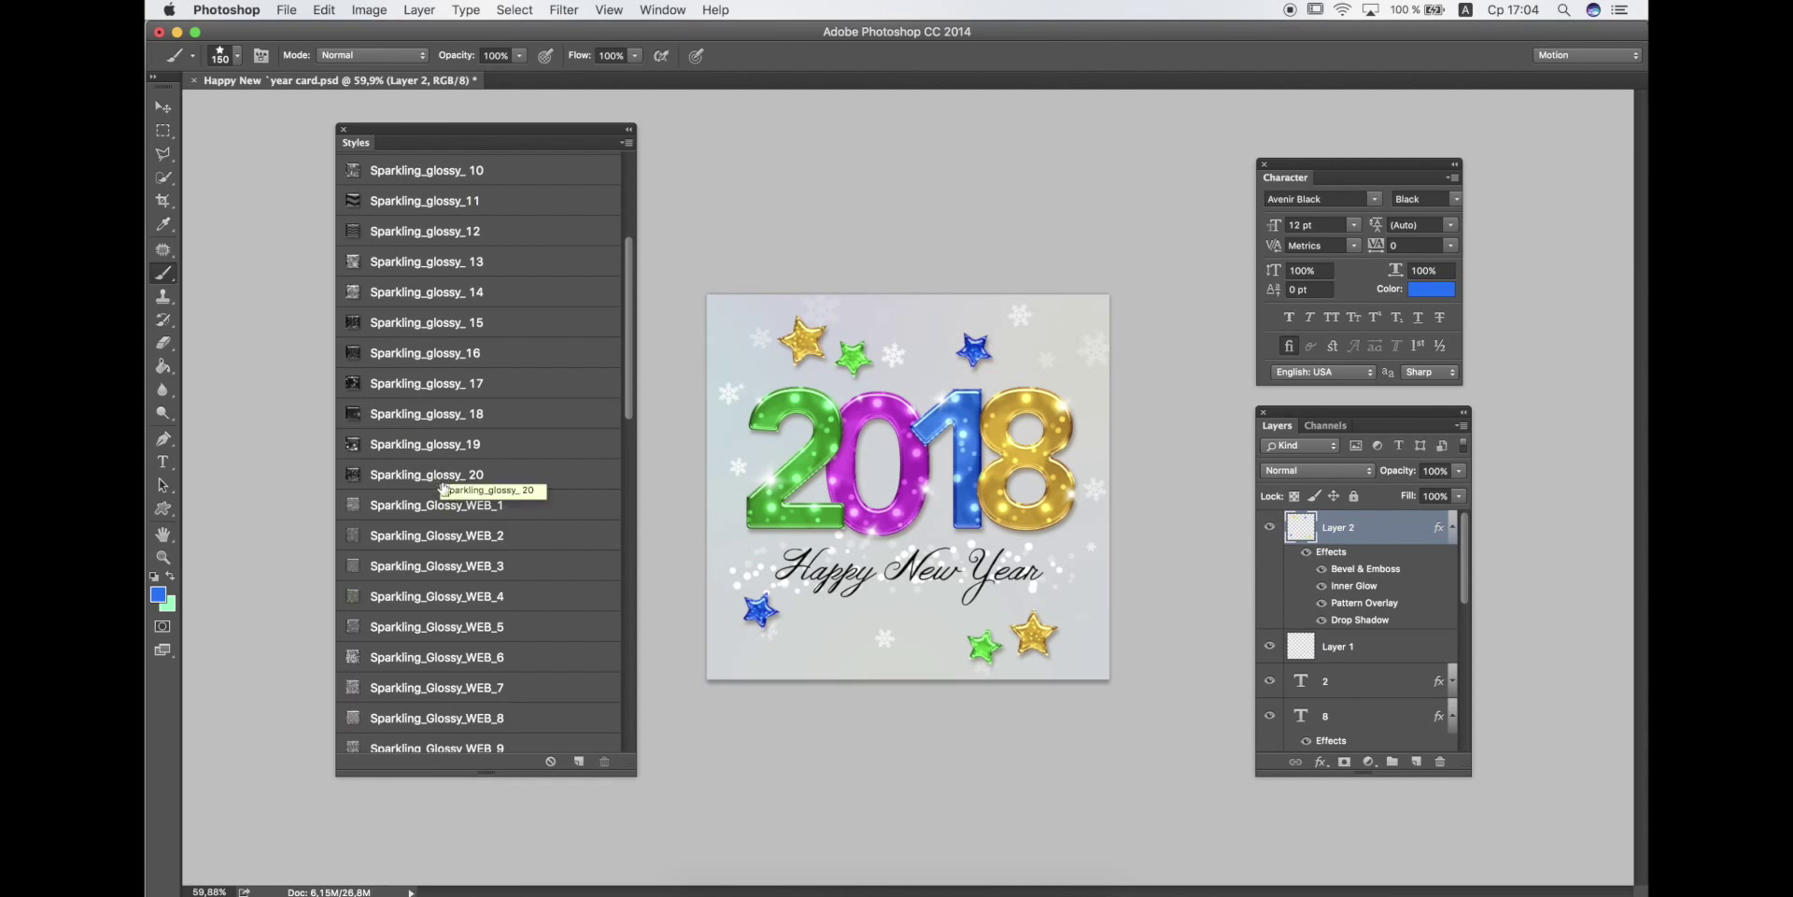
scroll(491, 644, down, 5)
scroll(497, 659, down, 2)
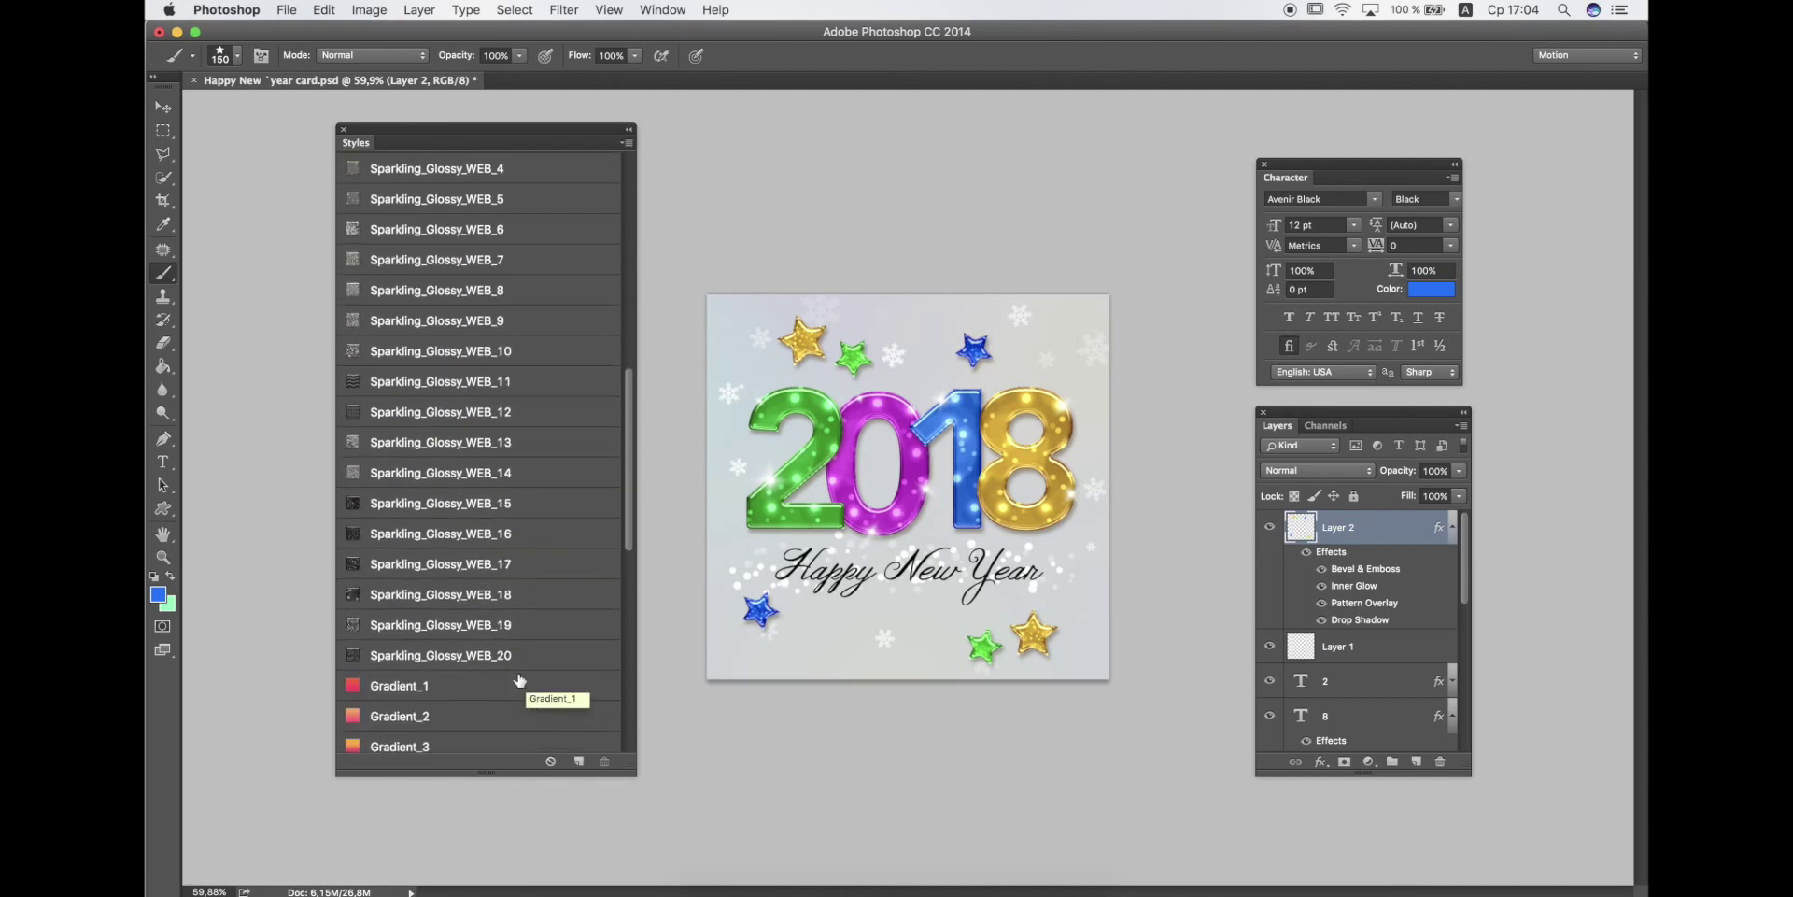
click(467, 657)
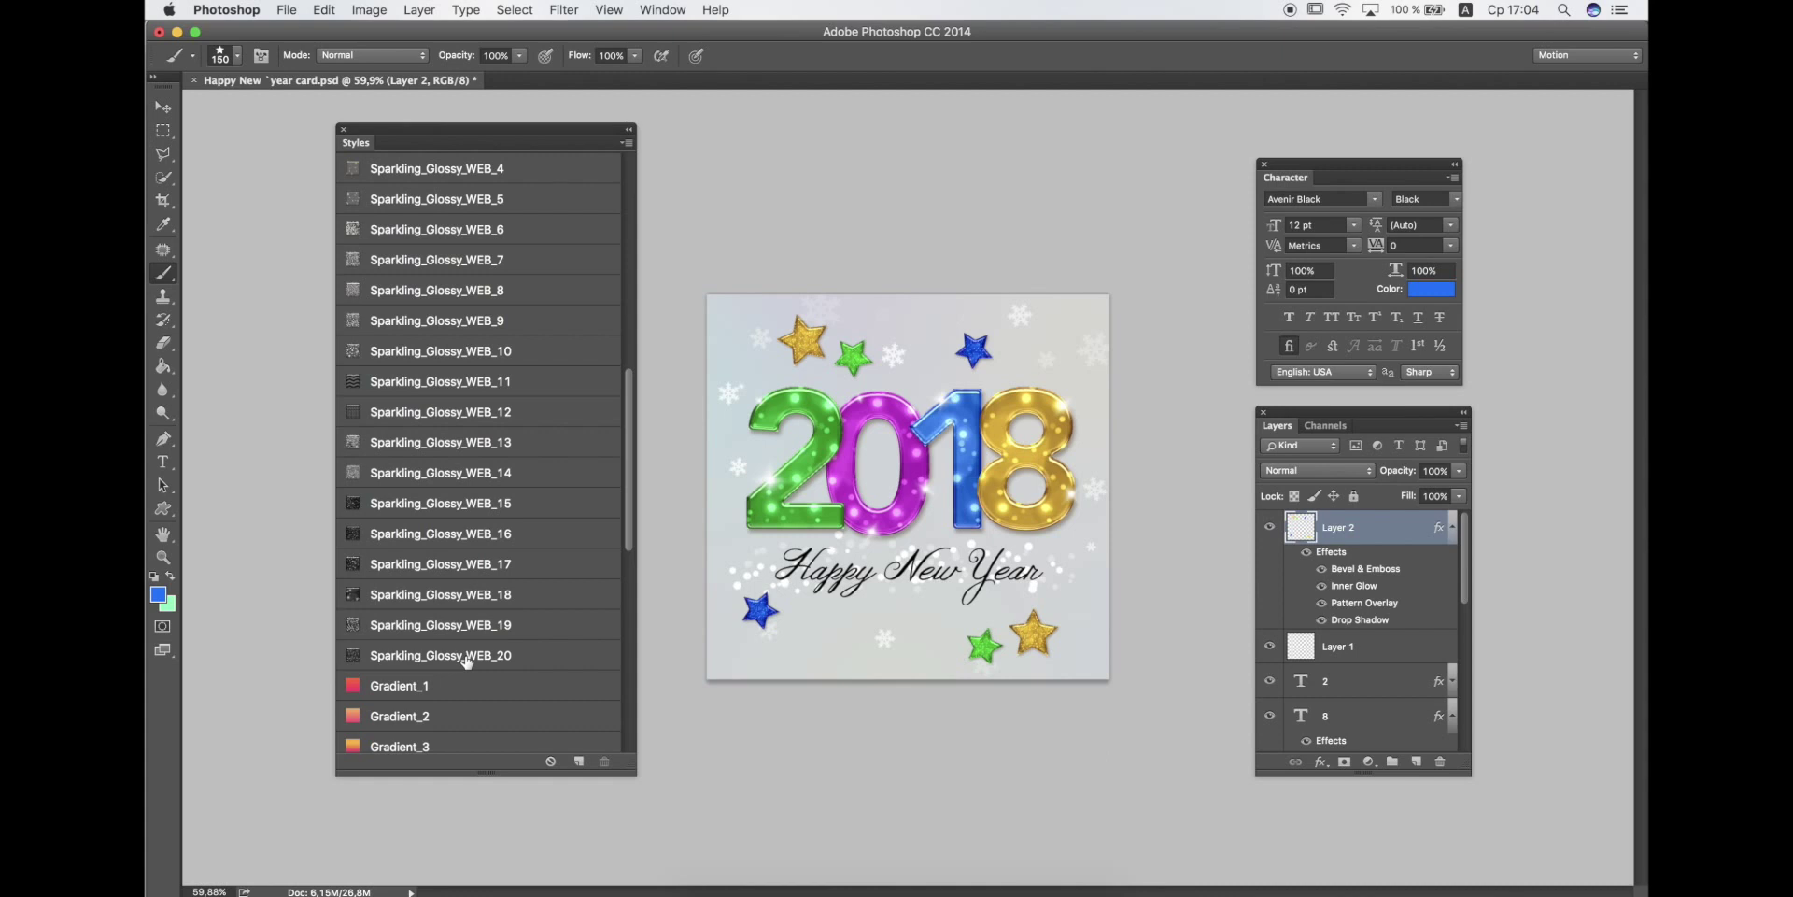
click(461, 628)
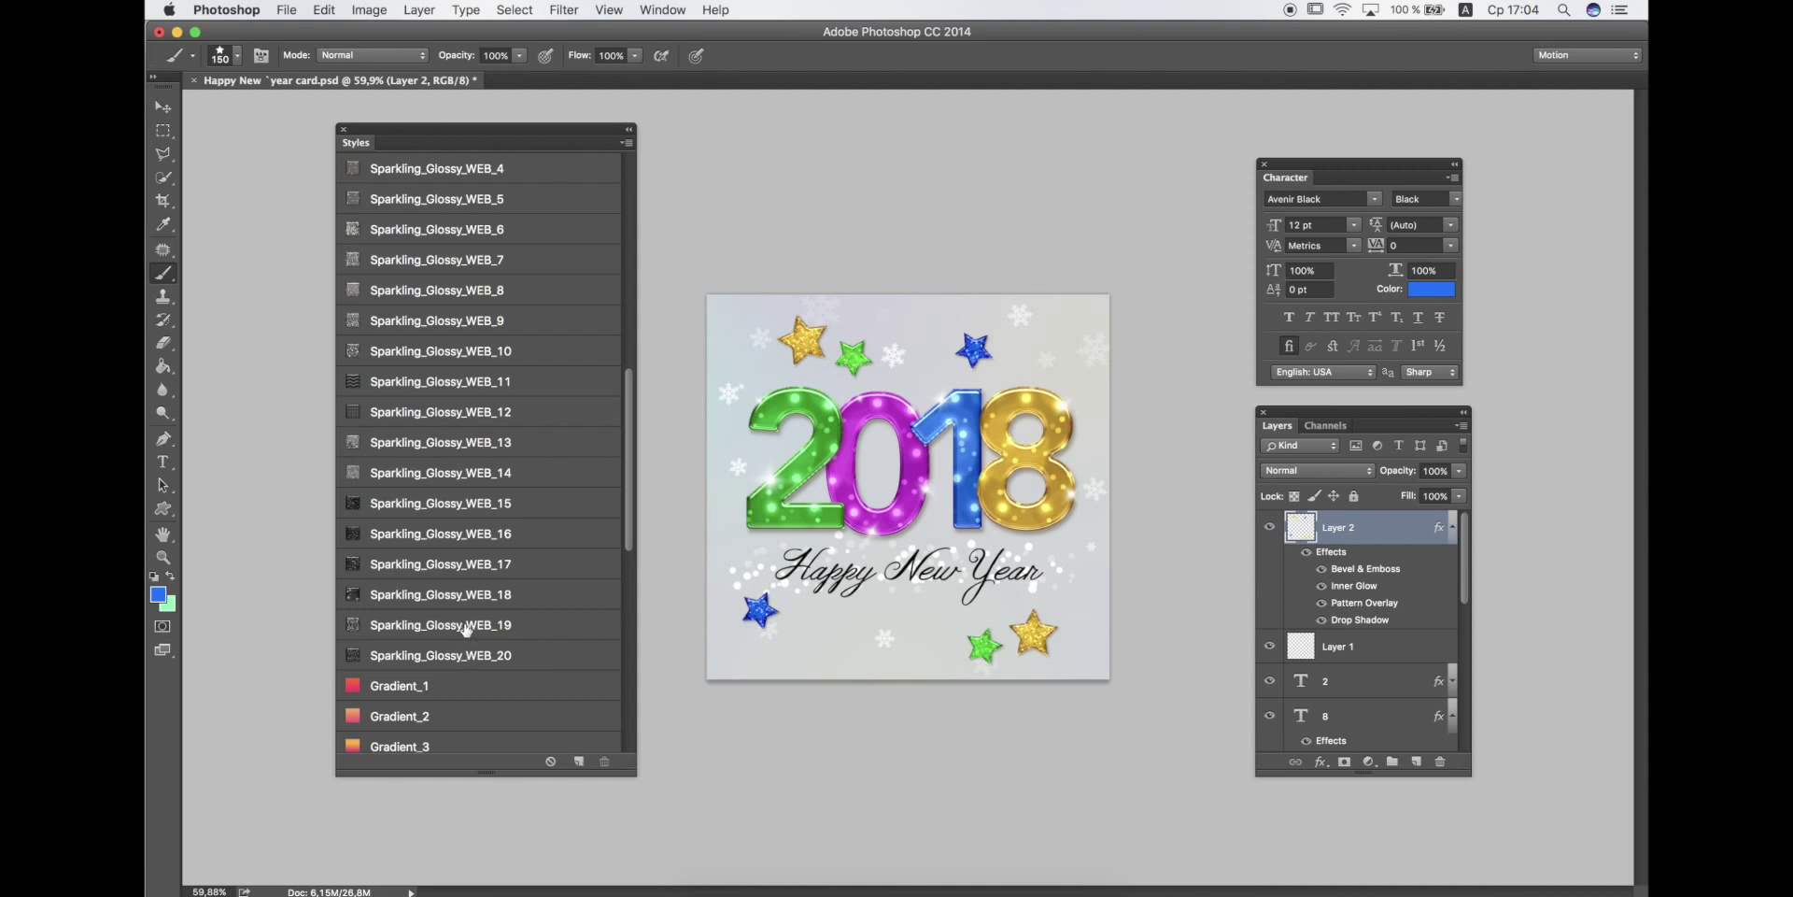